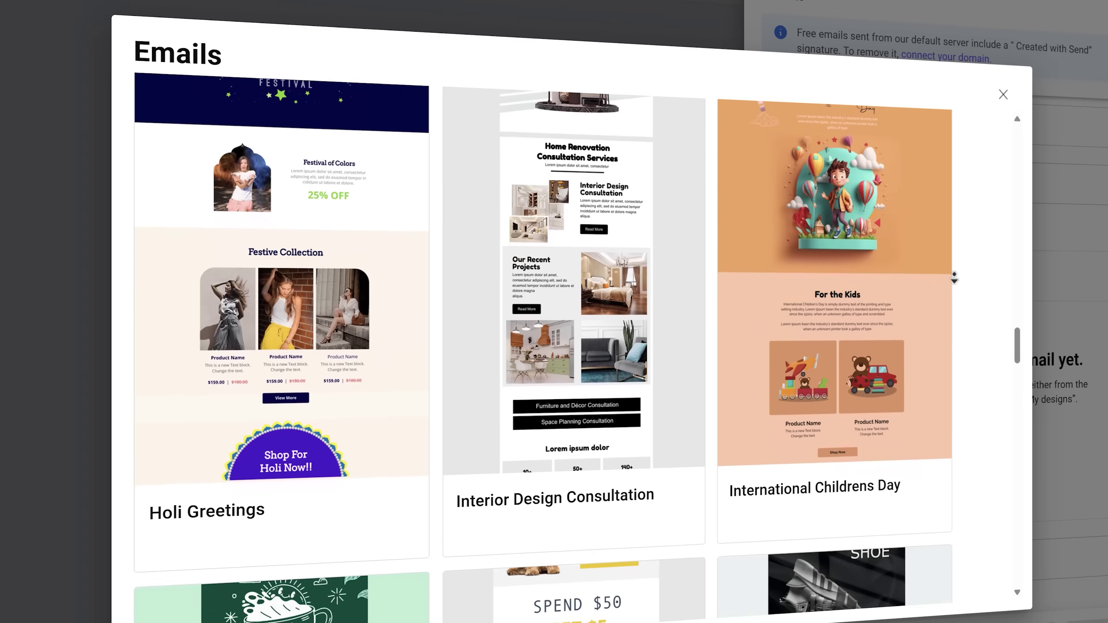
scroll(953, 278, "down", 15)
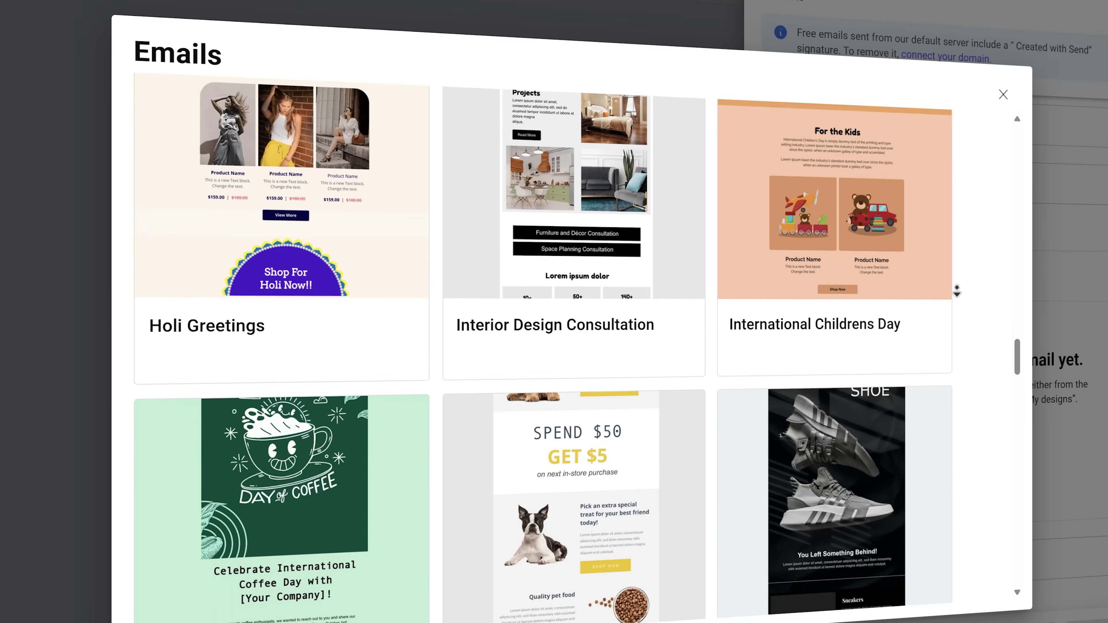
scroll(961, 309, "down", 12)
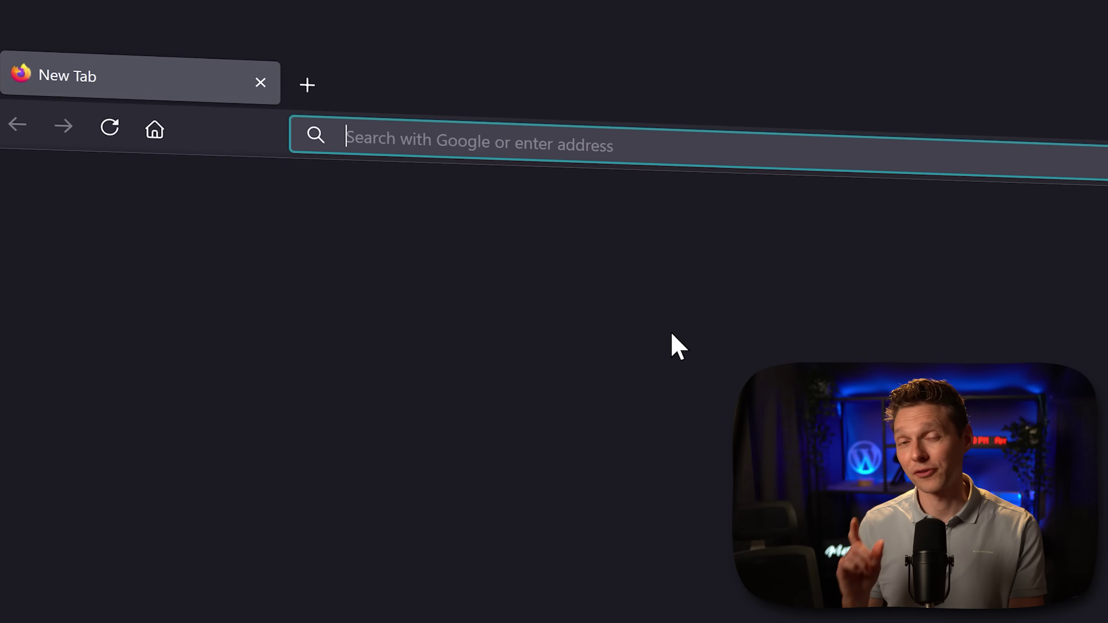
Step: Open the Send marketing platform's website at wp.discount/send
type("wp.discount")
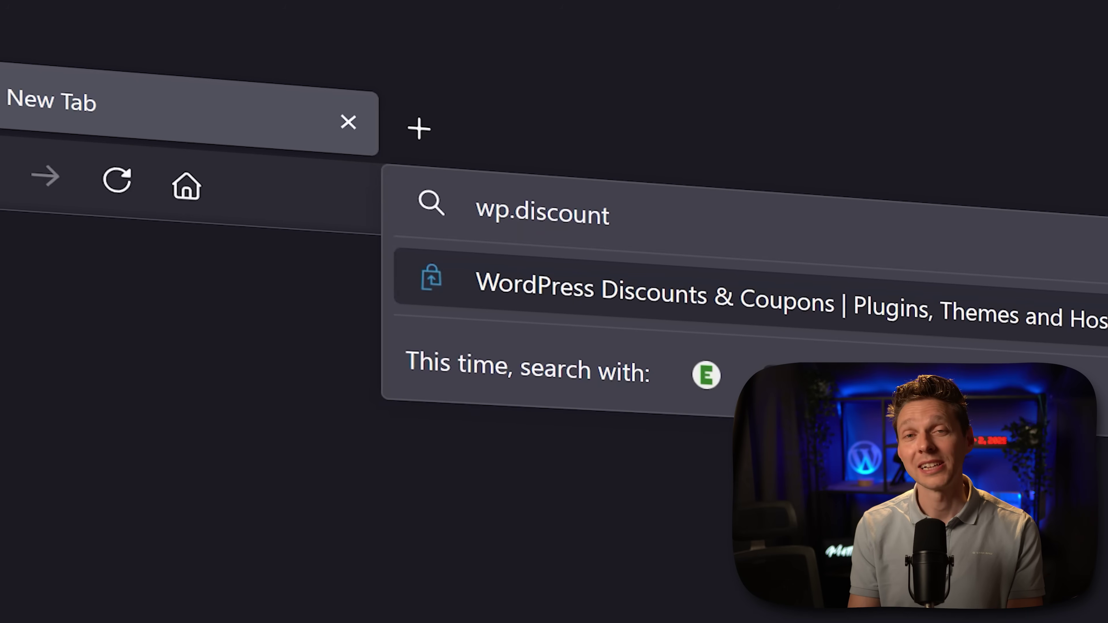
type("/send")
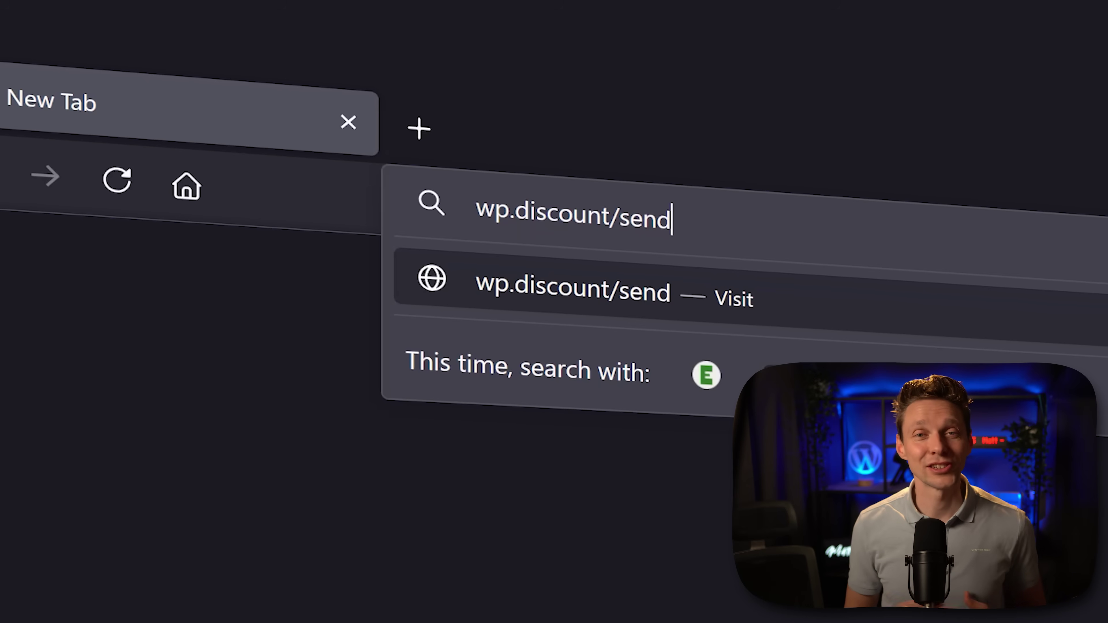
key("Return")
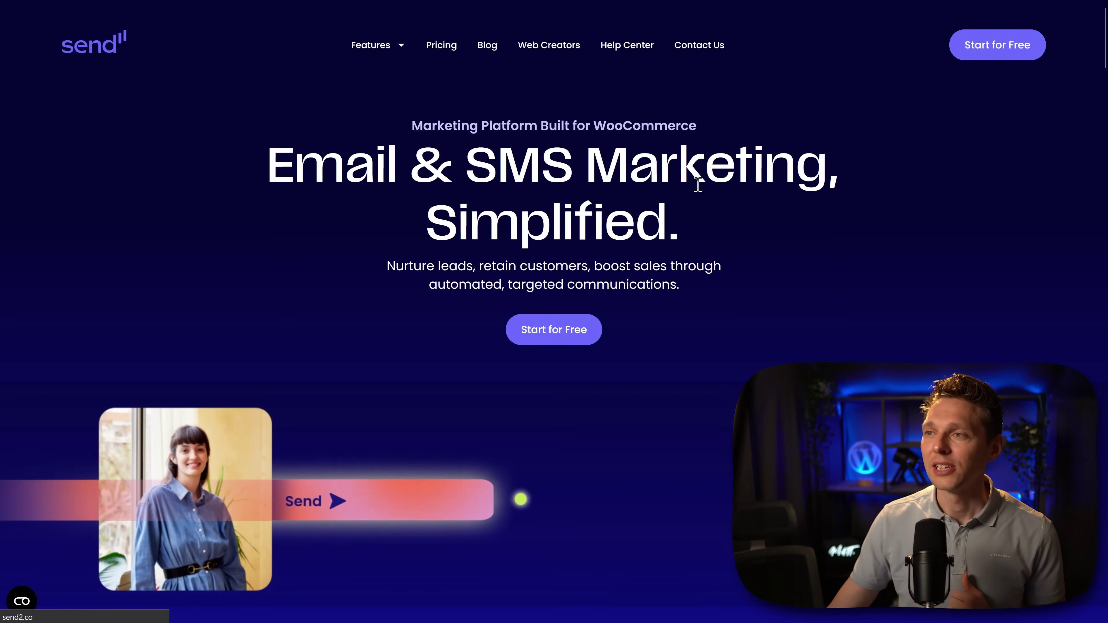
Step: Review how the Free plan's email and SMS credits work on the pricing page, and minimise the calculator
middle_click(901, 209)
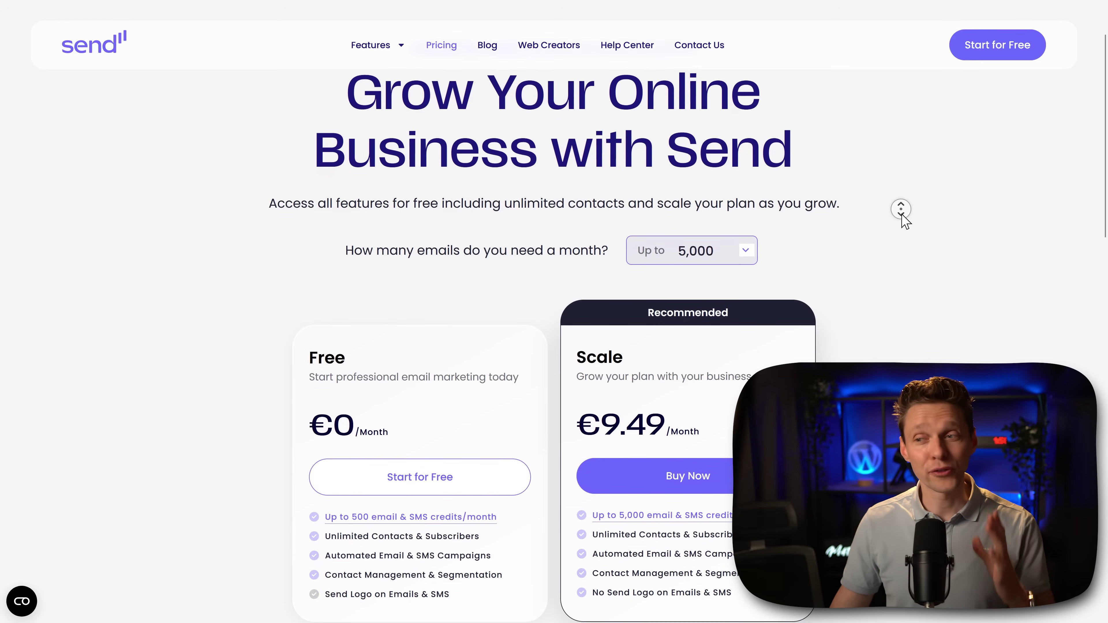
middle_click(901, 217)
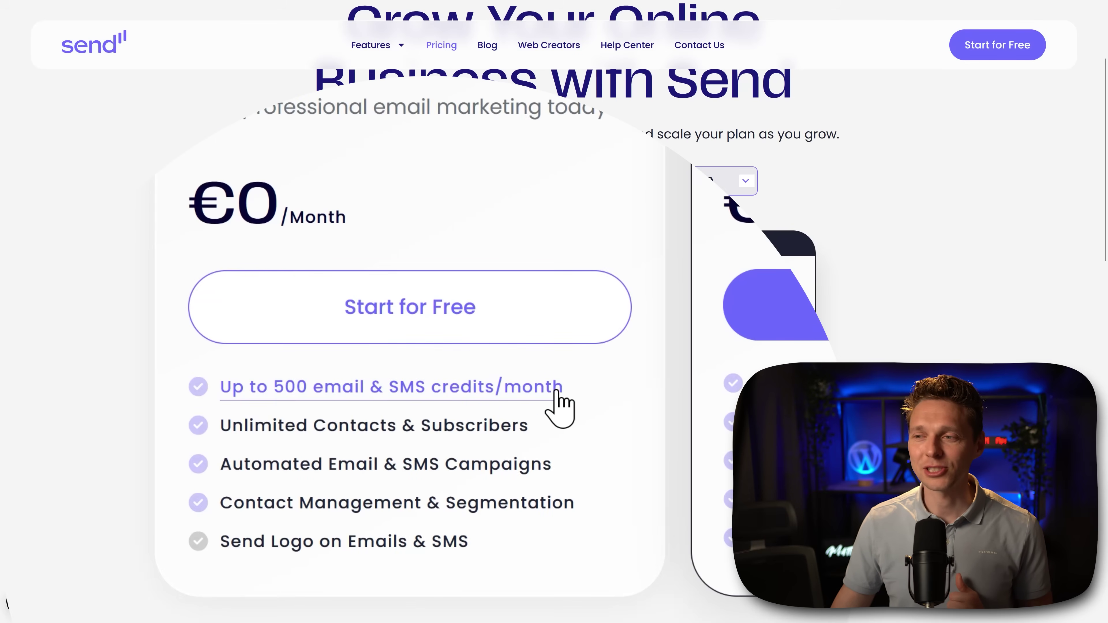
left_click(547, 388)
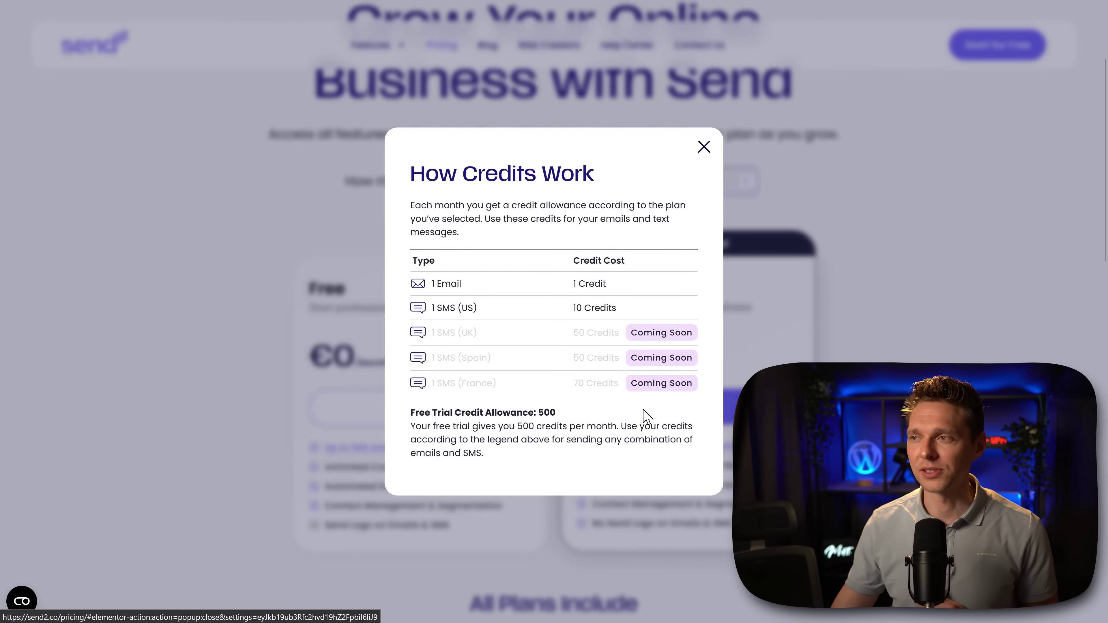
left_click(191, 208)
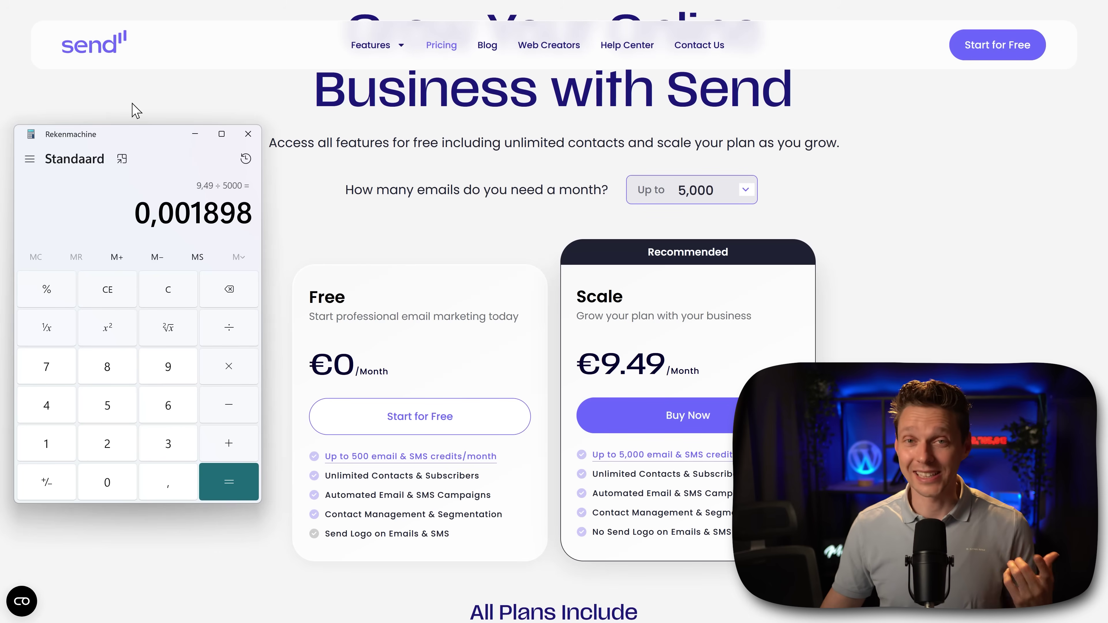
left_click(195, 134)
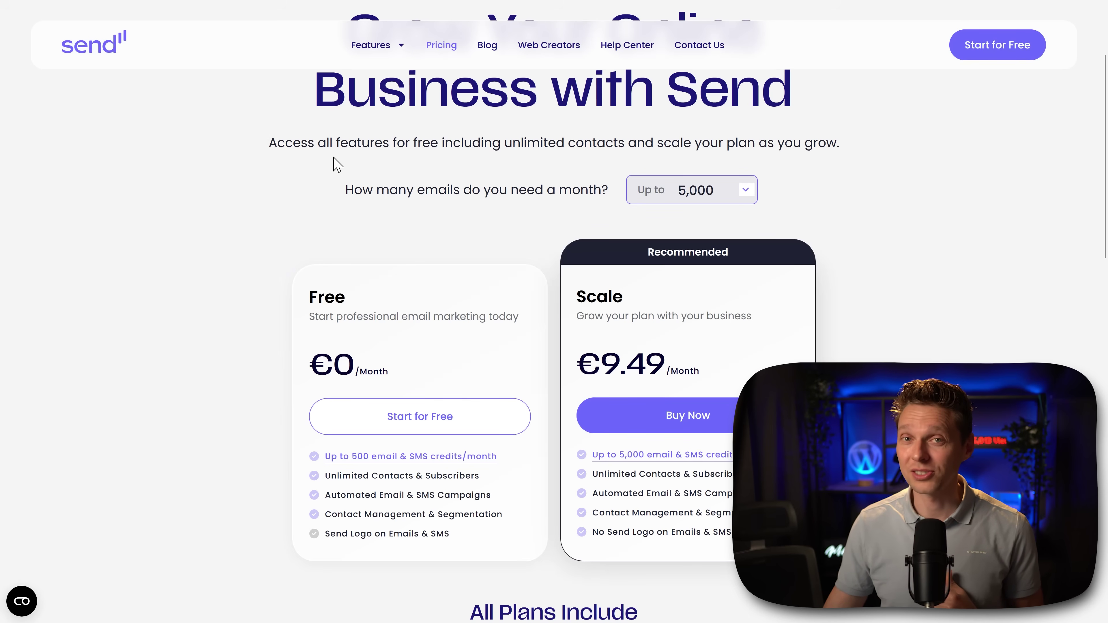
Step: Compare the Scale plan's monthly price for 15,000, 25,000, 50,000 and 100,000 emails a month
scroll(890, 302, "down", 1)
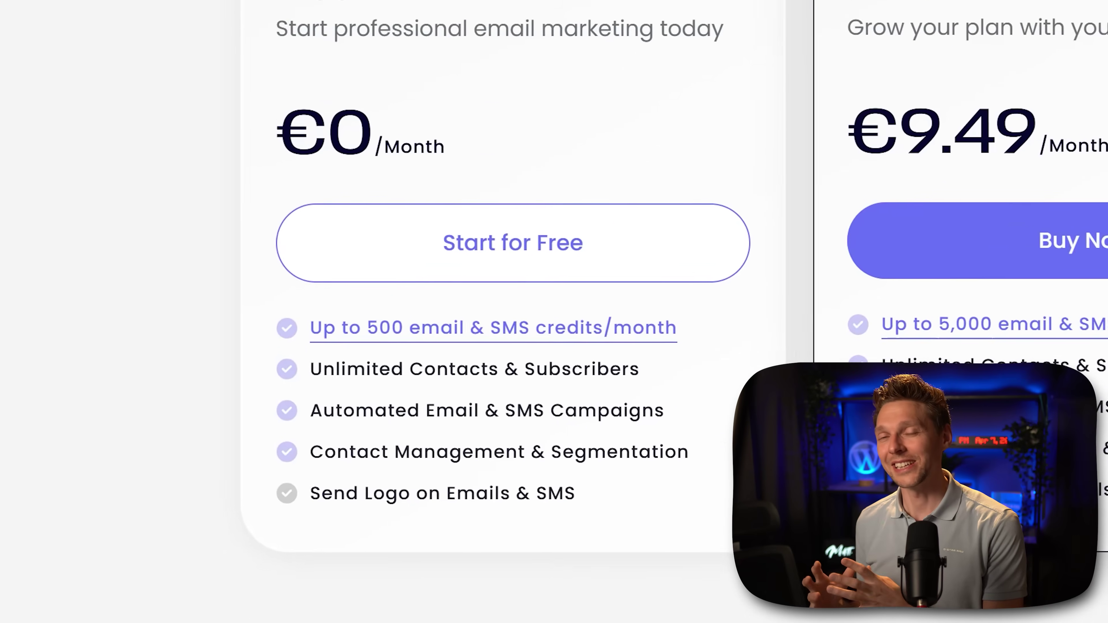
left_click(713, 139)
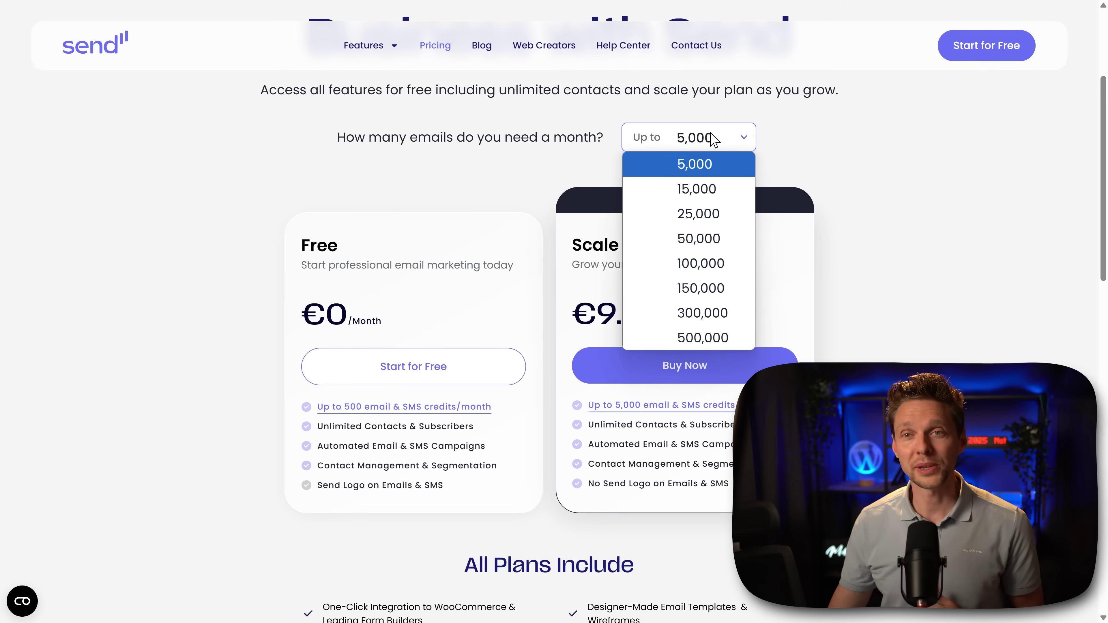
left_click(704, 188)
left_click(719, 138)
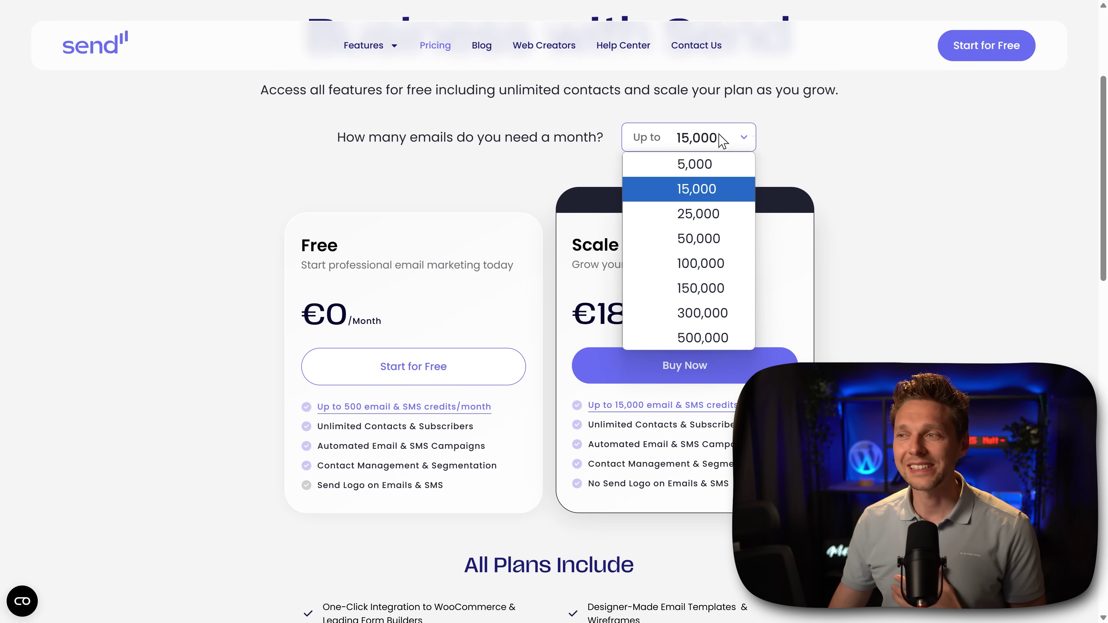
left_click(719, 215)
left_click(713, 148)
left_click(715, 239)
left_click(717, 142)
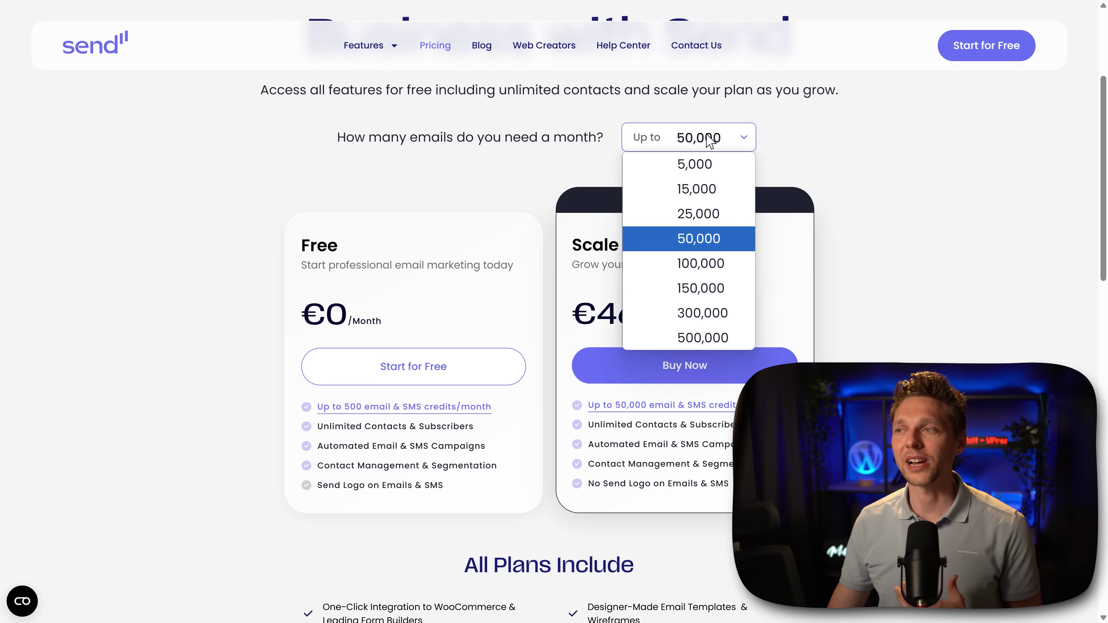
left_click(708, 265)
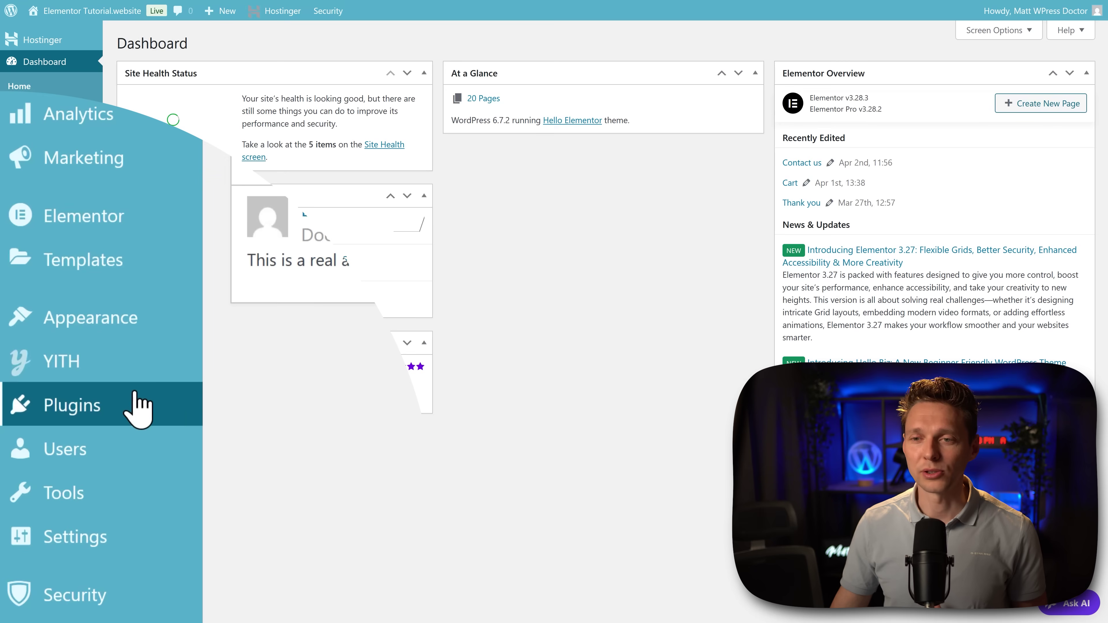
Step: Install the Send plugin in WordPress from the uploaded file send-app.1.0.3.zip and activate it
mouse_move(101, 407)
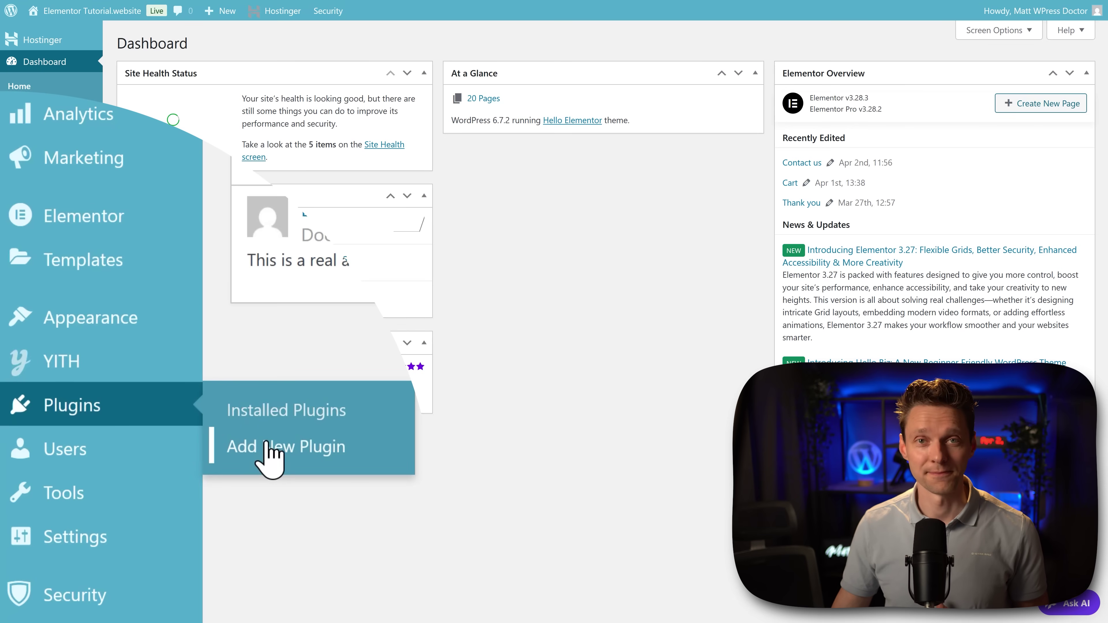
left_click(268, 446)
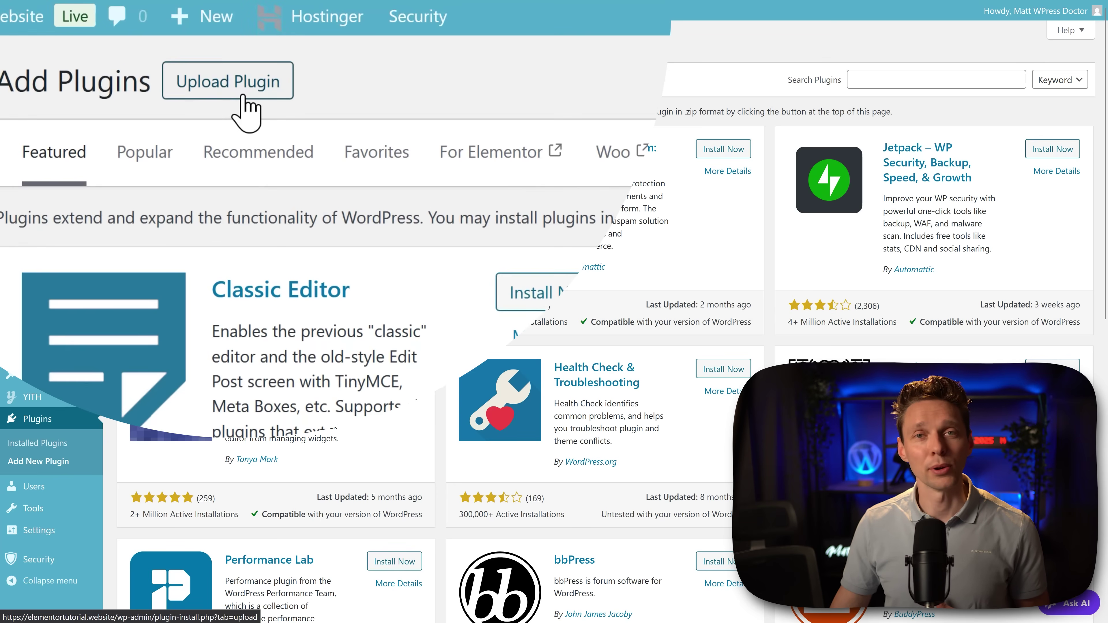
left_click(243, 97)
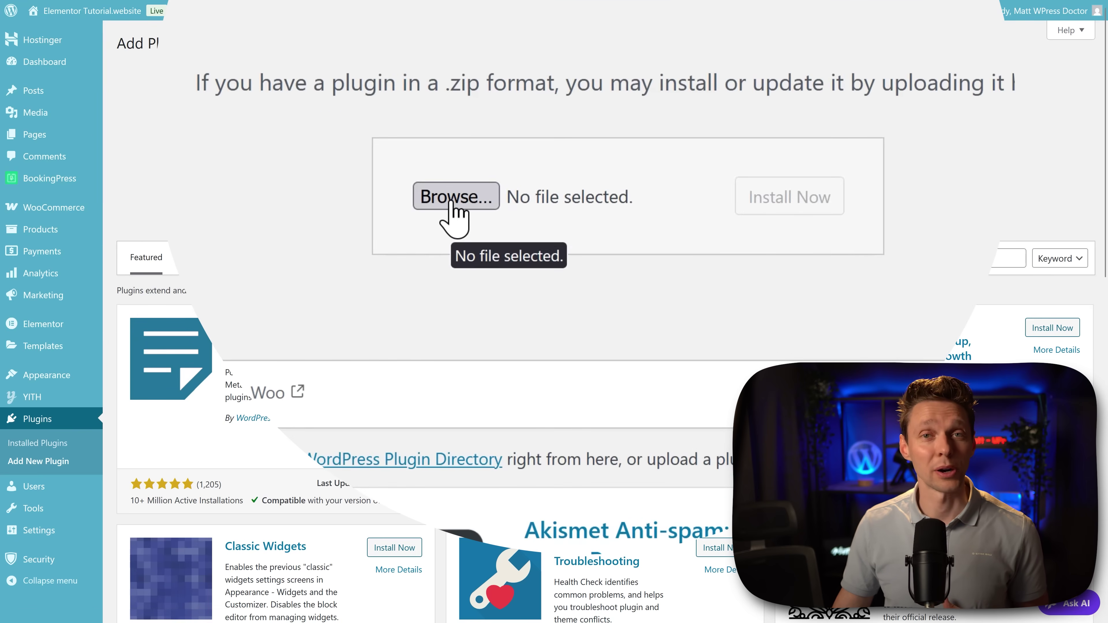
left_click(453, 205)
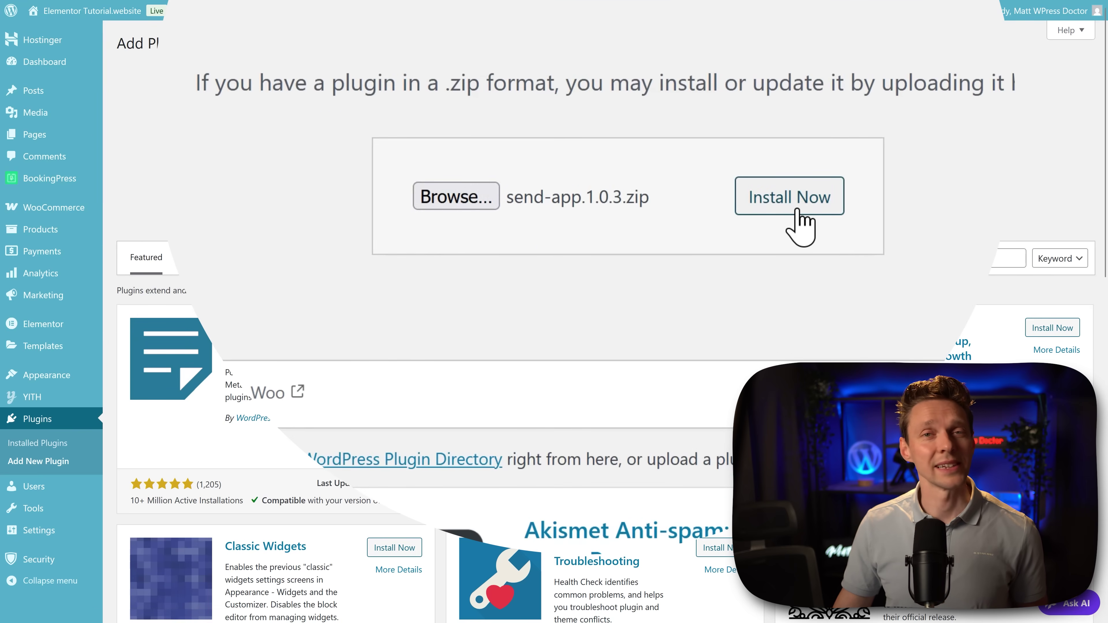
left_click(798, 211)
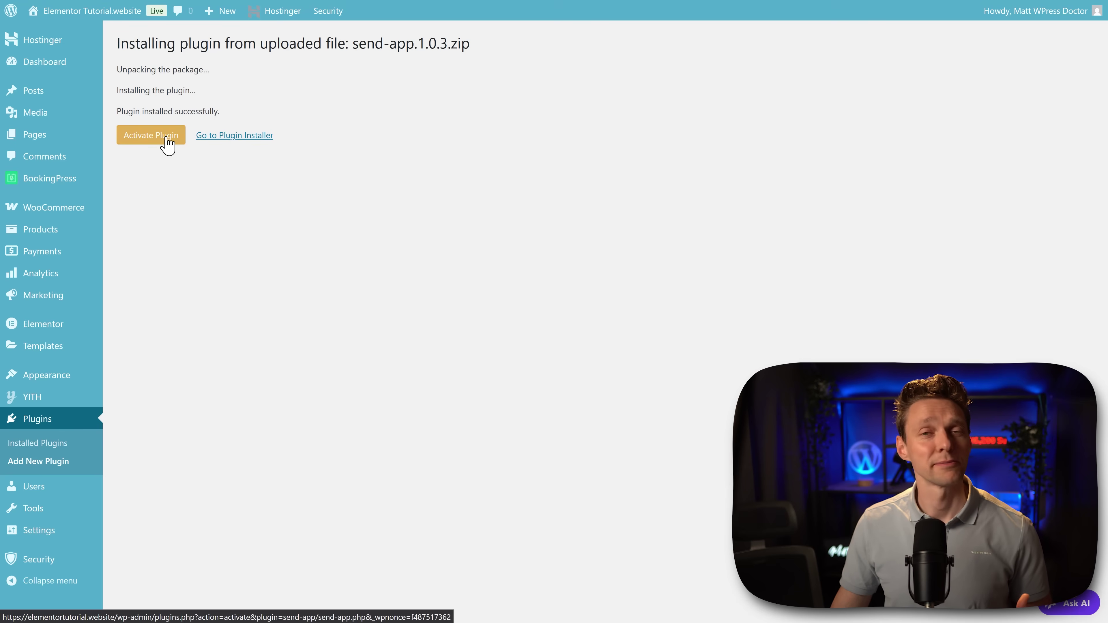
left_click(167, 143)
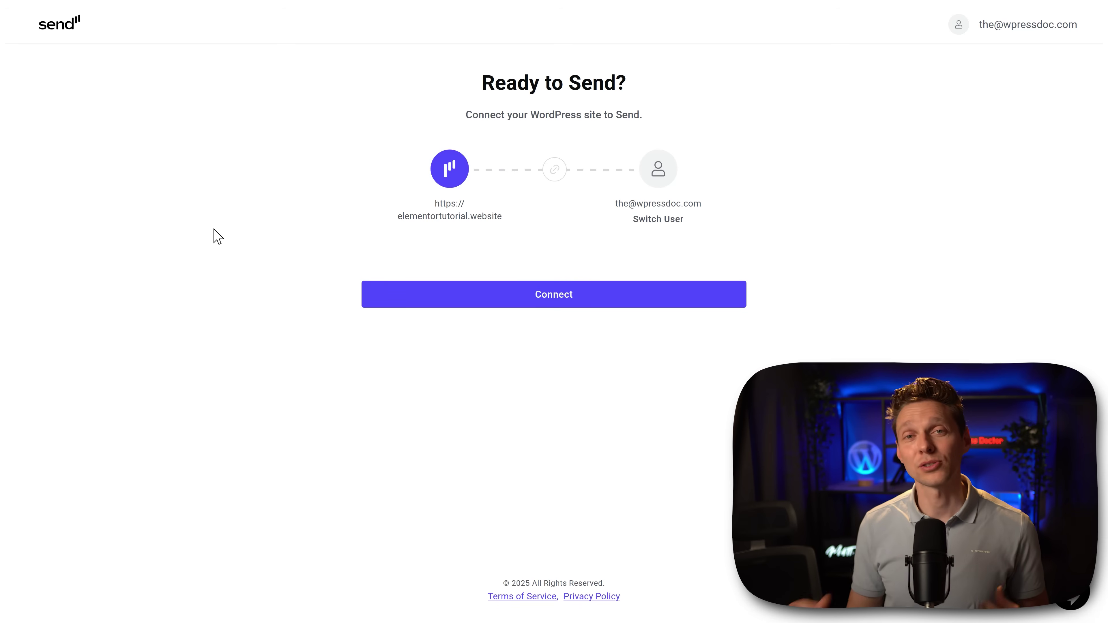
Step: Connect the WordPress site to the Send account and start syncing the WooCommerce store's data
left_click(550, 306)
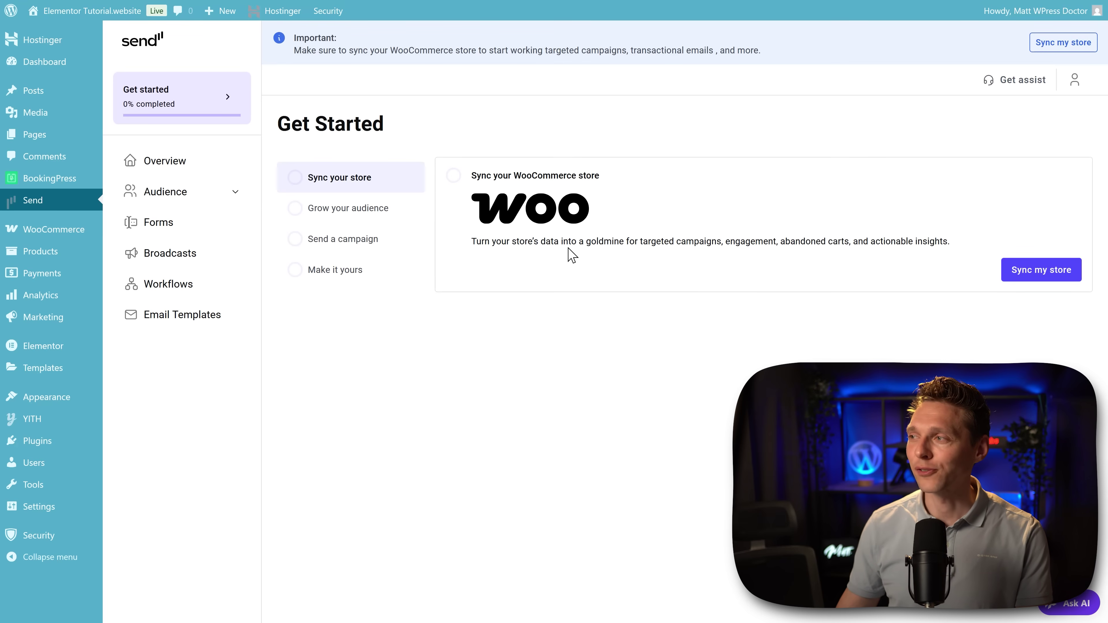
left_click(1040, 272)
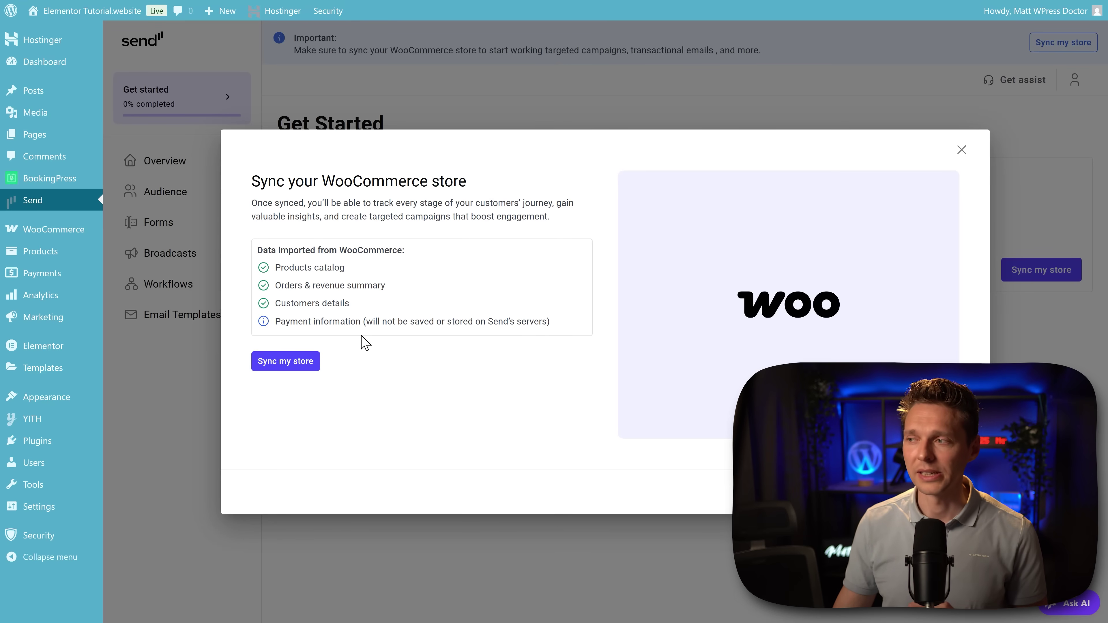
left_click(291, 364)
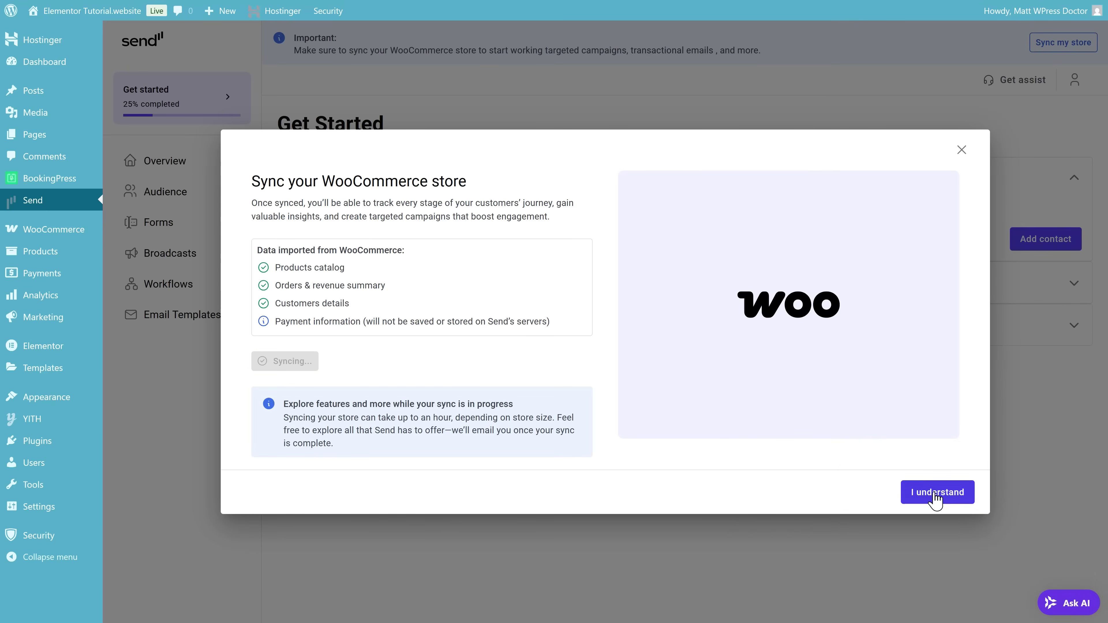
left_click(937, 492)
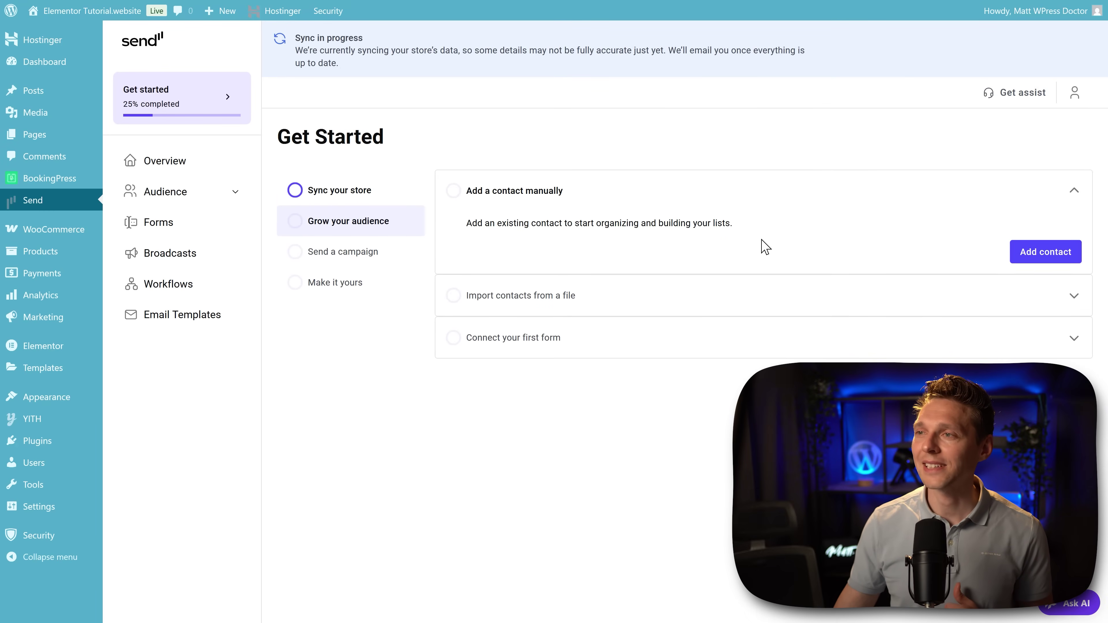
Step: Examine the fields for adding a contact manually and the option for importing contacts from a file
left_click(1037, 258)
middle_click(954, 146)
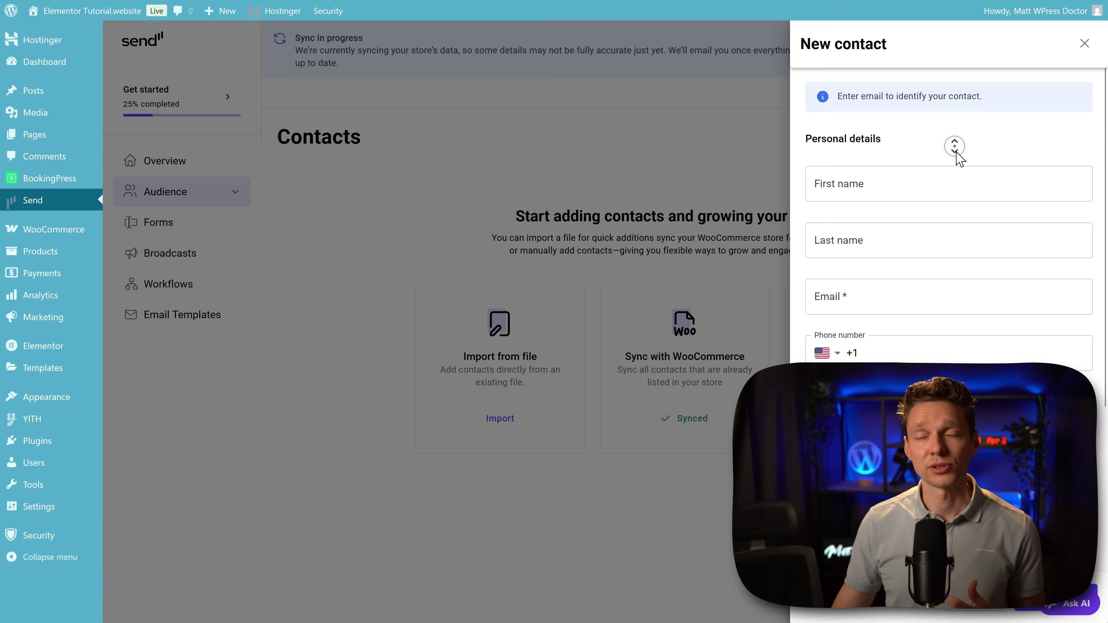
scroll(956, 158, "down", 6)
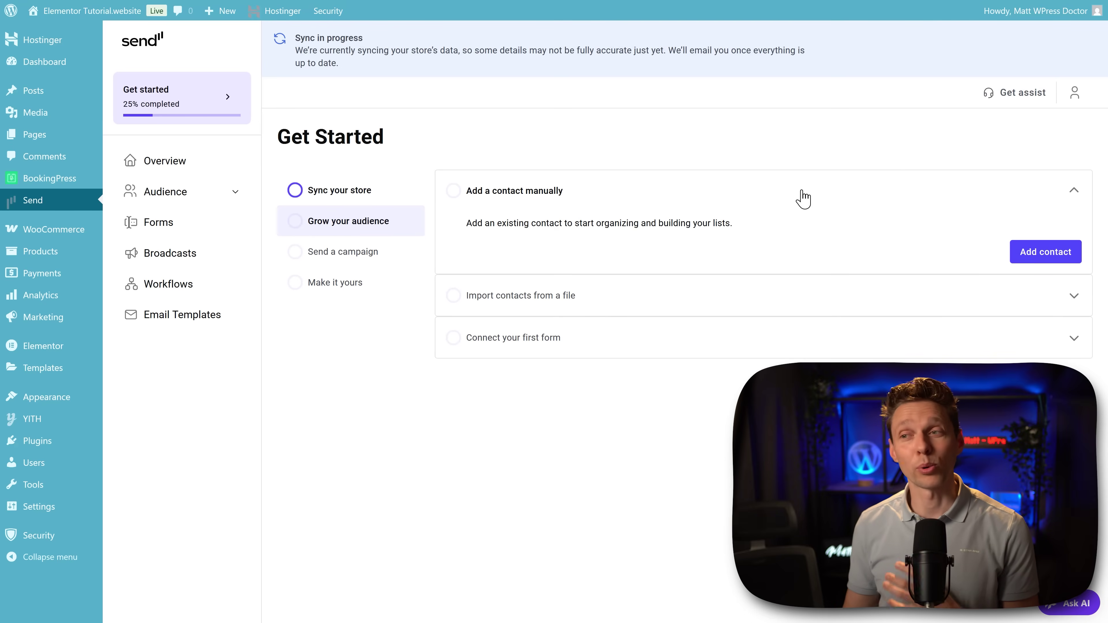
left_click(711, 305)
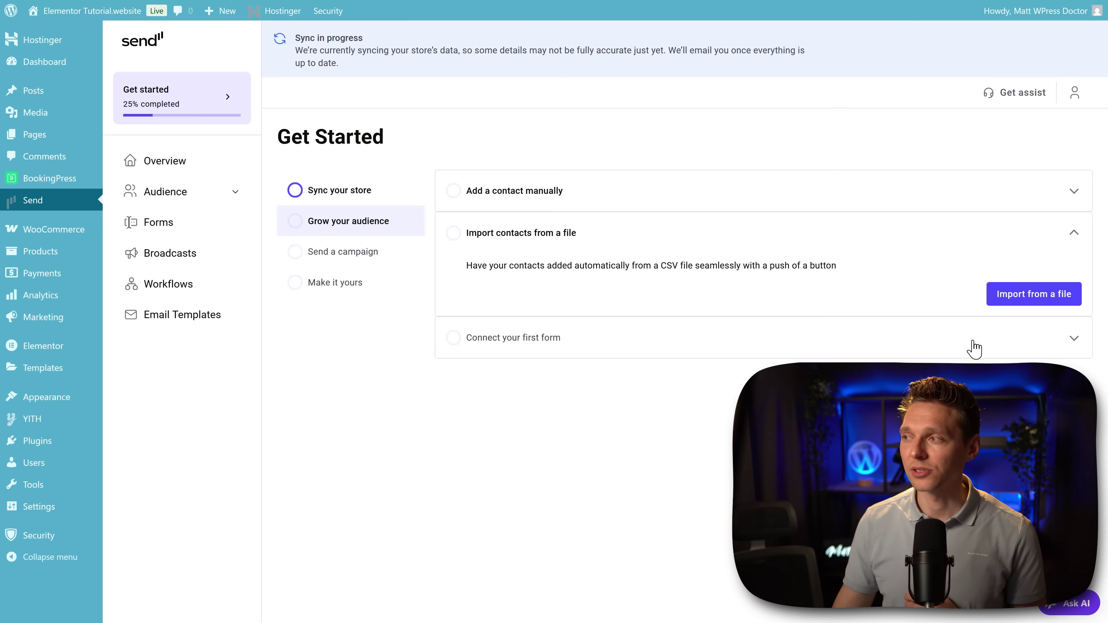
Step: Connect Elementor as the form integration in Send and open its form management
left_click(1044, 347)
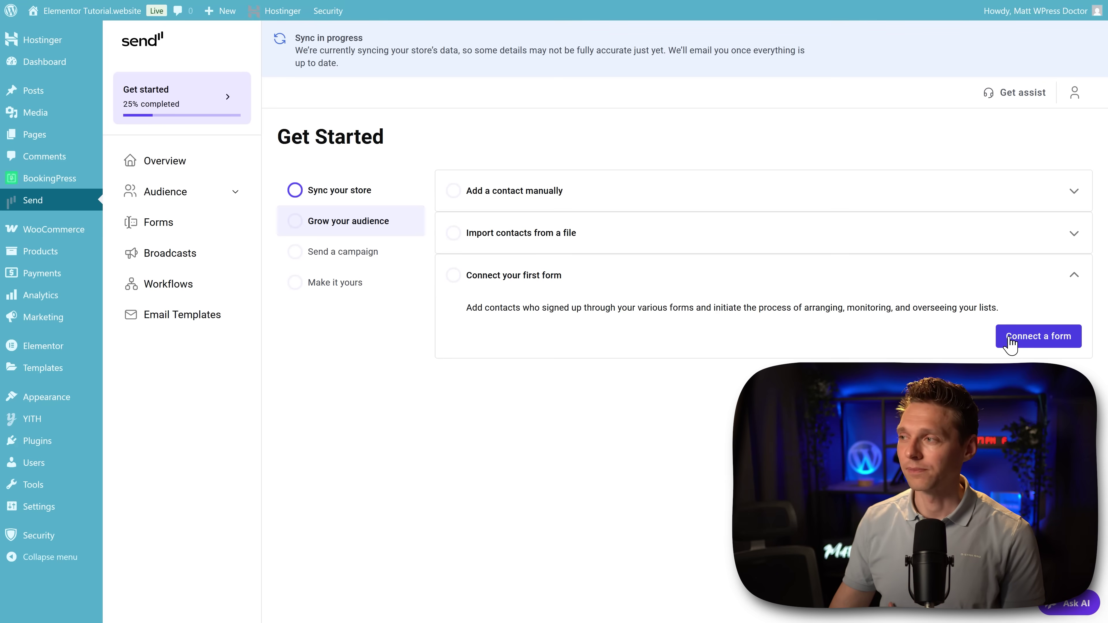
left_click(1039, 338)
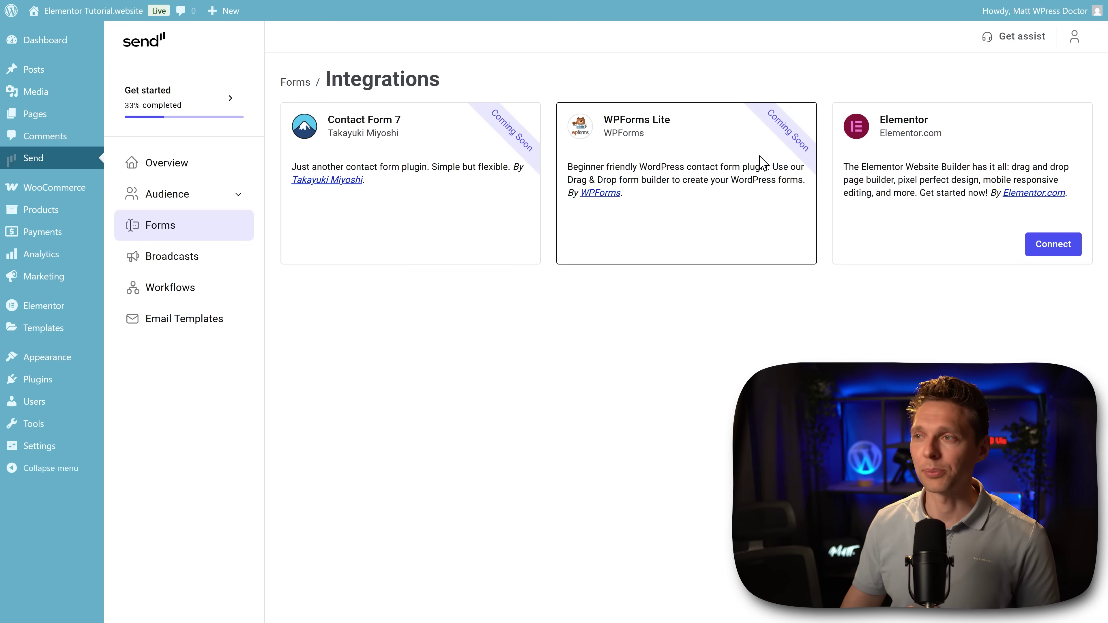
left_click(1046, 251)
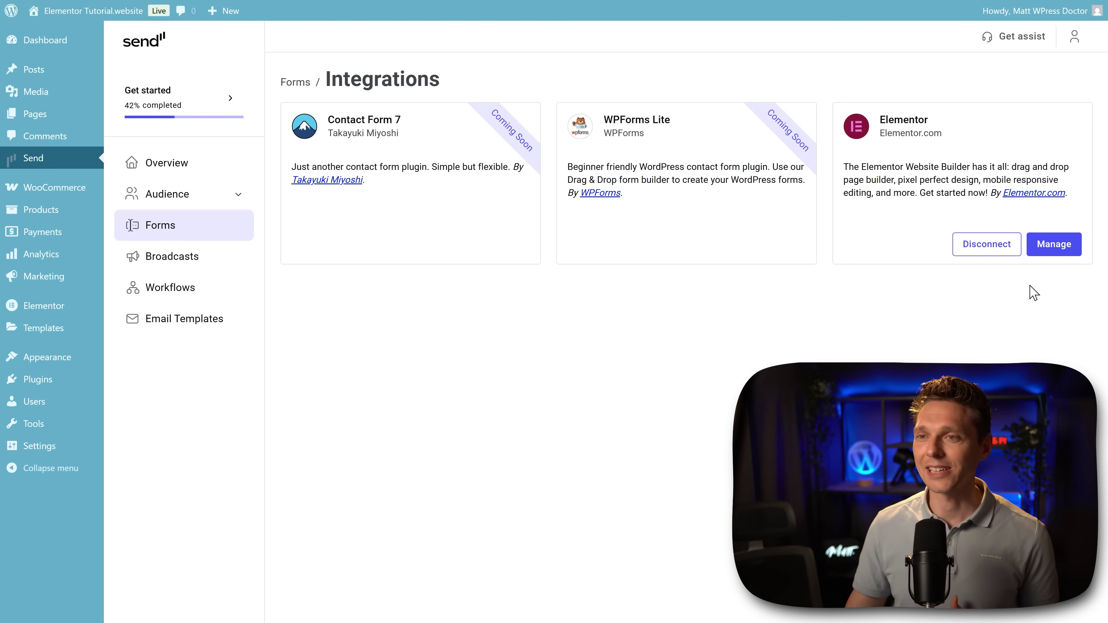
left_click(1055, 249)
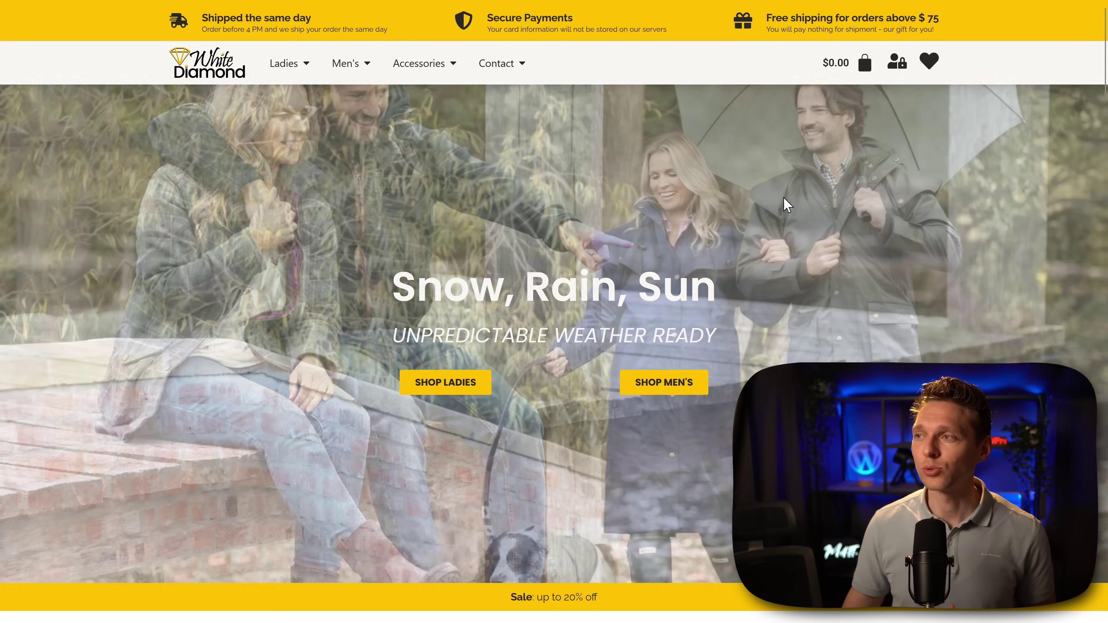
Step: Examine the store's discount subscription forms in the Contact menu and footer, plus the form on the Contact us page
middle_click(783, 197)
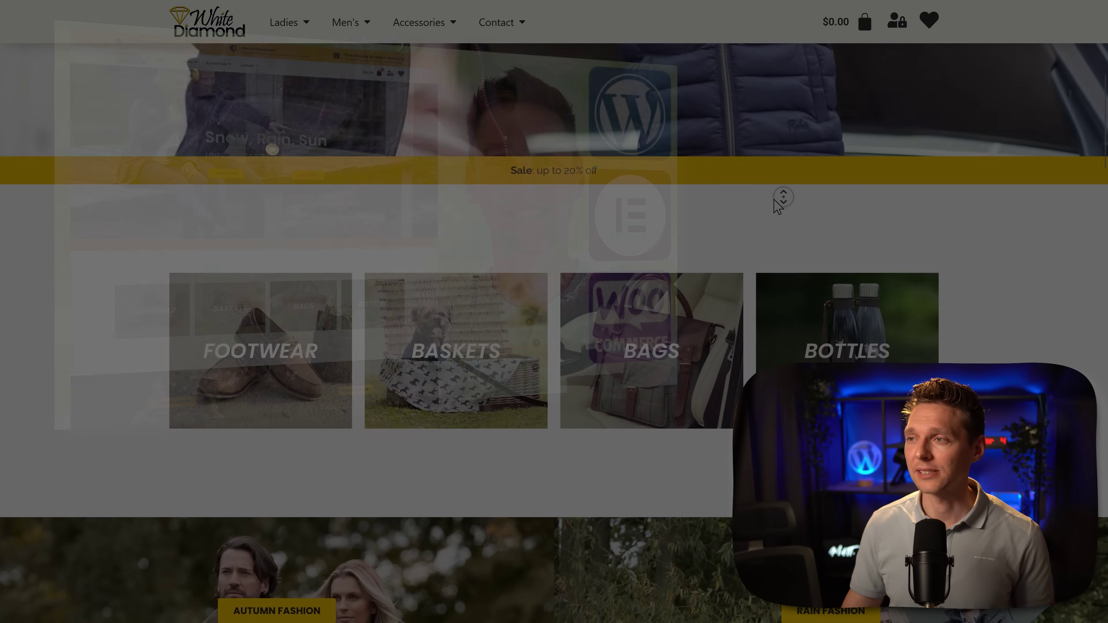
middle_click(782, 201)
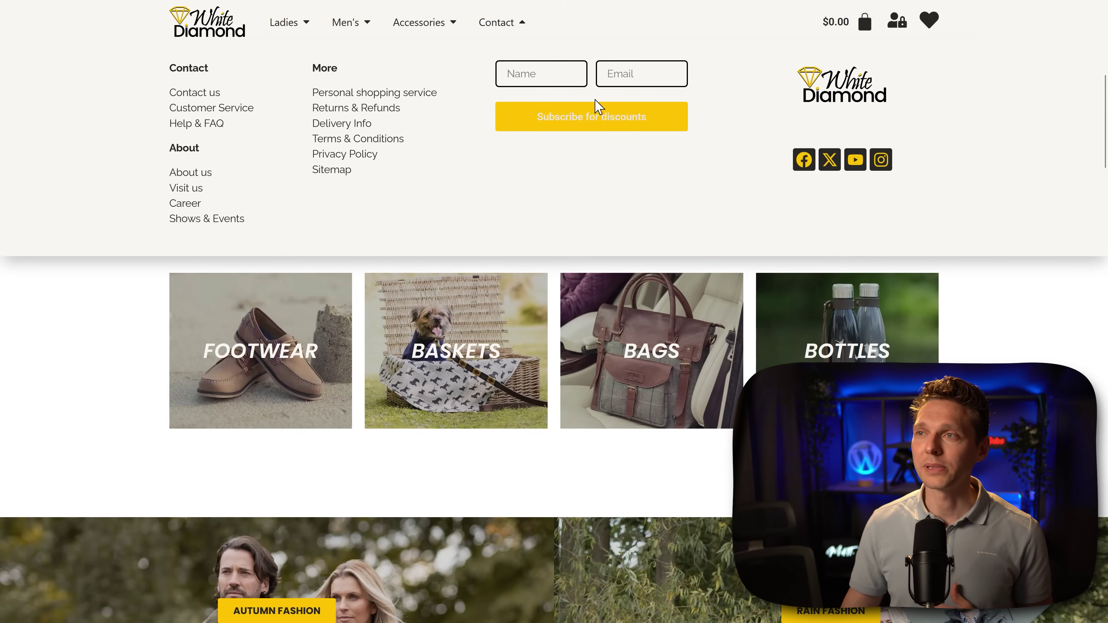
mouse_move(438, 32)
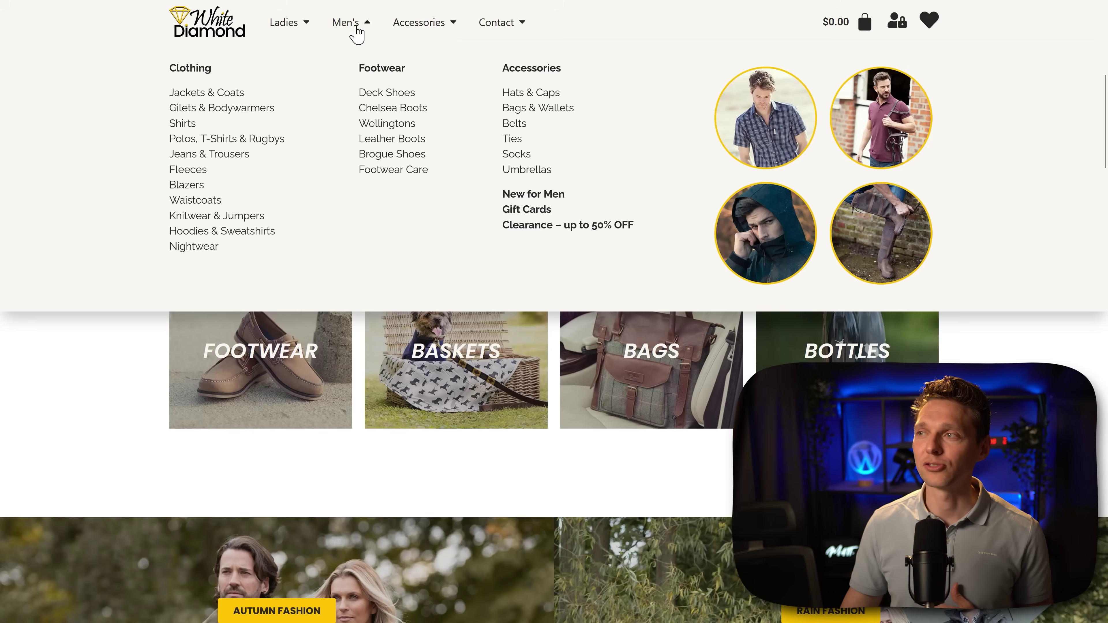
mouse_move(496, 24)
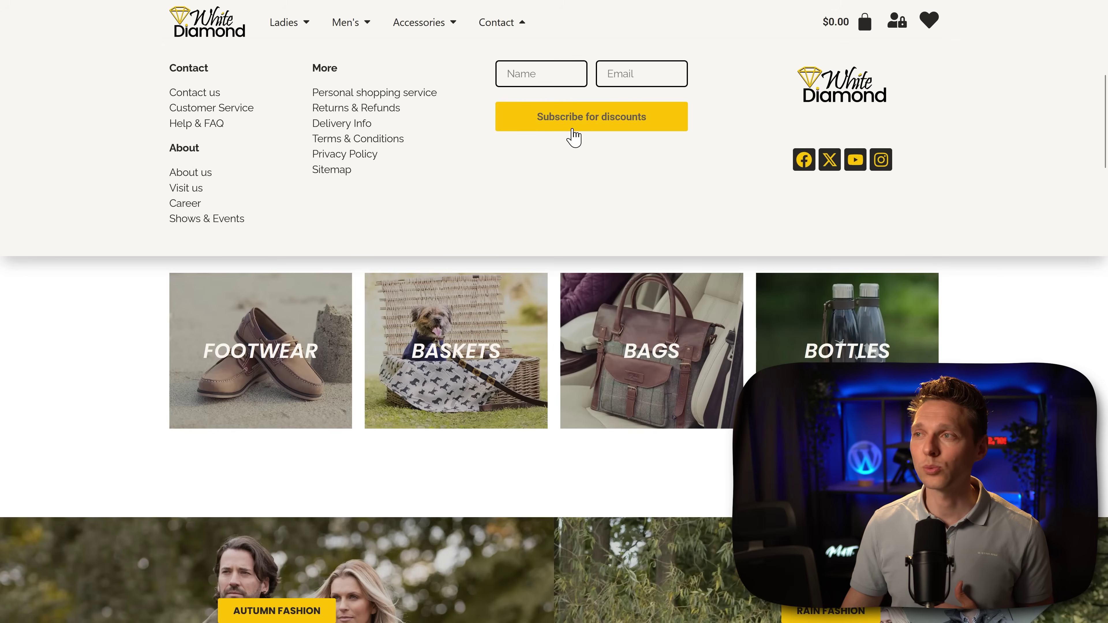
middle_click(1001, 314)
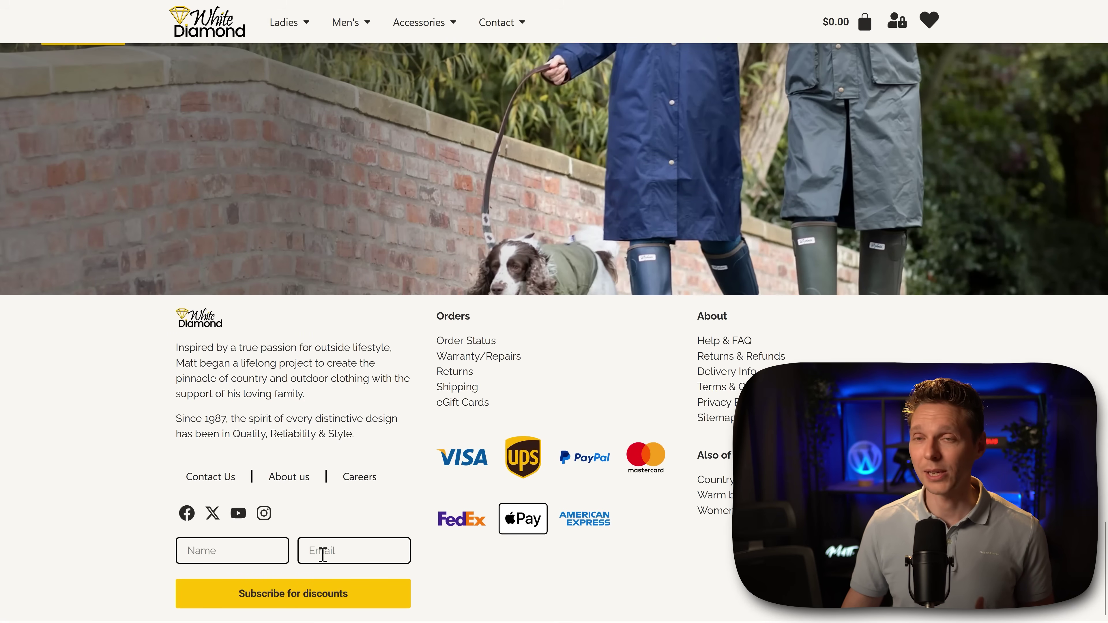
mouse_move(521, 35)
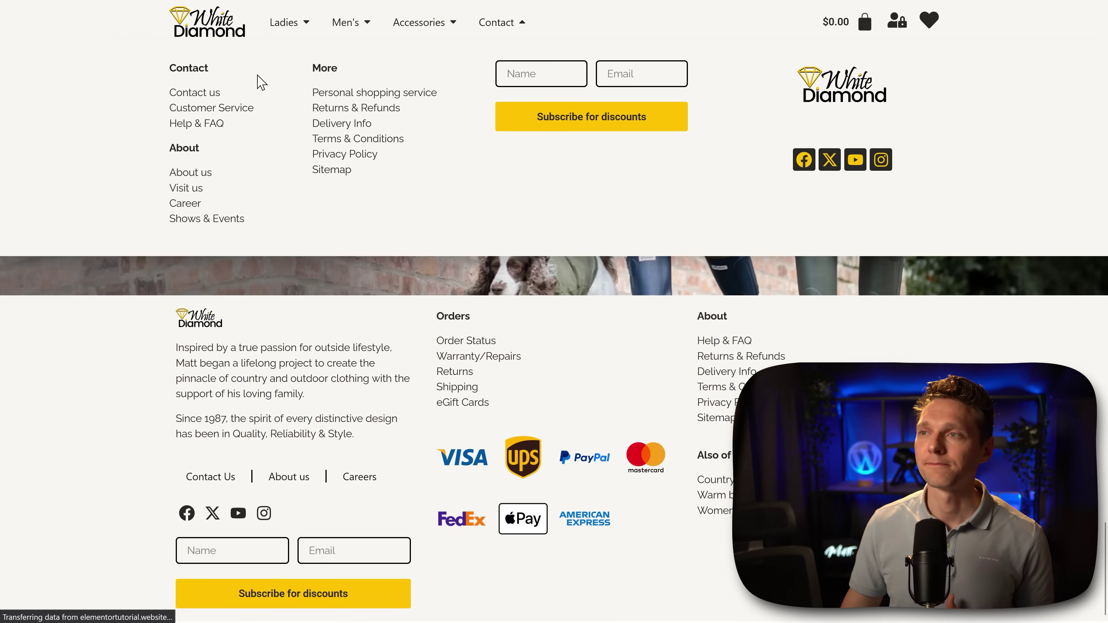
left_click(255, 83)
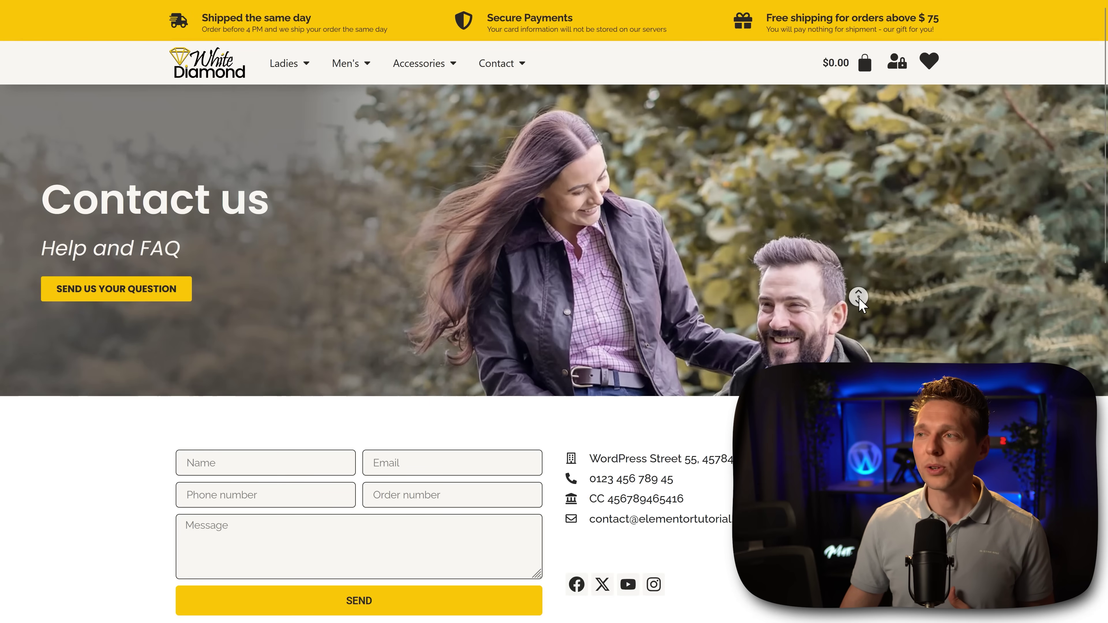
scroll(861, 307, "down", 4)
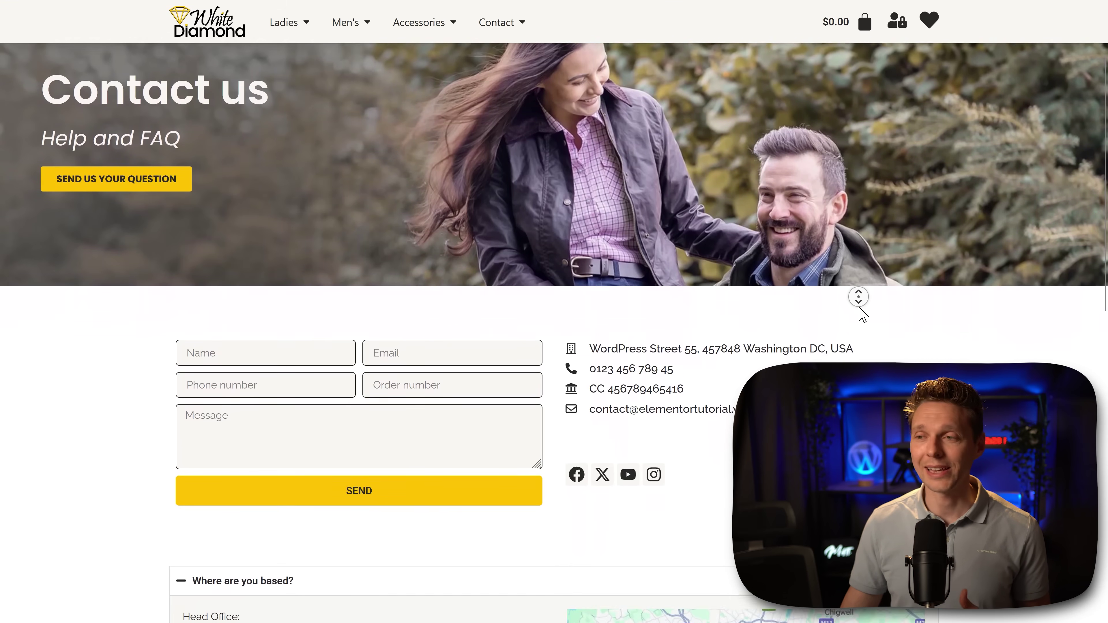
scroll(862, 314, "down", 3)
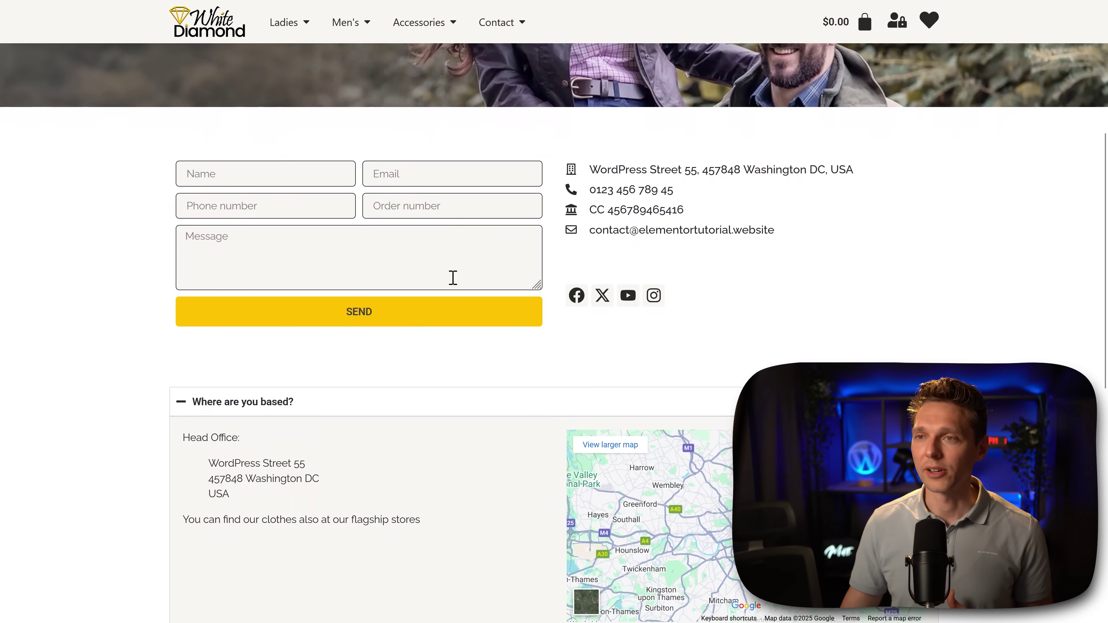
scroll(145, 361, "down", 4)
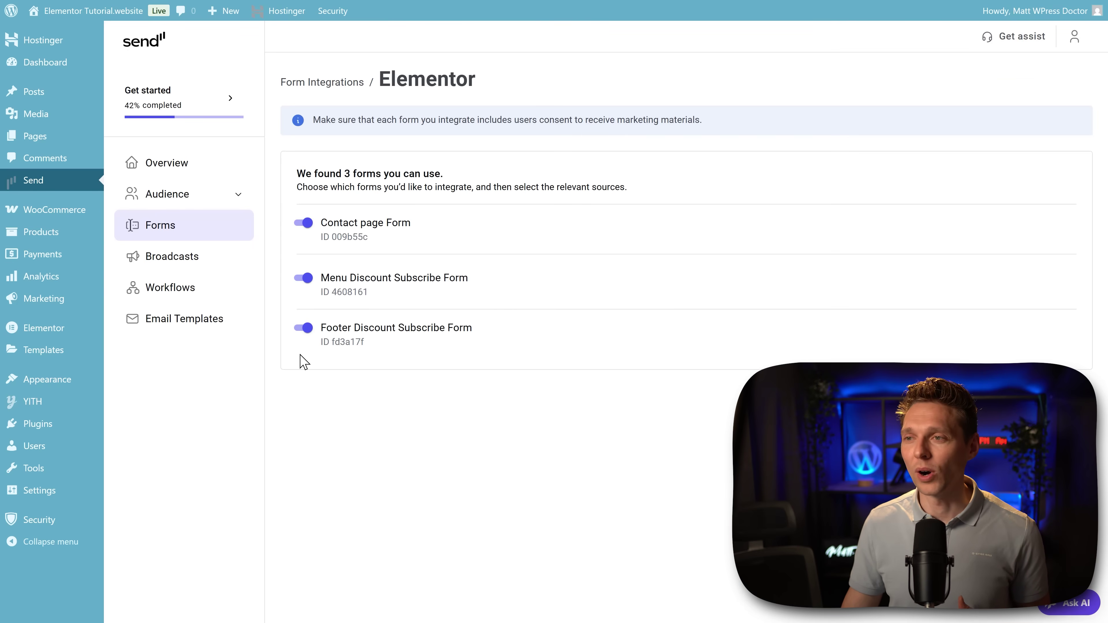
Step: Switch the Contact page Form integration off and back on
left_click(308, 222)
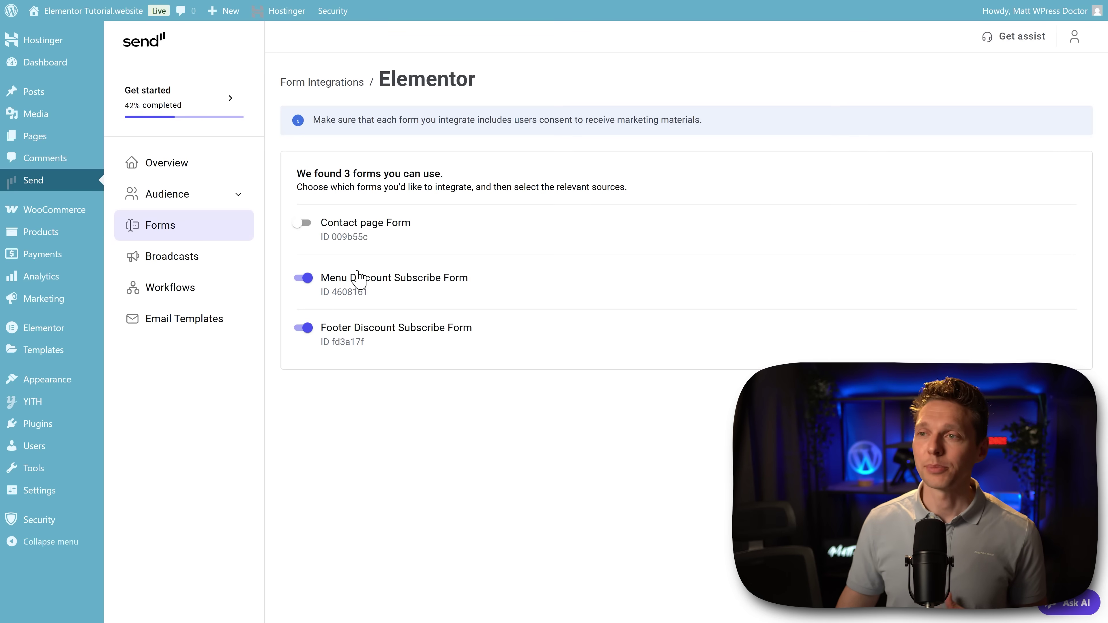
left_click(302, 223)
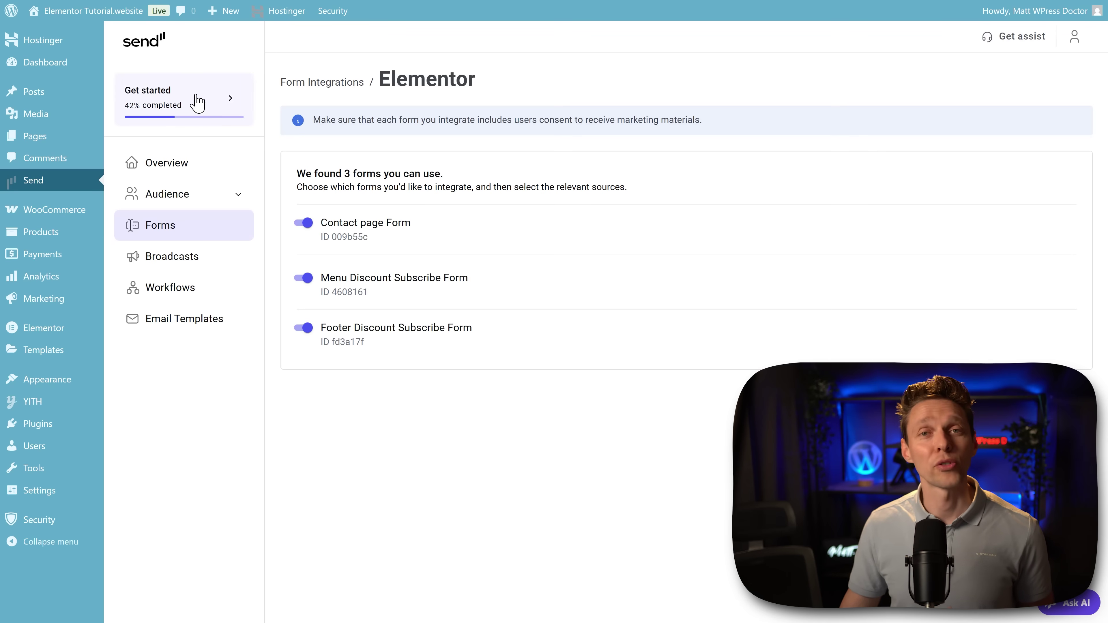
Step: Create a static contact list named "Discount subscribers (menu & footer)" from the getting-started campaign tasks
left_click(207, 111)
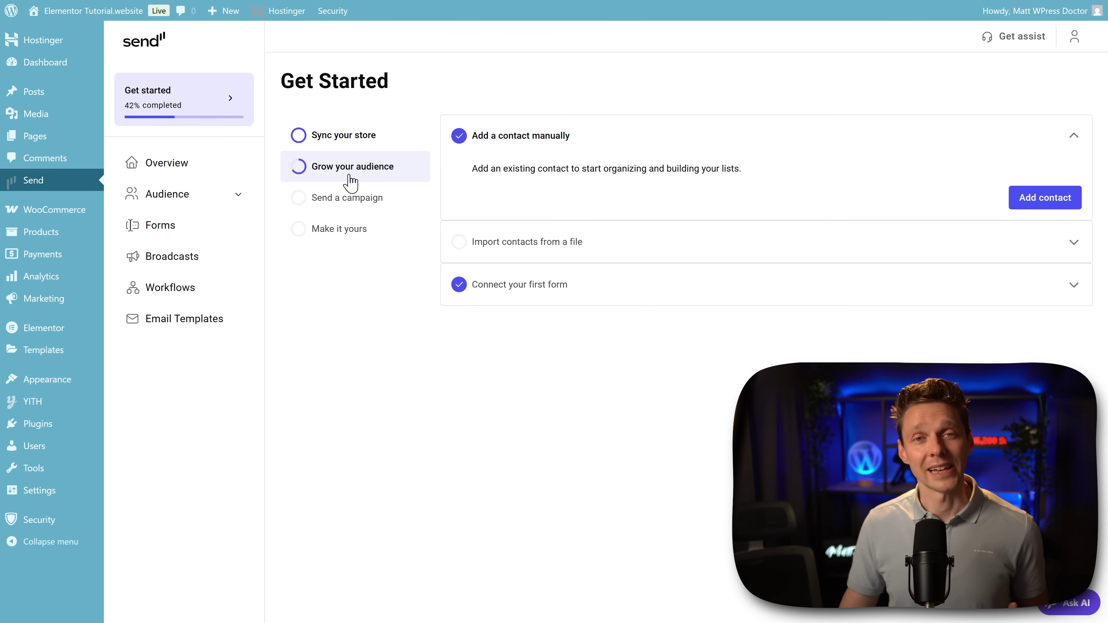
left_click(354, 199)
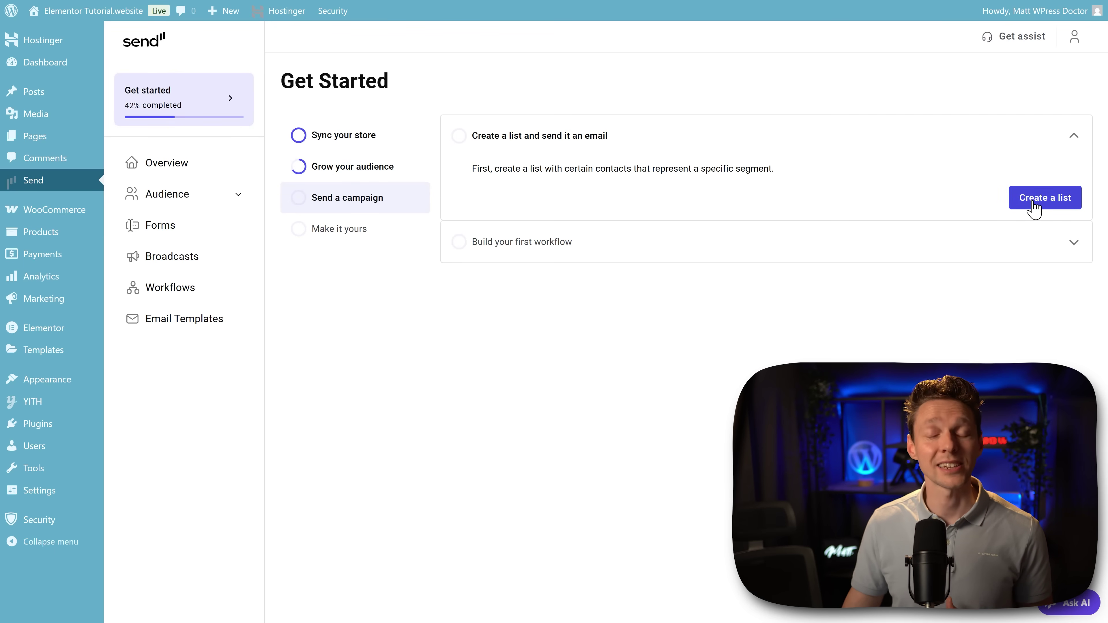
left_click(1034, 205)
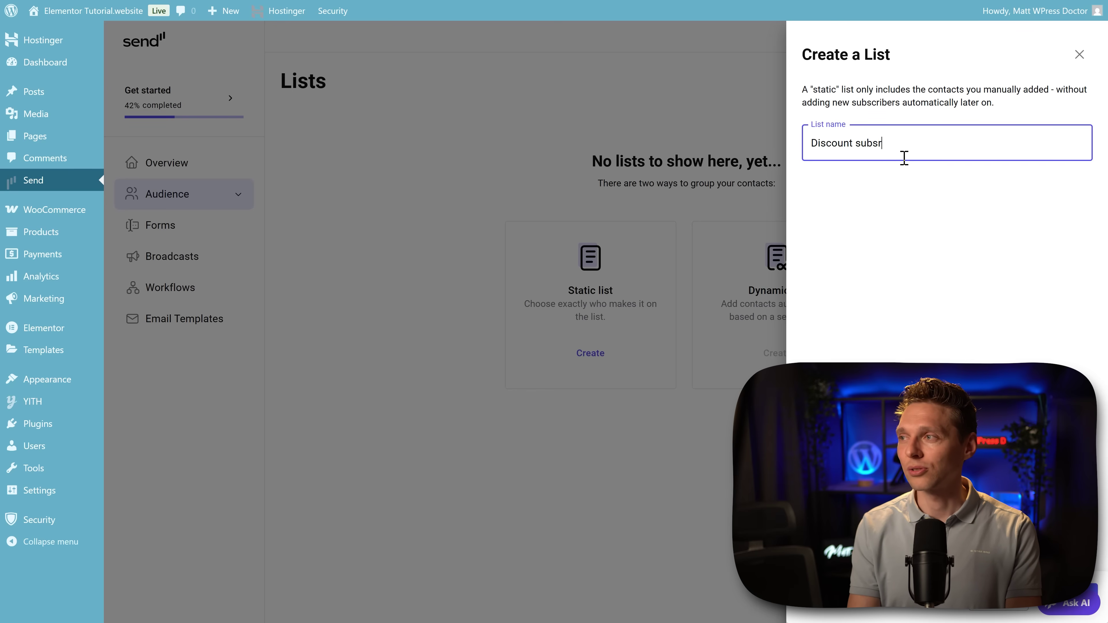
type("(menu & footer")
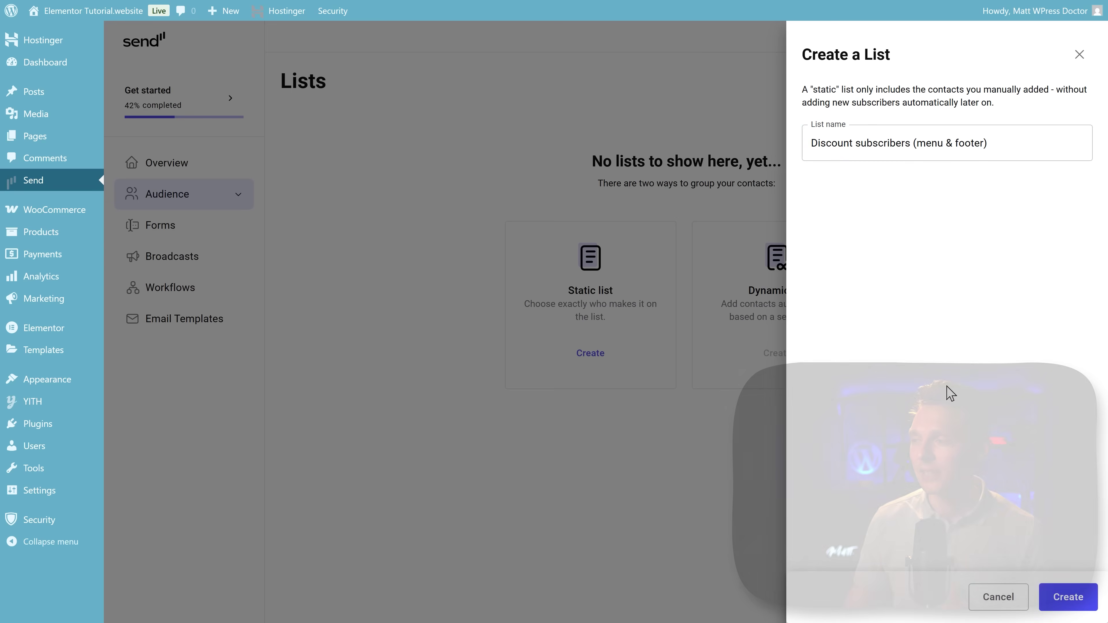
left_click(963, 402)
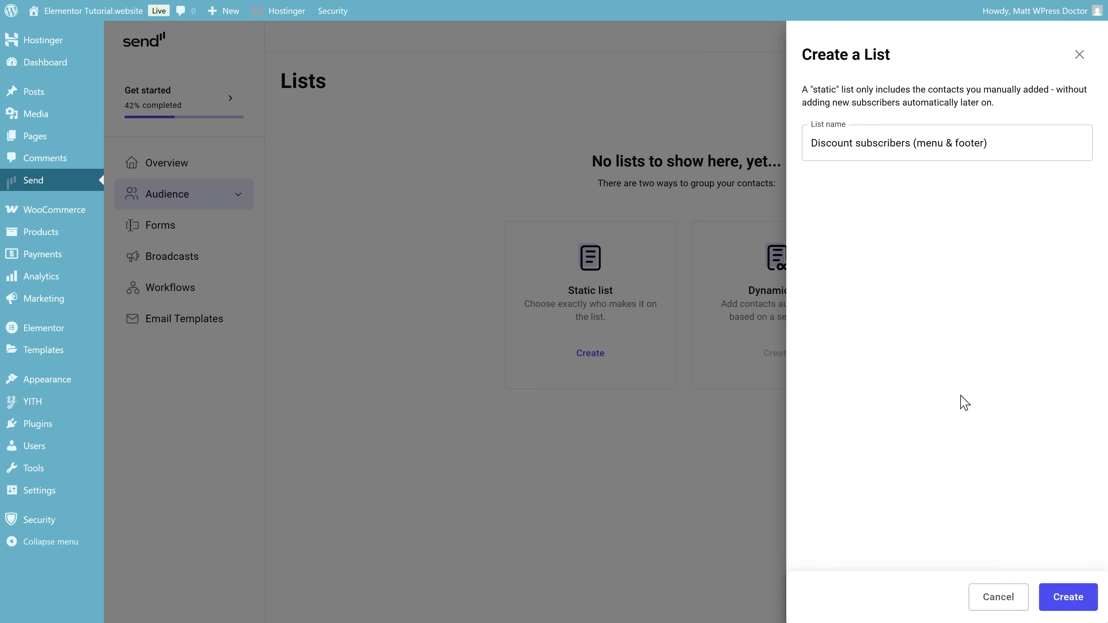
left_click(1077, 598)
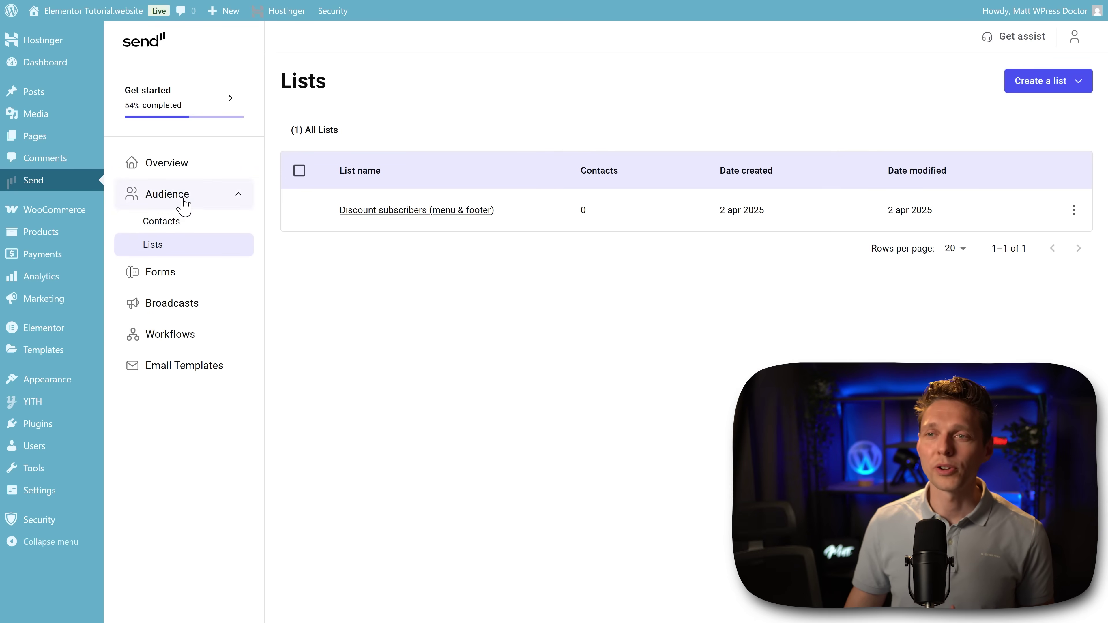
Step: Add the second, third and fourth existing contacts to the "Discount subscribers (menu & footer)" list
left_click(439, 211)
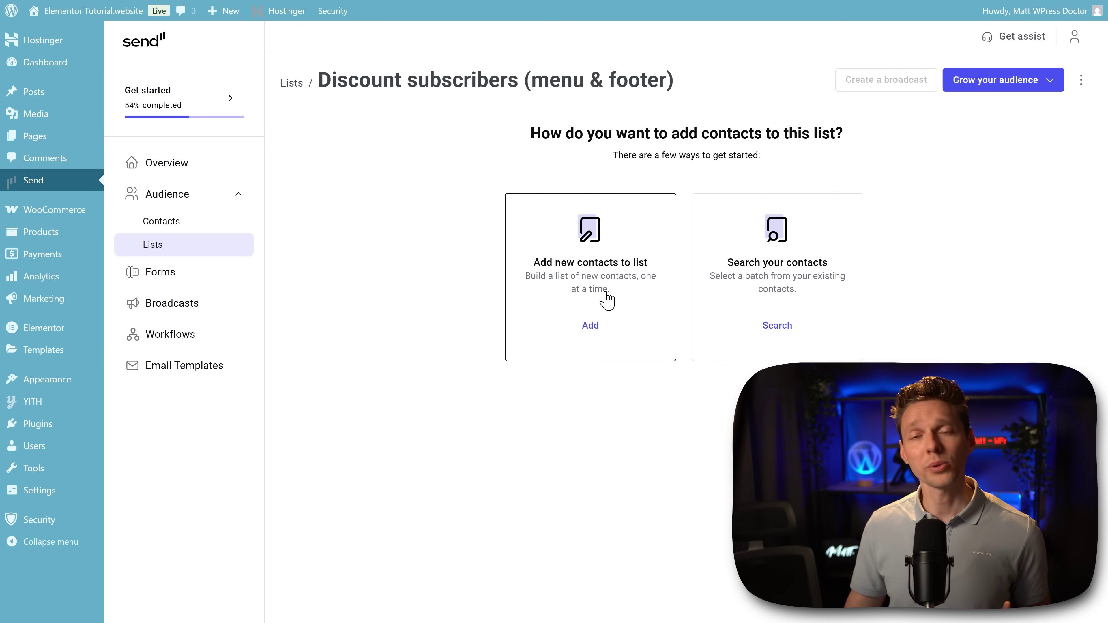
left_click(597, 327)
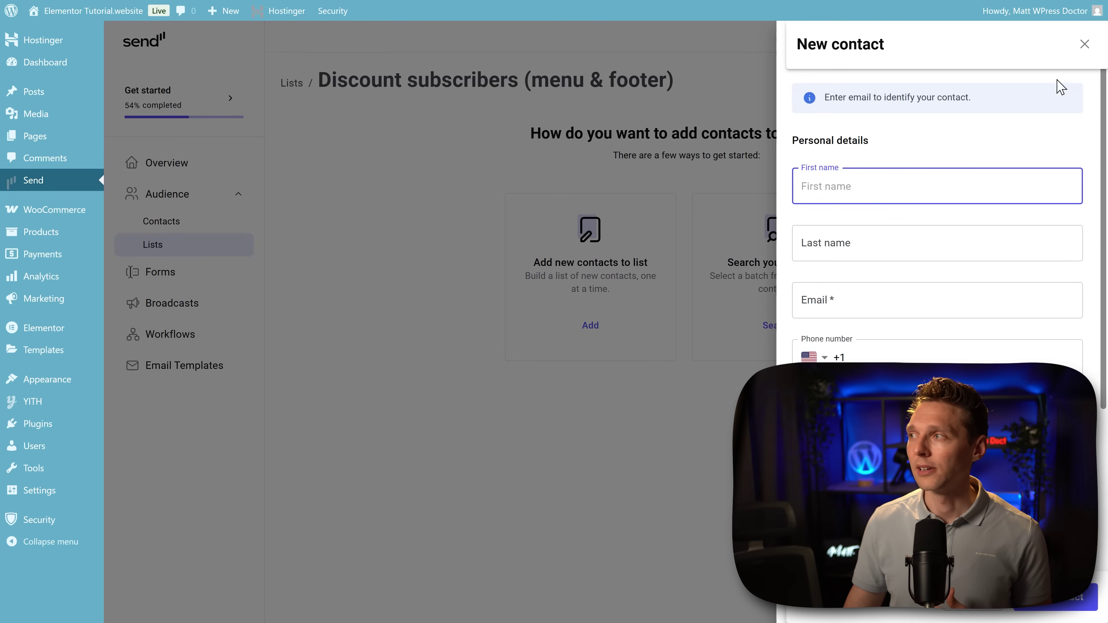
left_click(1083, 45)
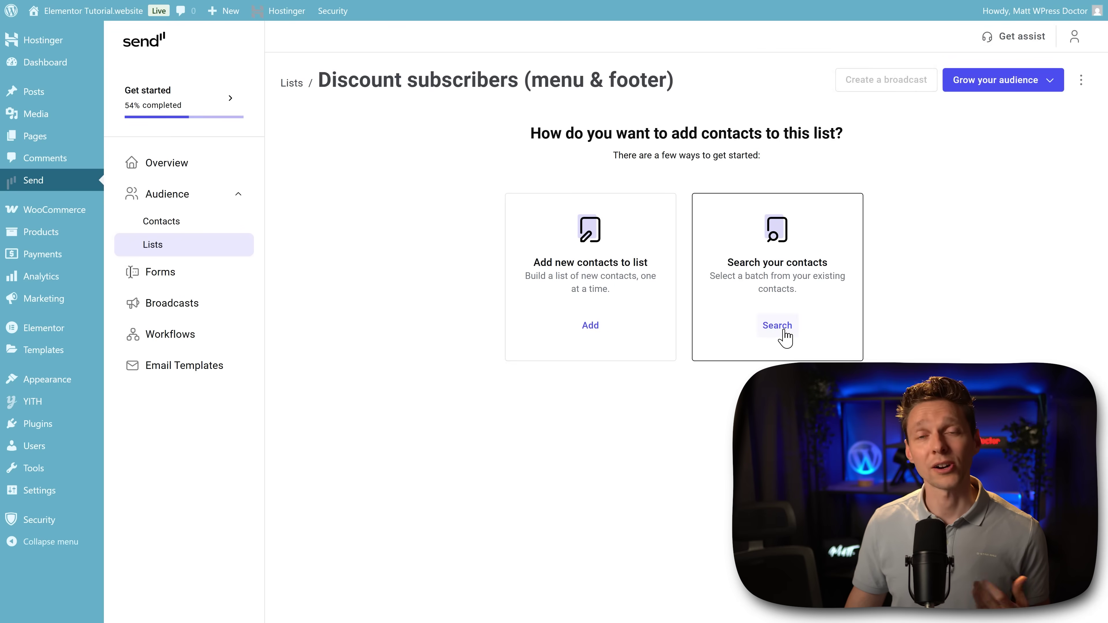
left_click(785, 337)
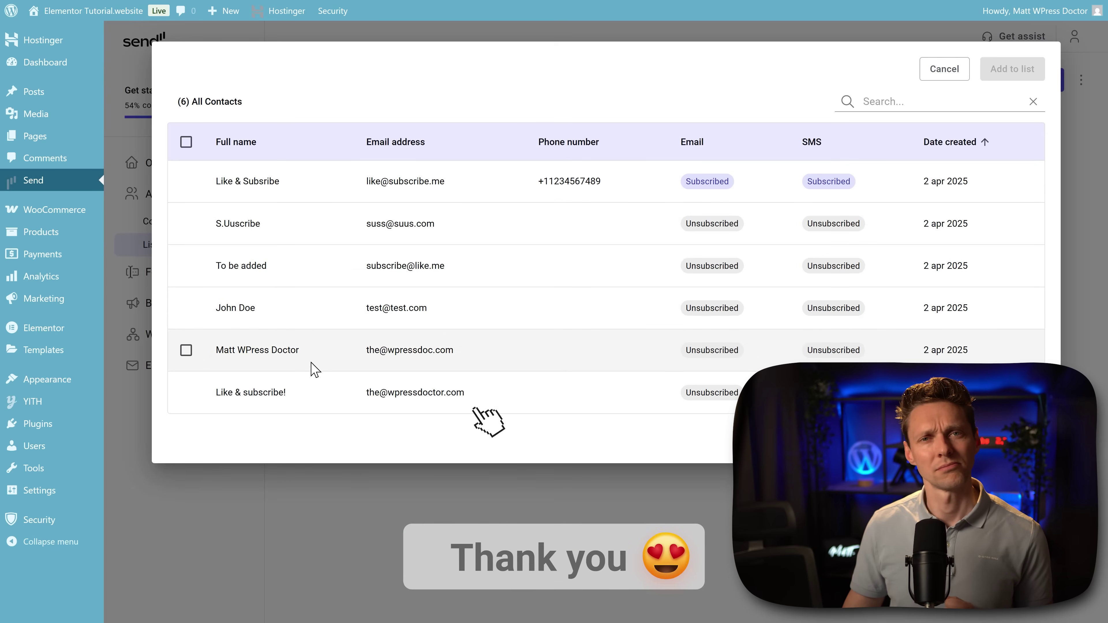
left_click(185, 223)
left_click(186, 266)
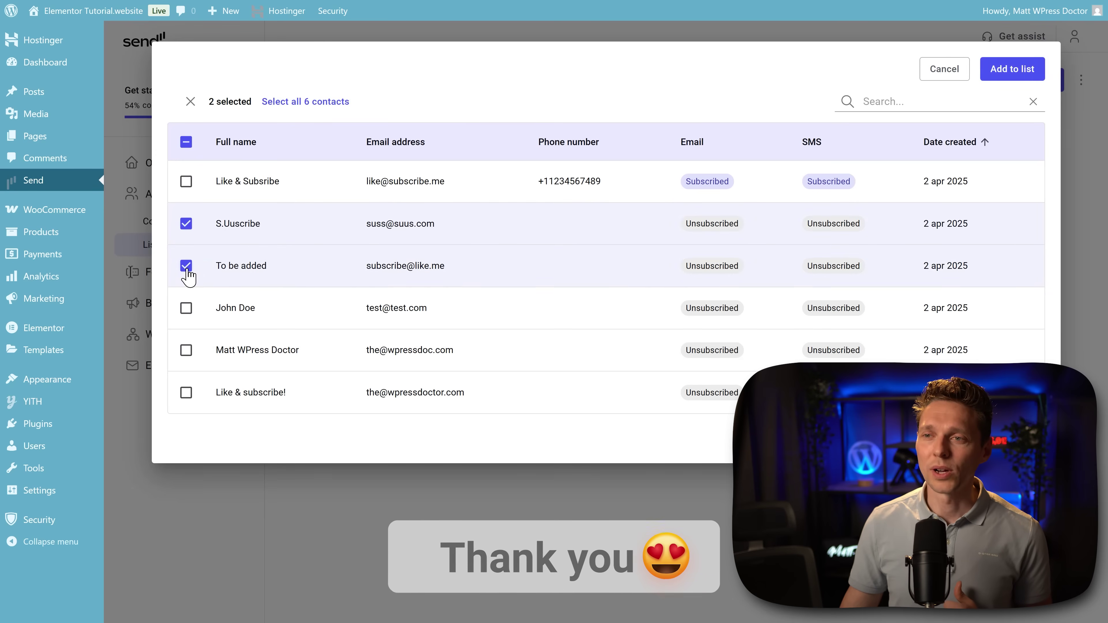
left_click(186, 308)
left_click(904, 97)
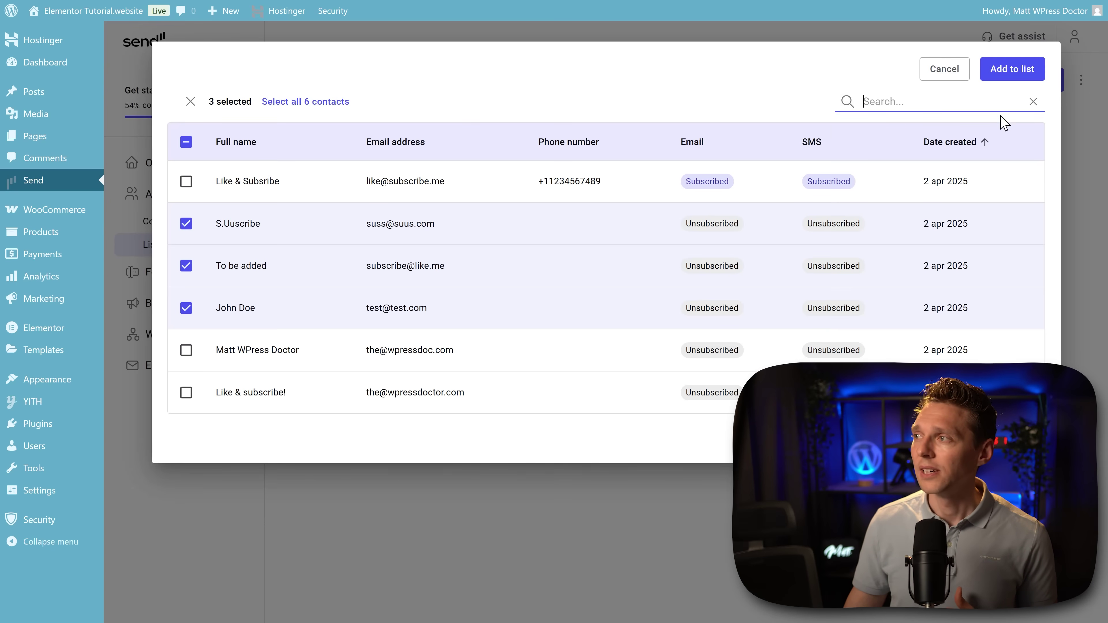
left_click(1019, 72)
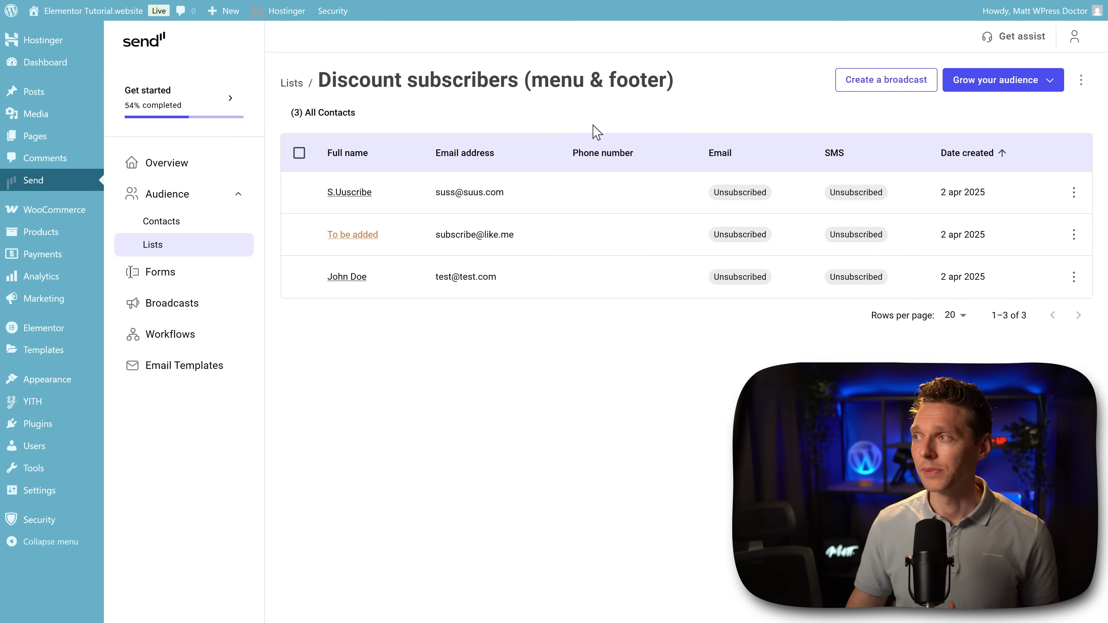
Step: Start building the first workflow from a ready-made template
left_click(212, 108)
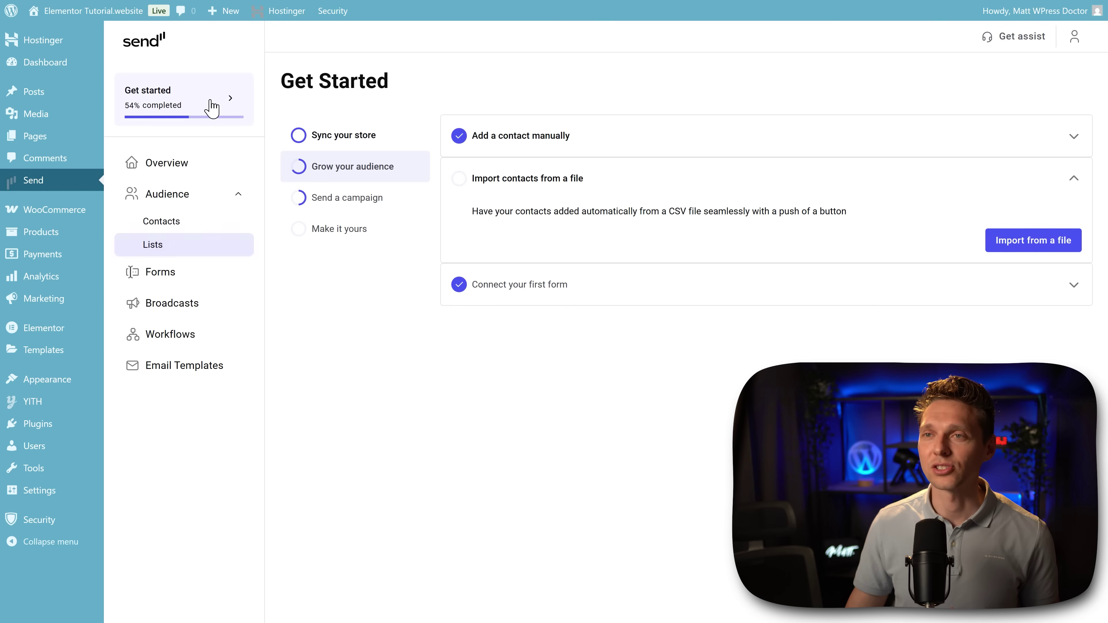
left_click(351, 200)
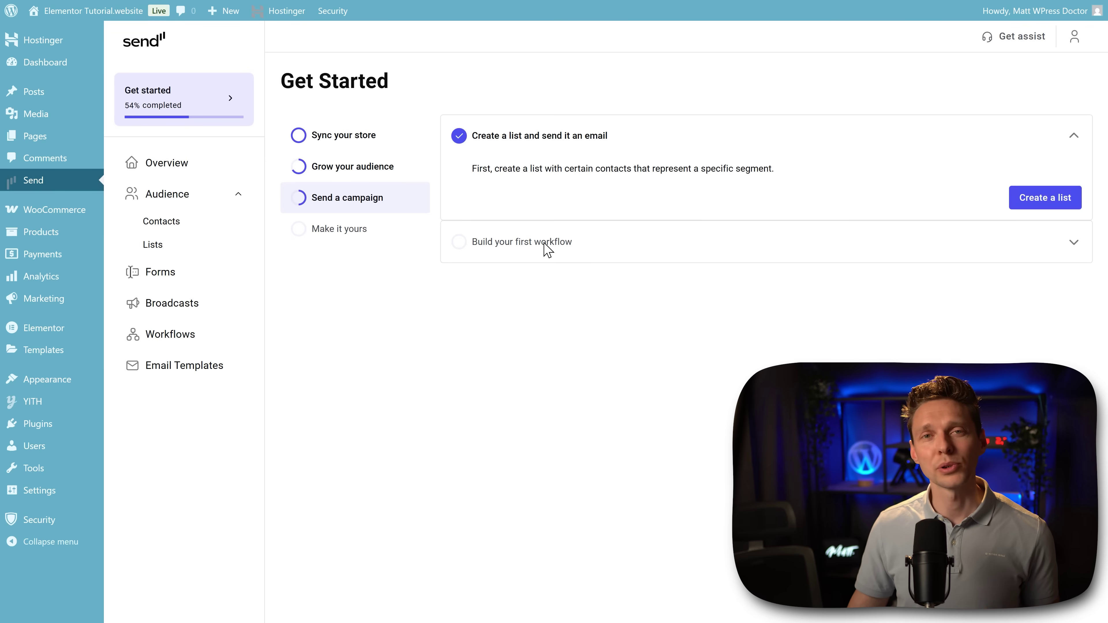
left_click(1069, 242)
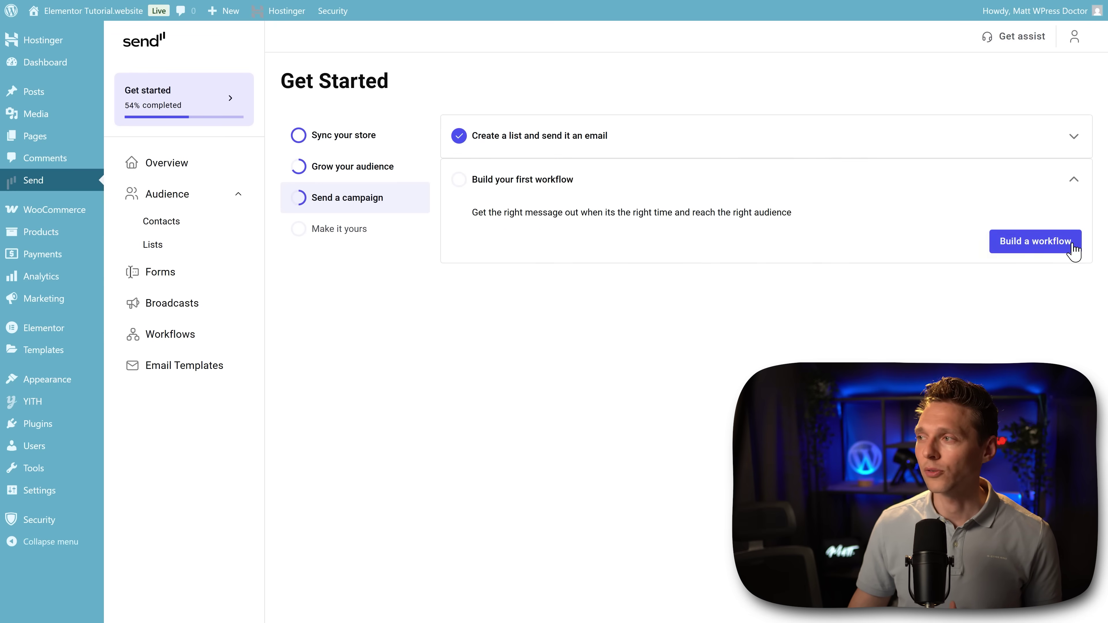
left_click(1023, 243)
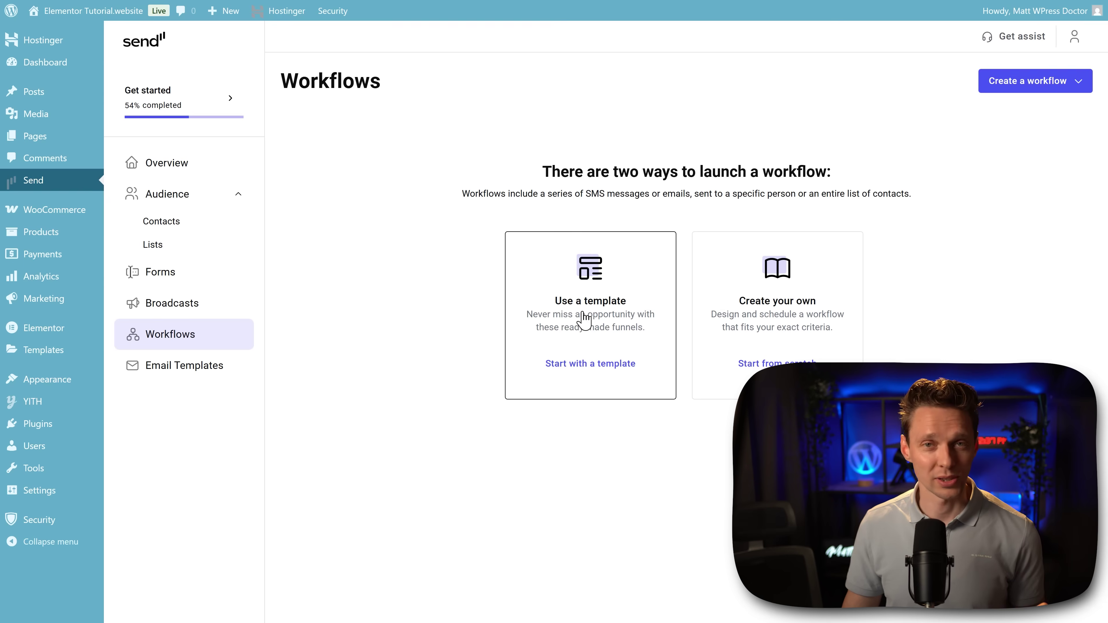
left_click(605, 368)
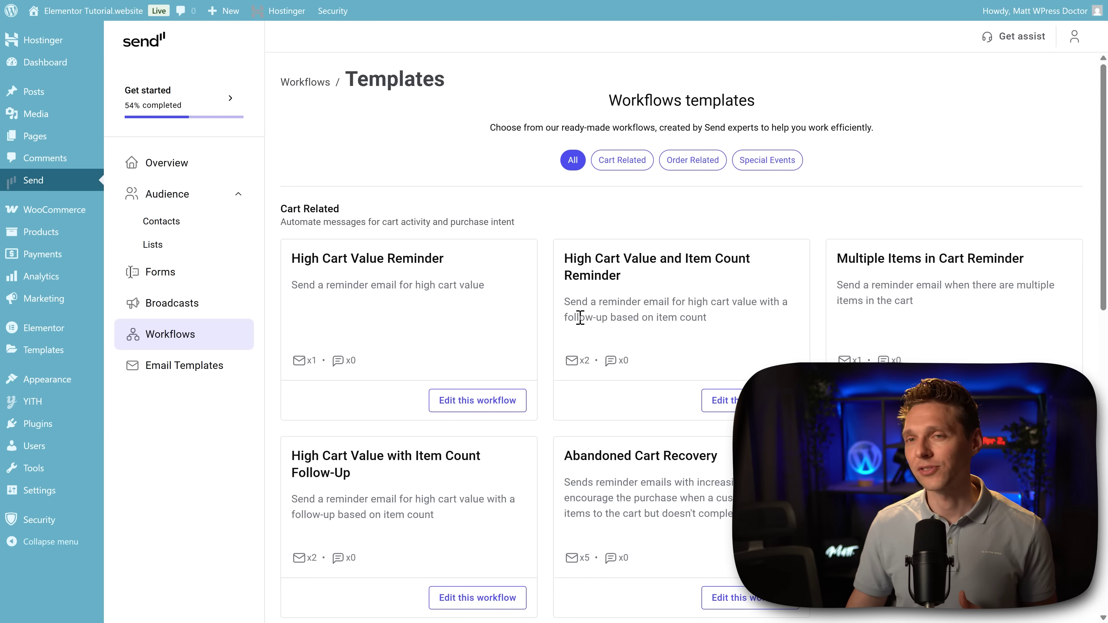
Step: Review the workflow templates by category: Cart Related, Order Related and Special Events, returning to Cart Related
left_click(632, 167)
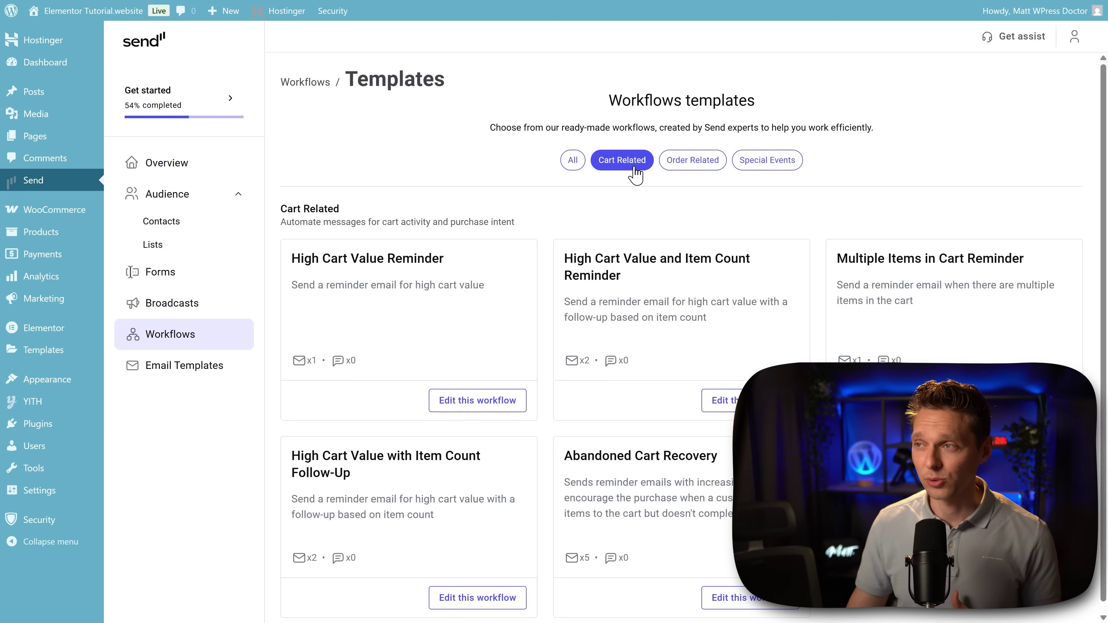
left_click(690, 168)
left_click(747, 168)
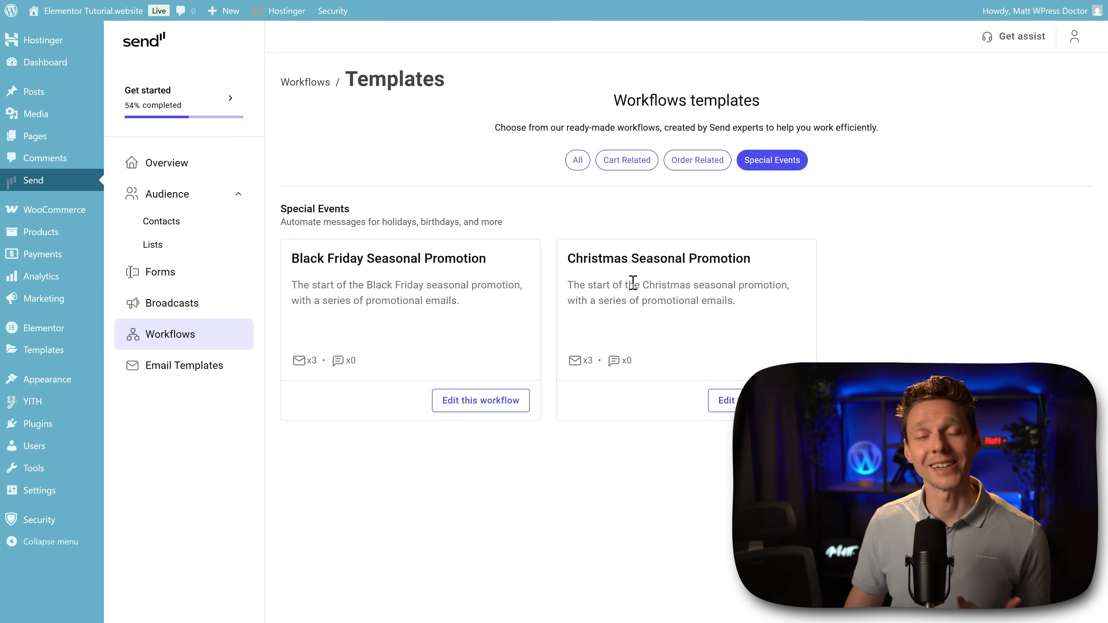
left_click(627, 159)
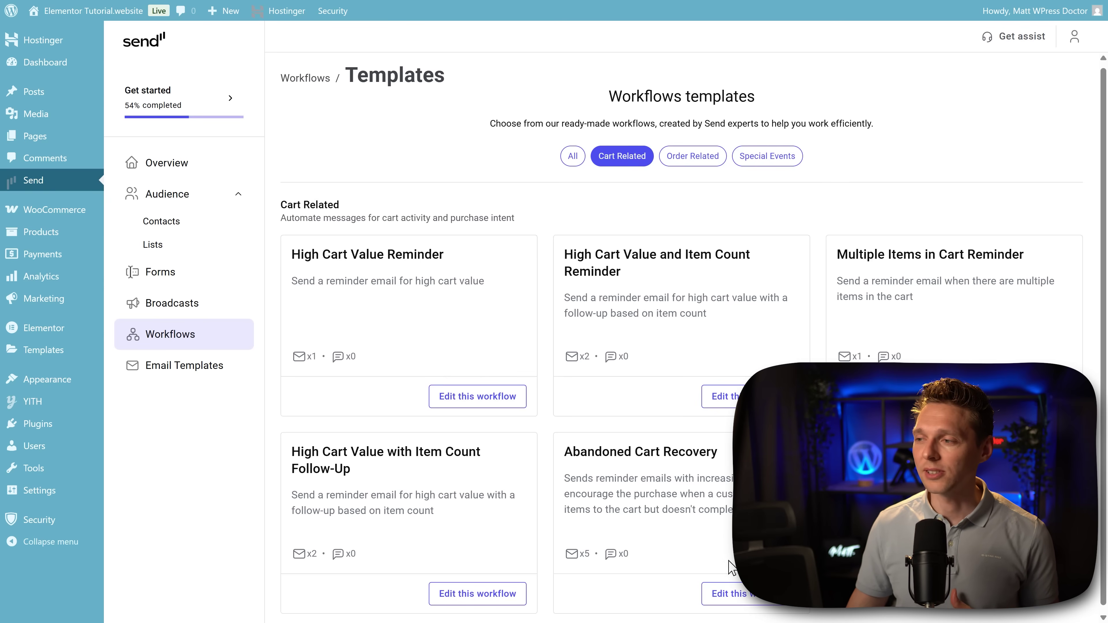
Step: Create a workflow from the Abandoned Cart Recovery template and name it "Abandoned Cart Recovery"
left_click(746, 594)
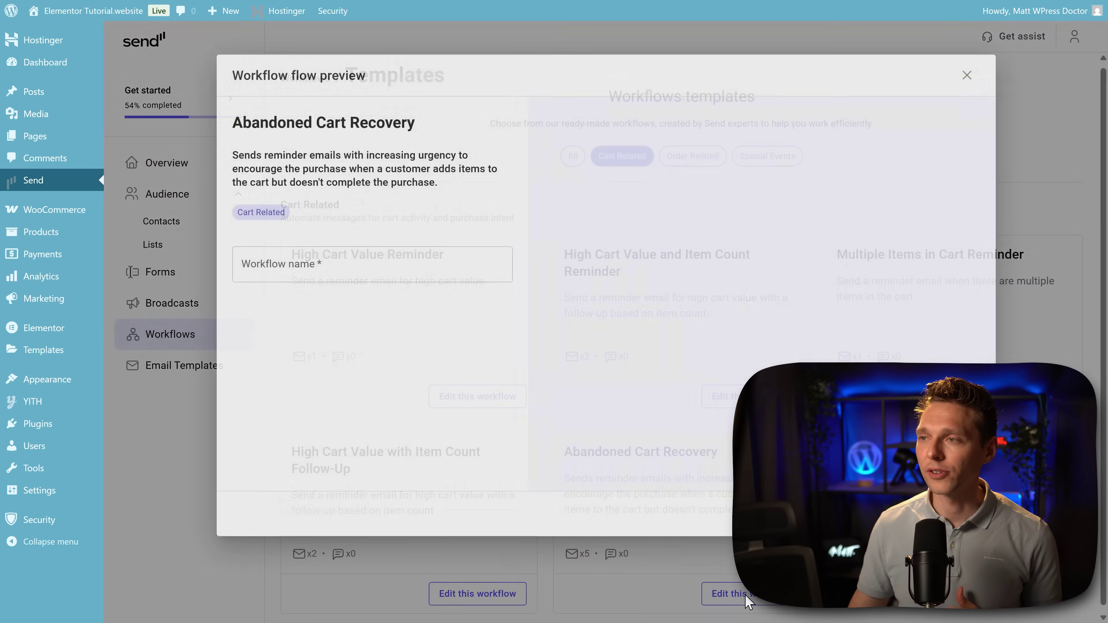
left_click(345, 264)
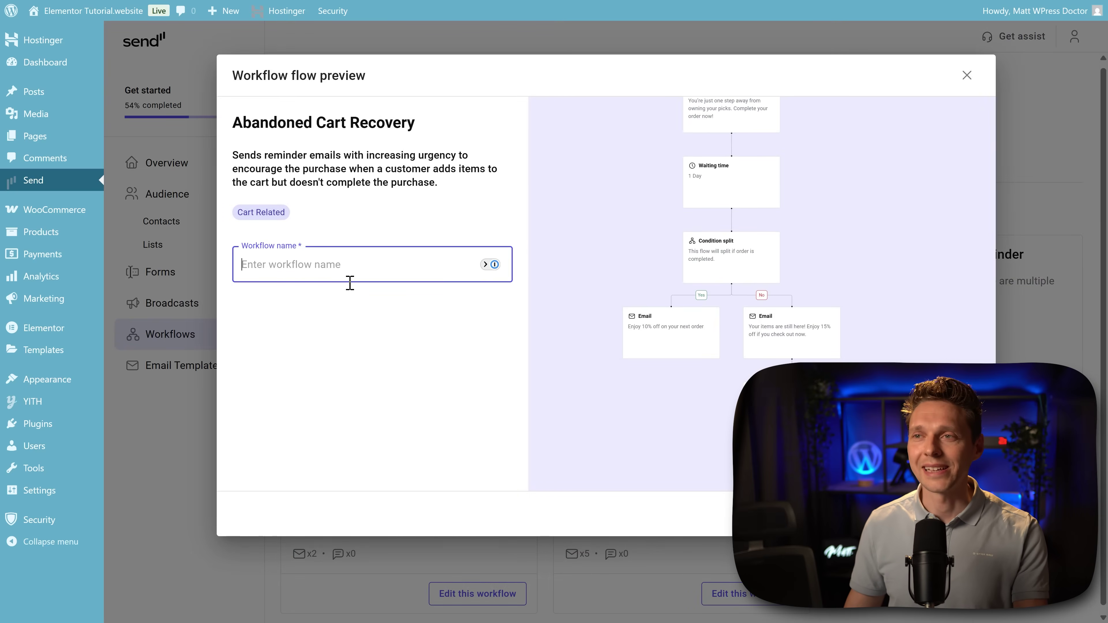
left_click_drag(234, 124, 418, 129)
key("ctrl+c")
left_click(318, 273)
key("ctrl+v")
left_click(339, 332)
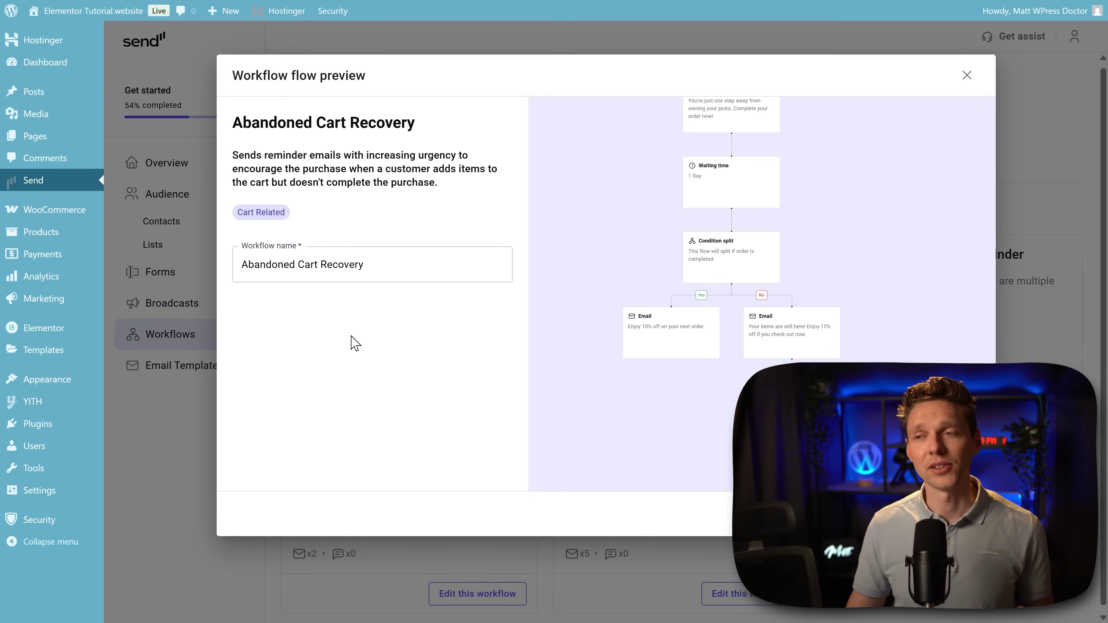
left_click(418, 264)
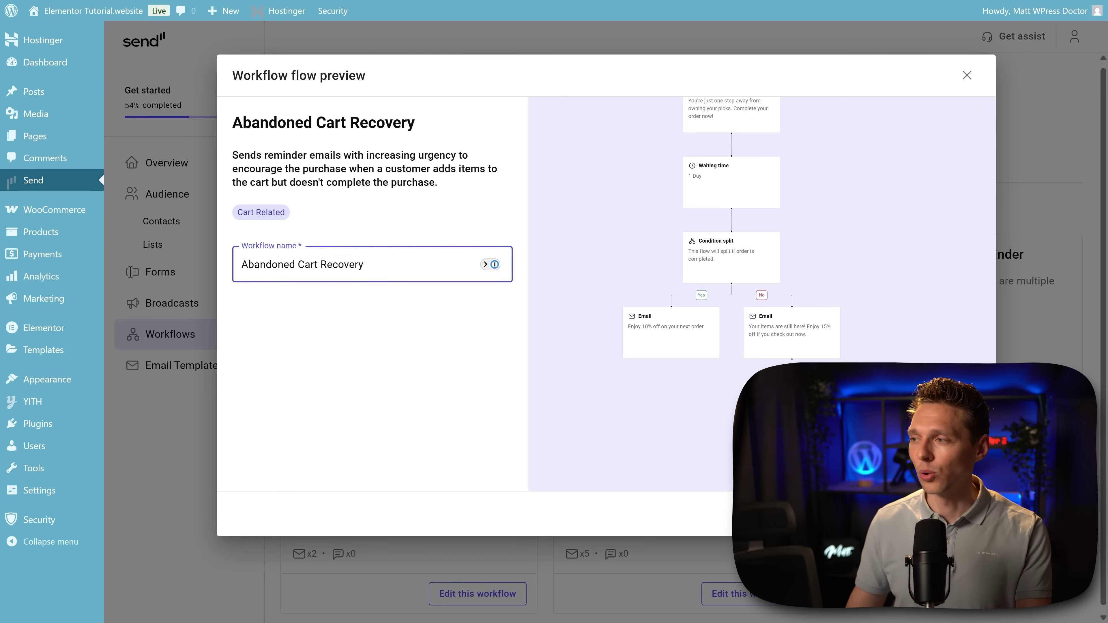
key("Return")
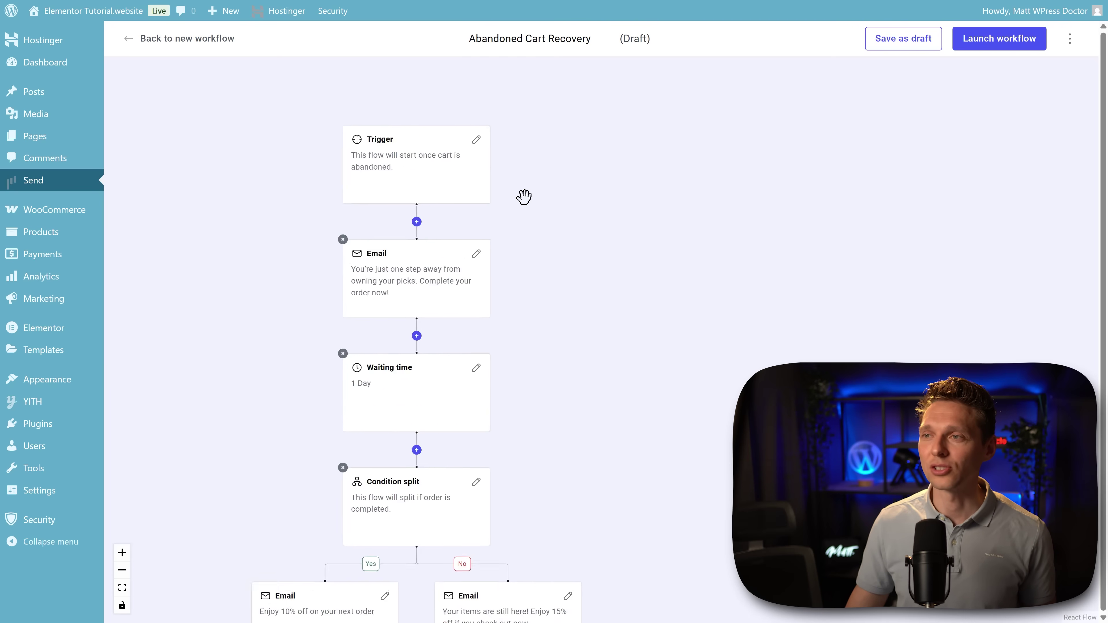
Step: Look over the Abandoned Cart Recovery flow and open its Trigger for editing
scroll(685, 180, "down", 5)
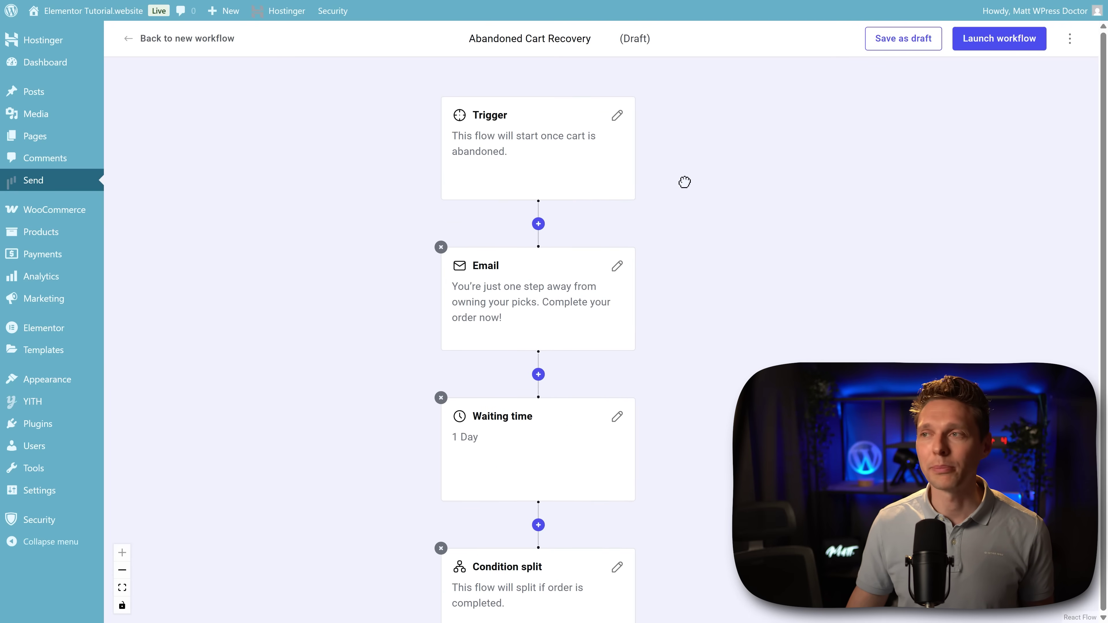
scroll(669, 299, "down", 5)
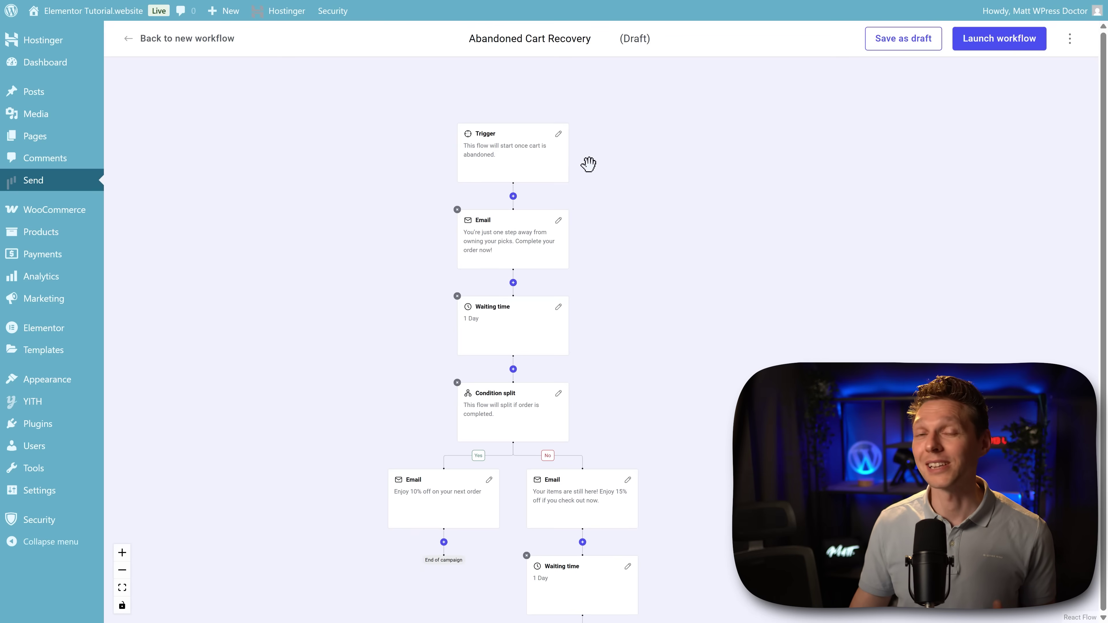
scroll(602, 157, "up", 5)
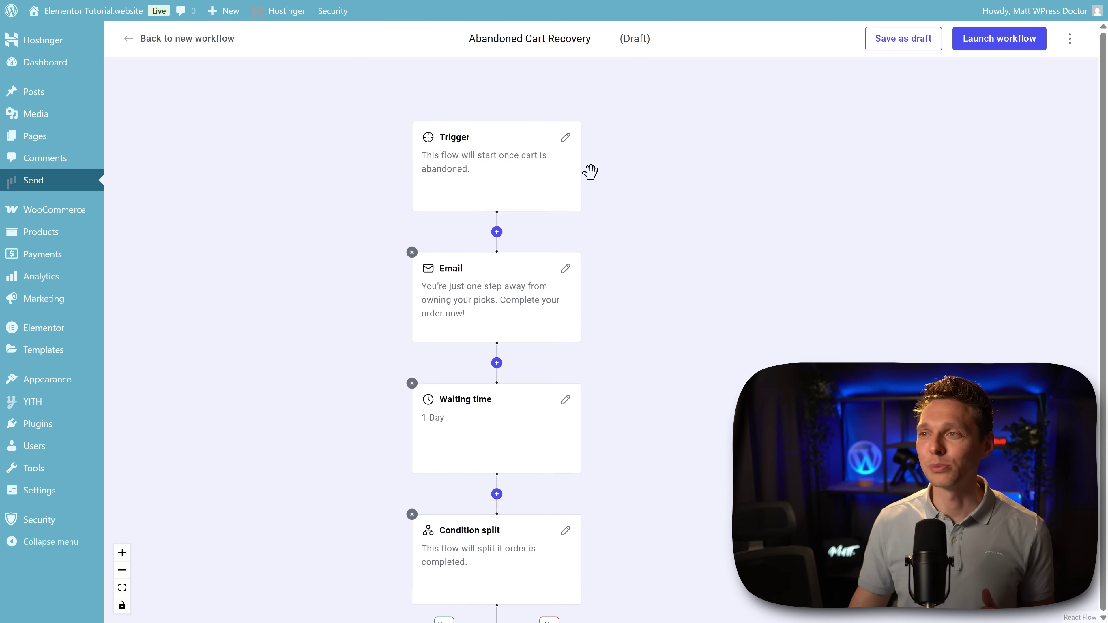
mouse_move(462, 208)
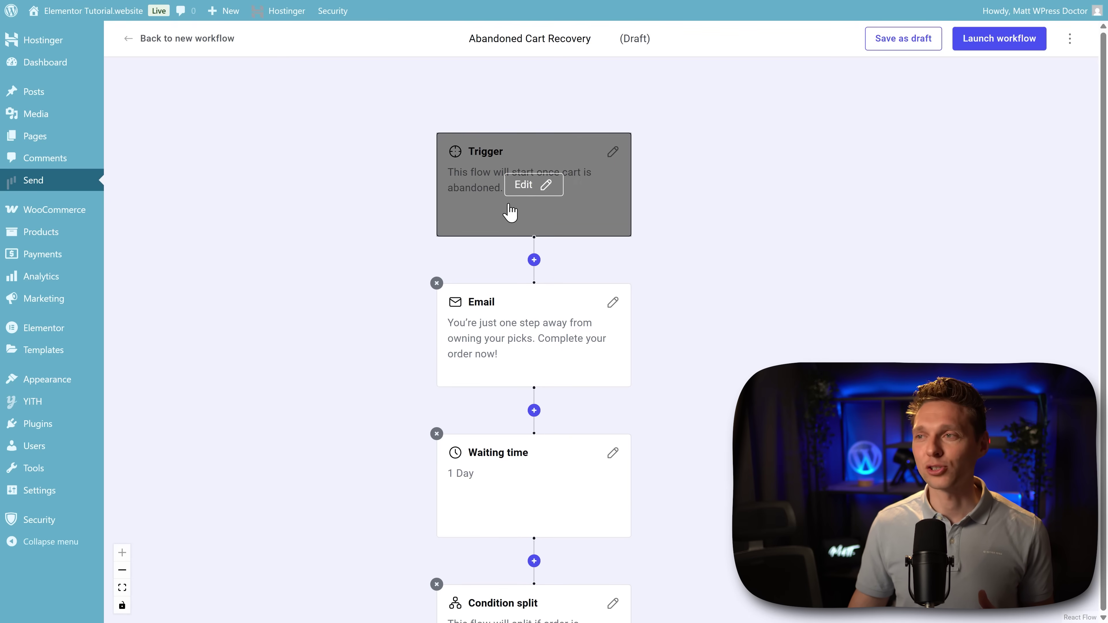
left_click(549, 186)
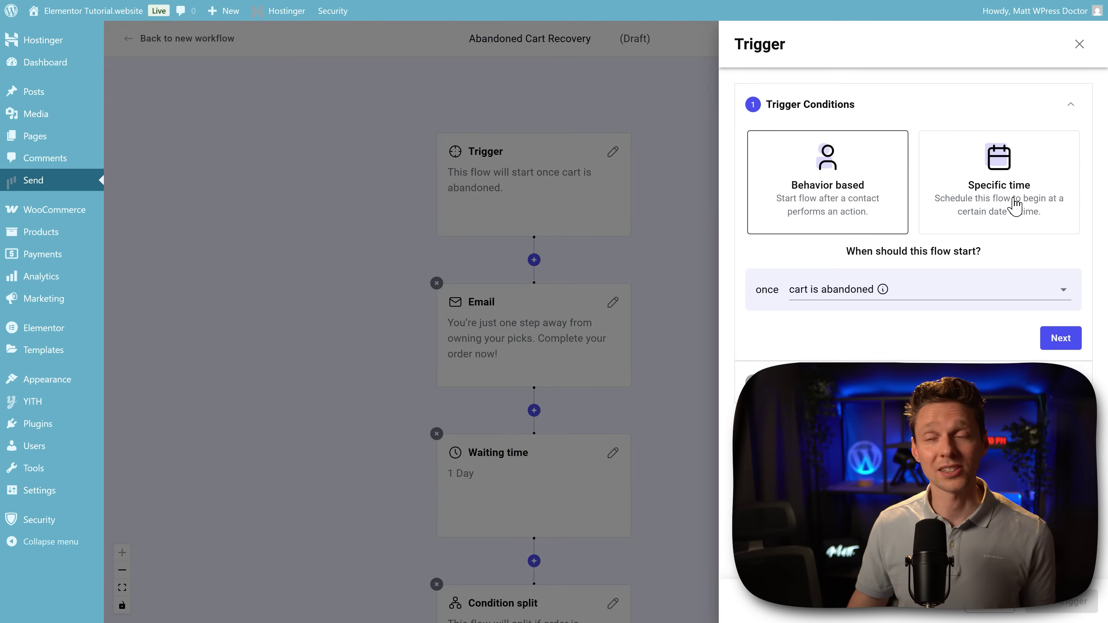
left_click(1004, 205)
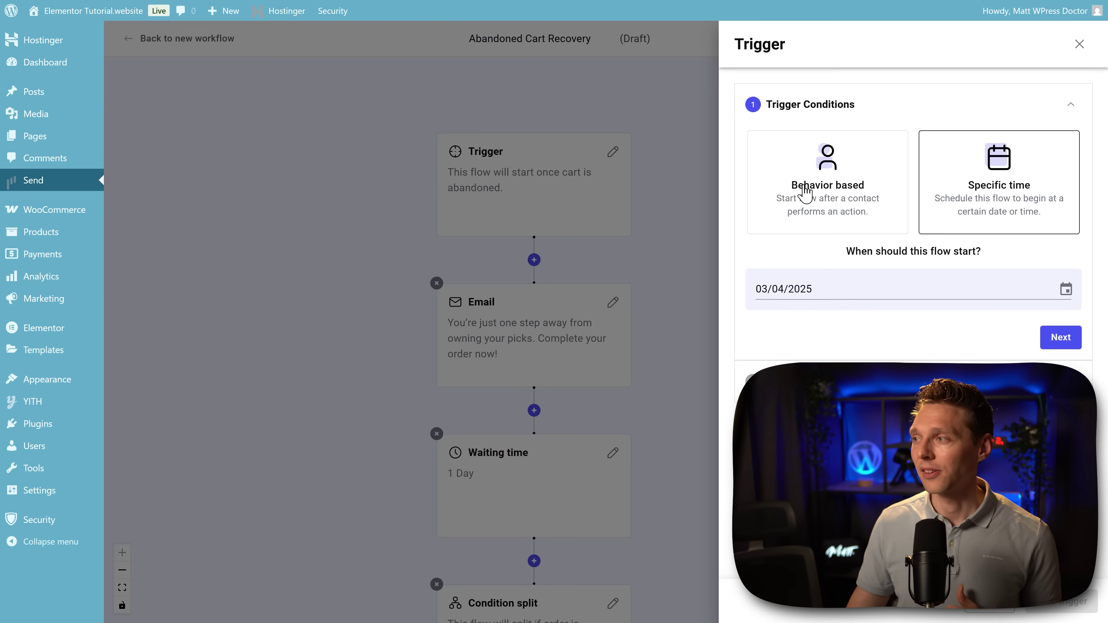
left_click(850, 292)
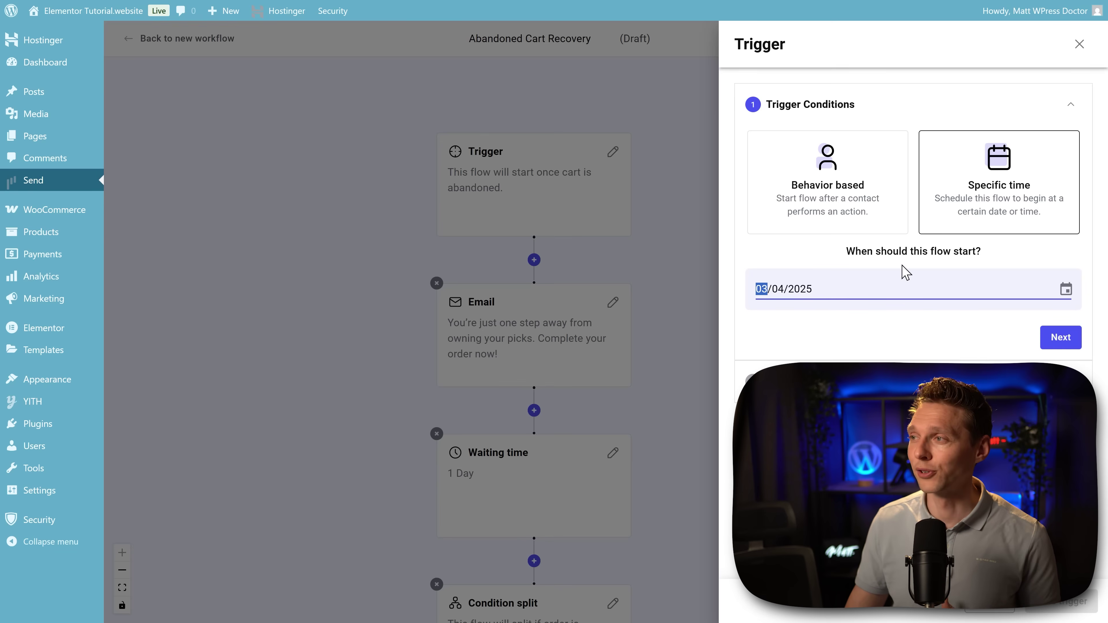
left_click(830, 206)
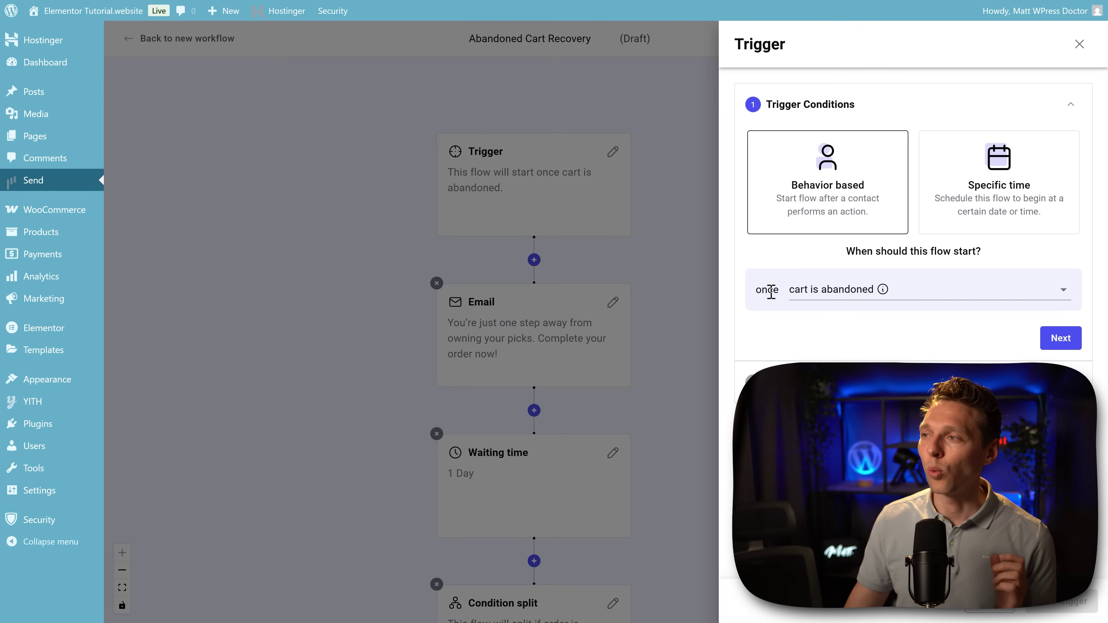
Step: Check the available trigger conditions, keep "cart is abandoned" as the flow's start, and continue to the audience
left_click(805, 296)
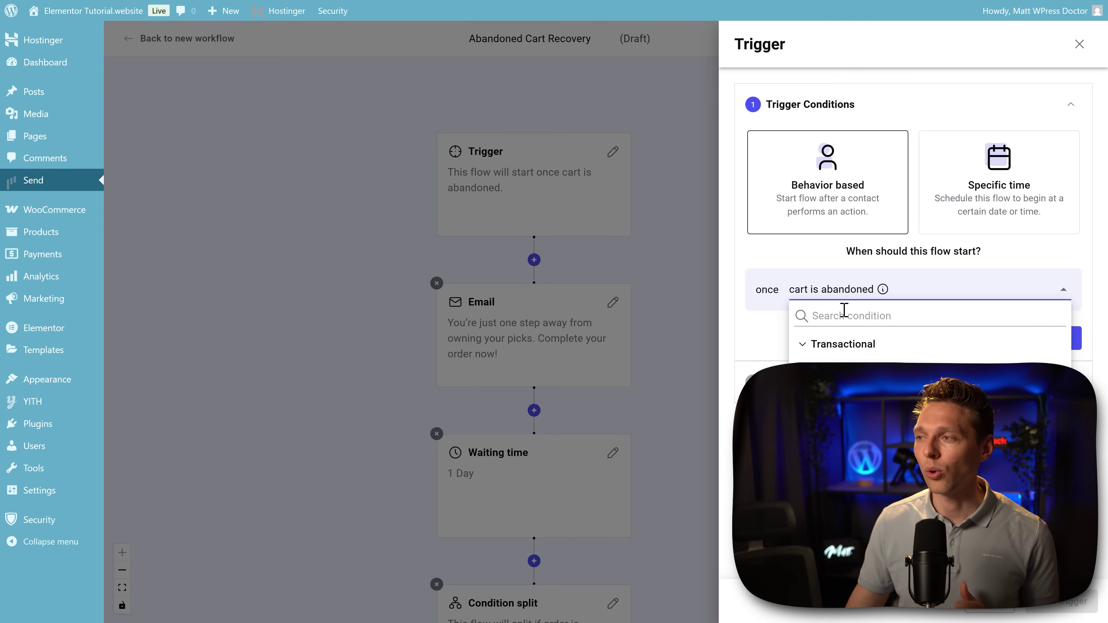
left_click(841, 344)
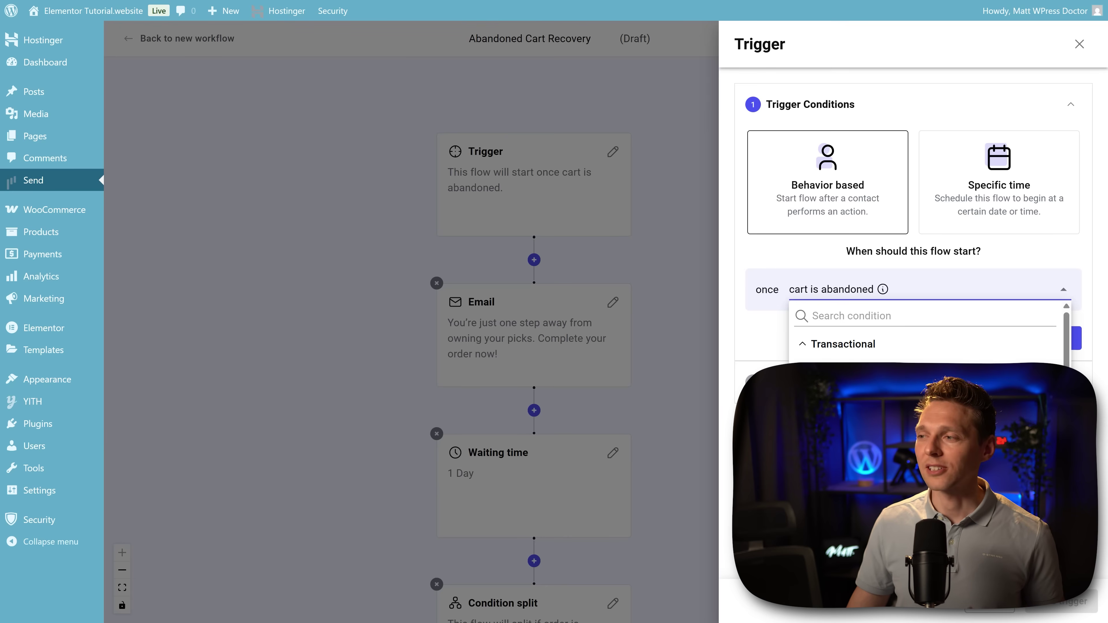
key("Escape")
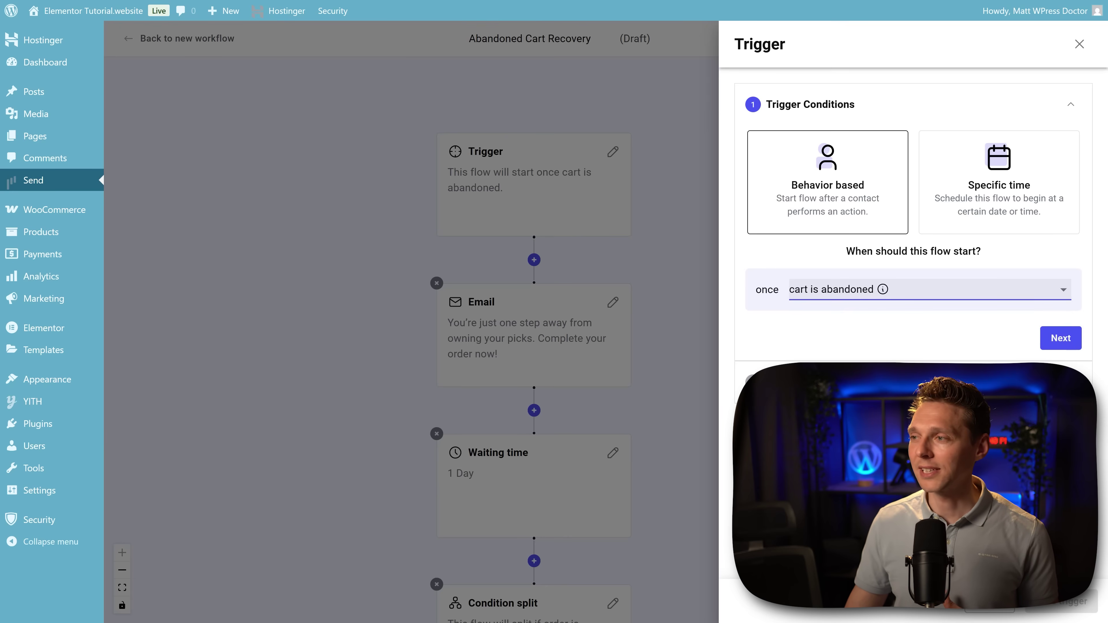
left_click(1050, 345)
Step: Check the audience options, keep the flow sent to All contacts, and save the trigger
left_click(908, 180)
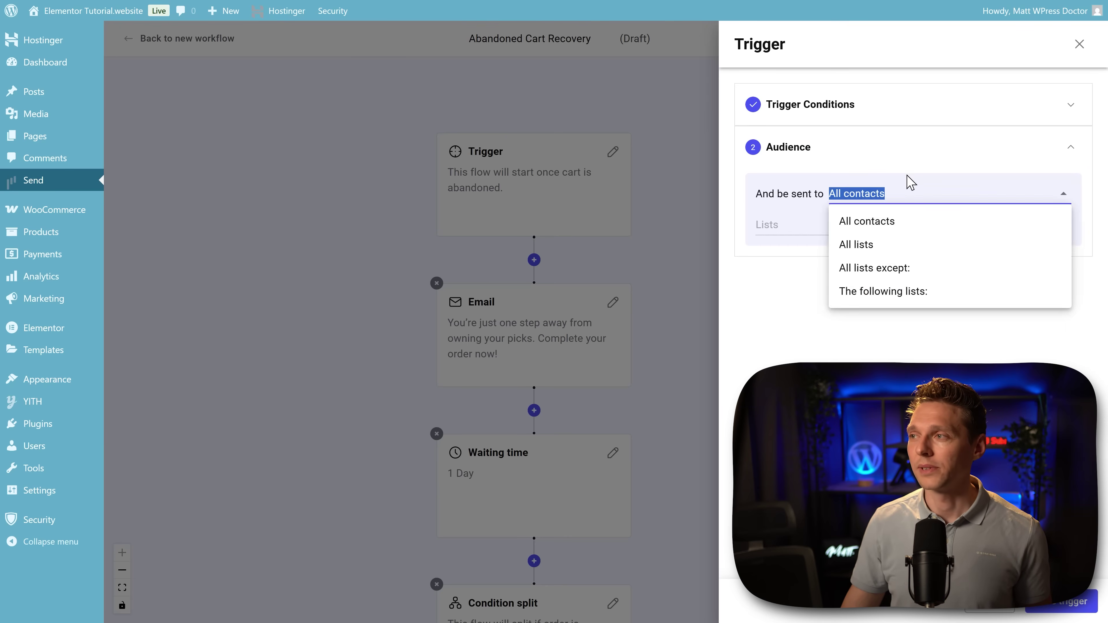
left_click(870, 195)
left_click(870, 195)
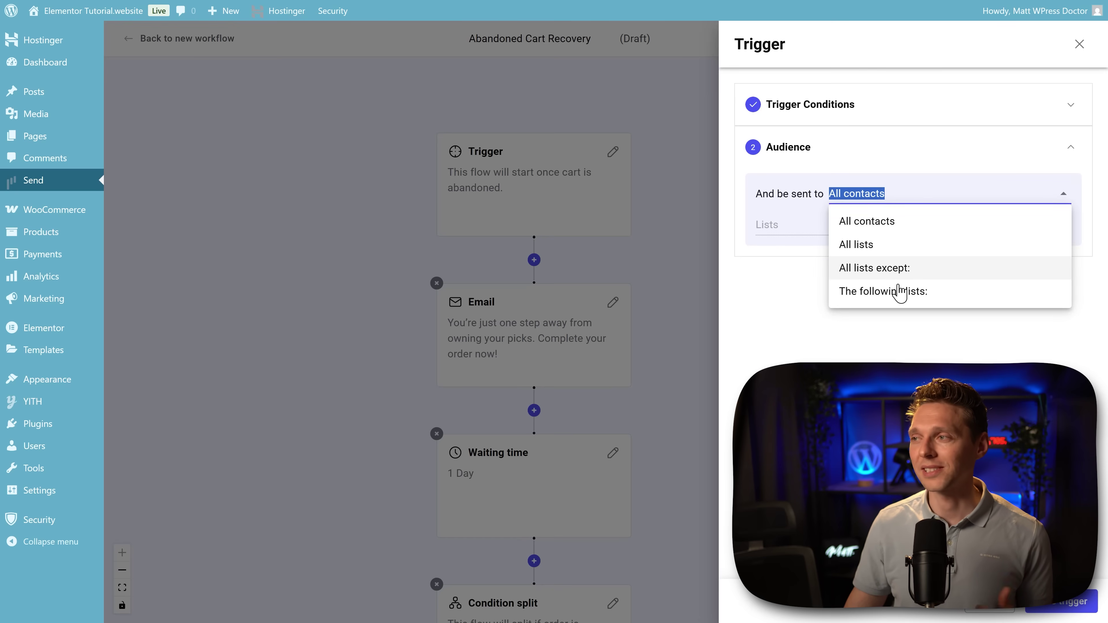
left_click(906, 351)
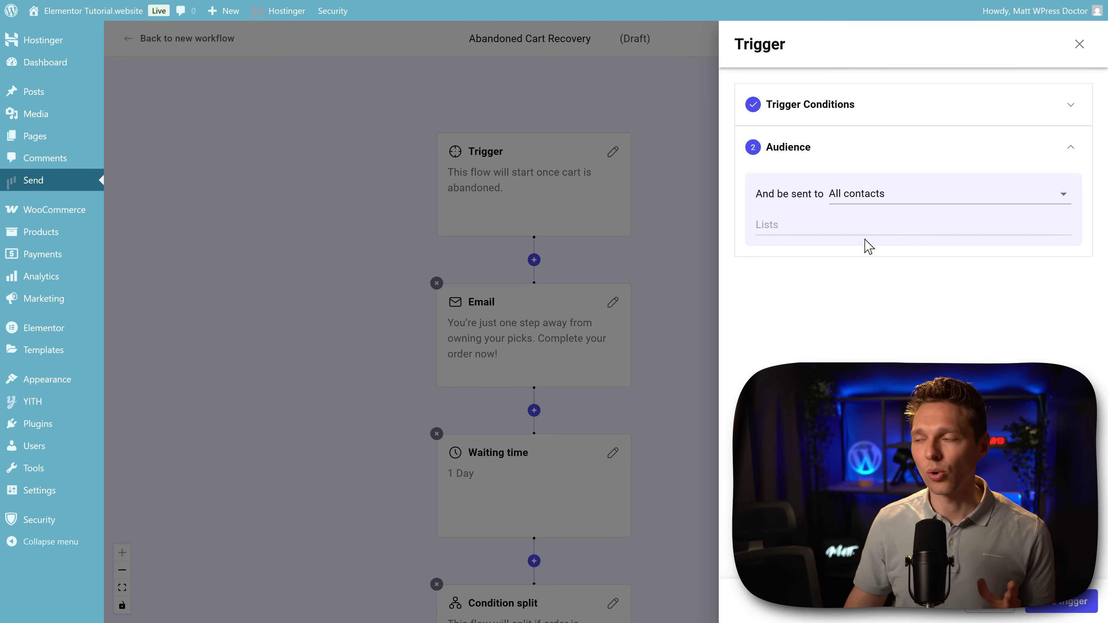
left_click(1052, 610)
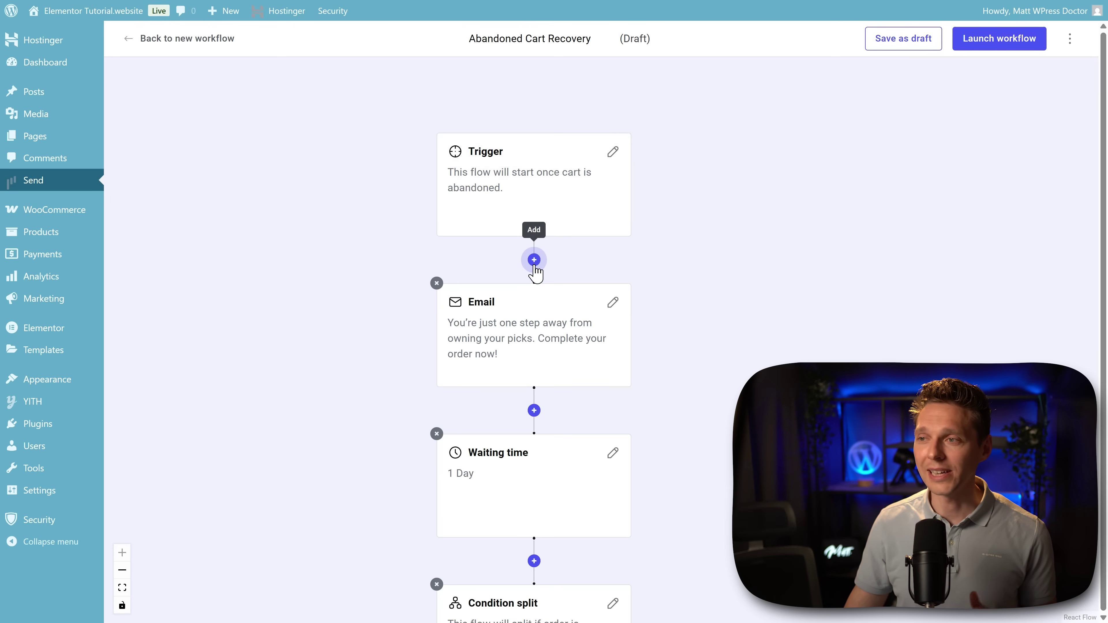
Step: Set the sender name of the first email after the trigger to "Customer support | White Diamond"
mouse_move(527, 307)
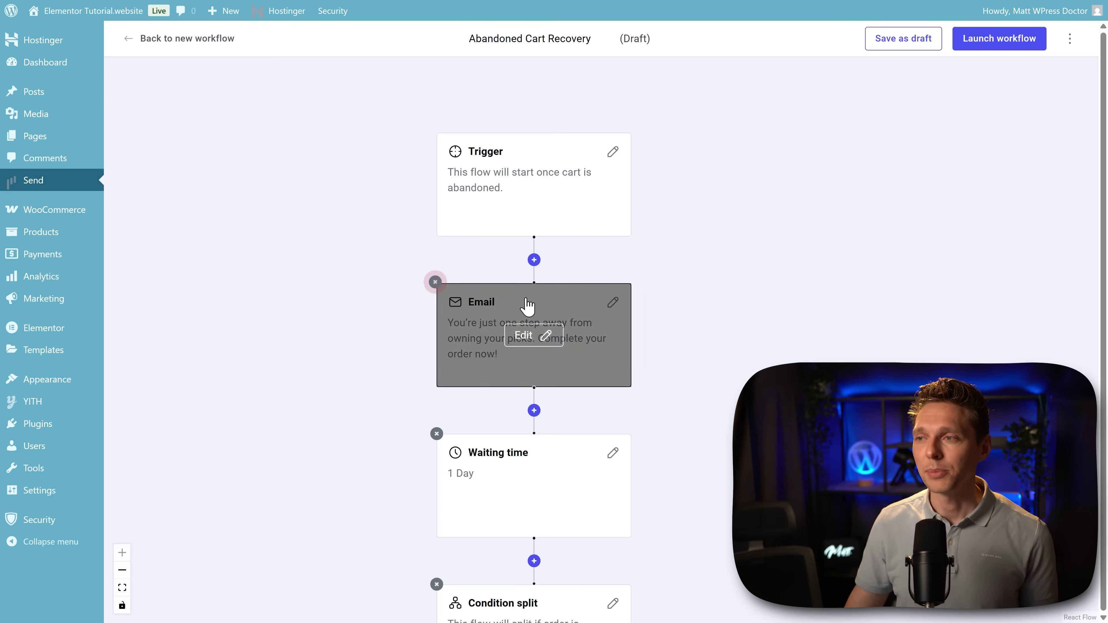
left_click(531, 342)
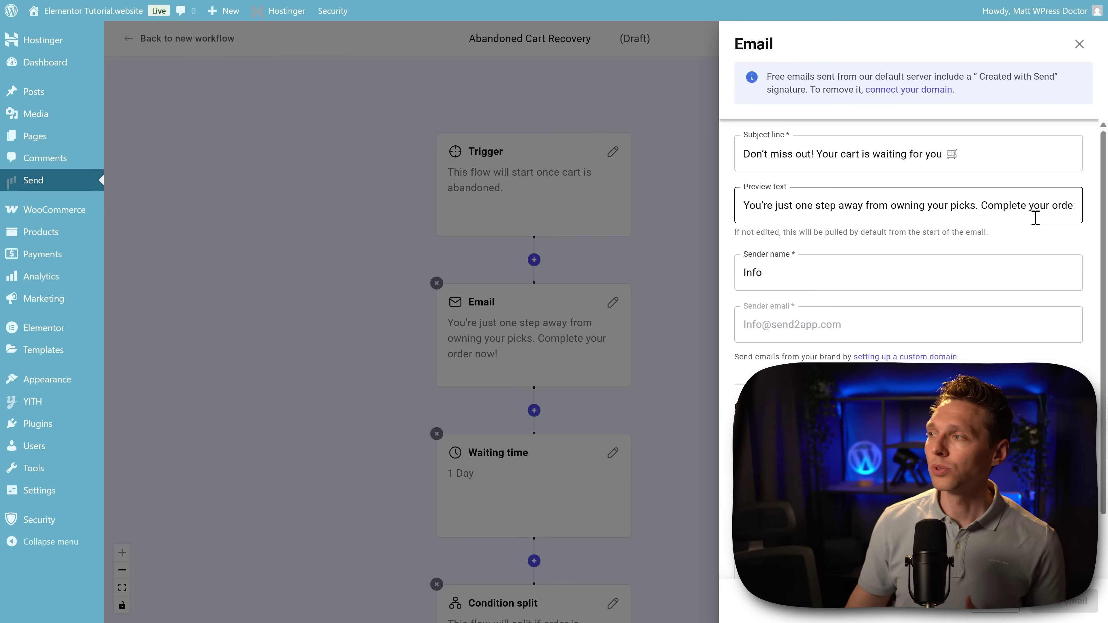
left_click(859, 257)
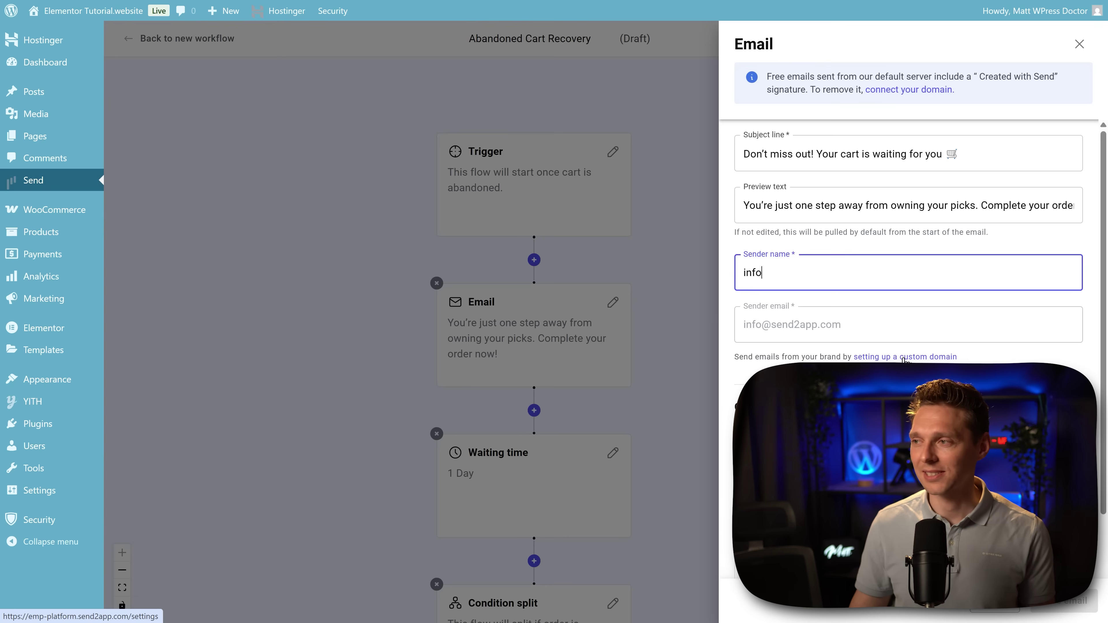
double_click(799, 280)
type("Info")
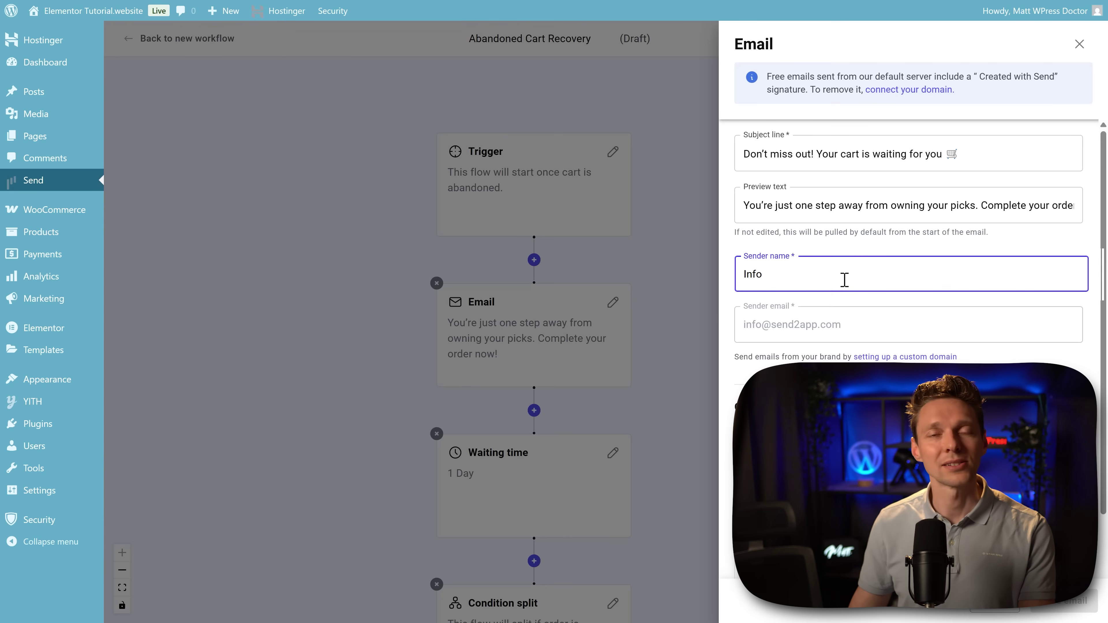
left_click_drag(765, 275, 729, 283)
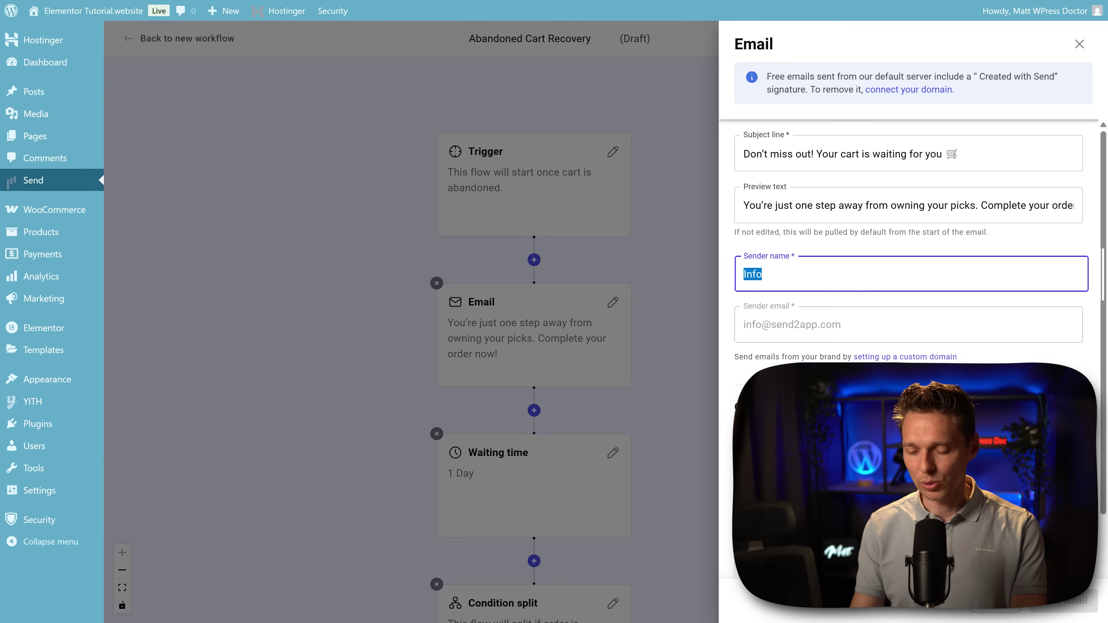
type("support | White Diamond")
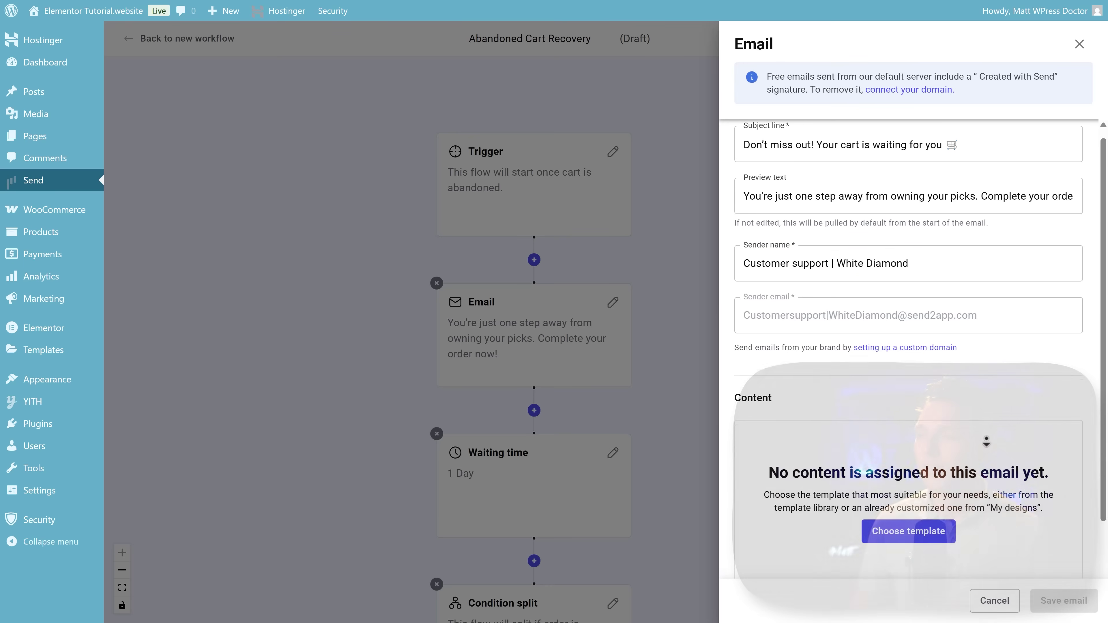
Step: Open the template gallery for the email's content and look through the available email designs
scroll(988, 442, "down", 2)
scroll(987, 441, "down", 2)
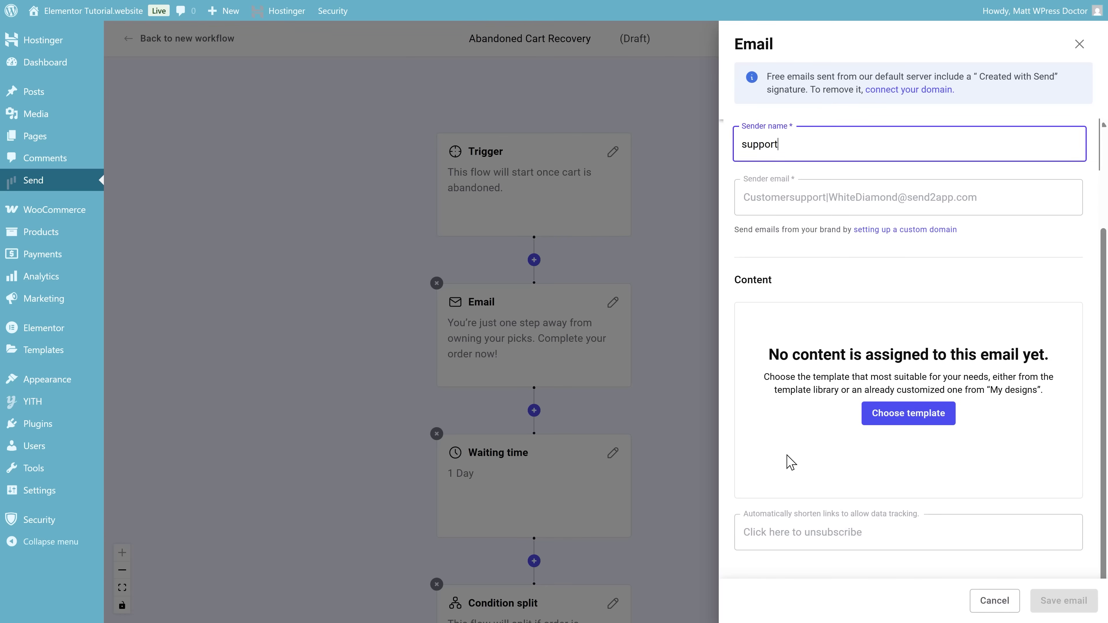
left_click(922, 418)
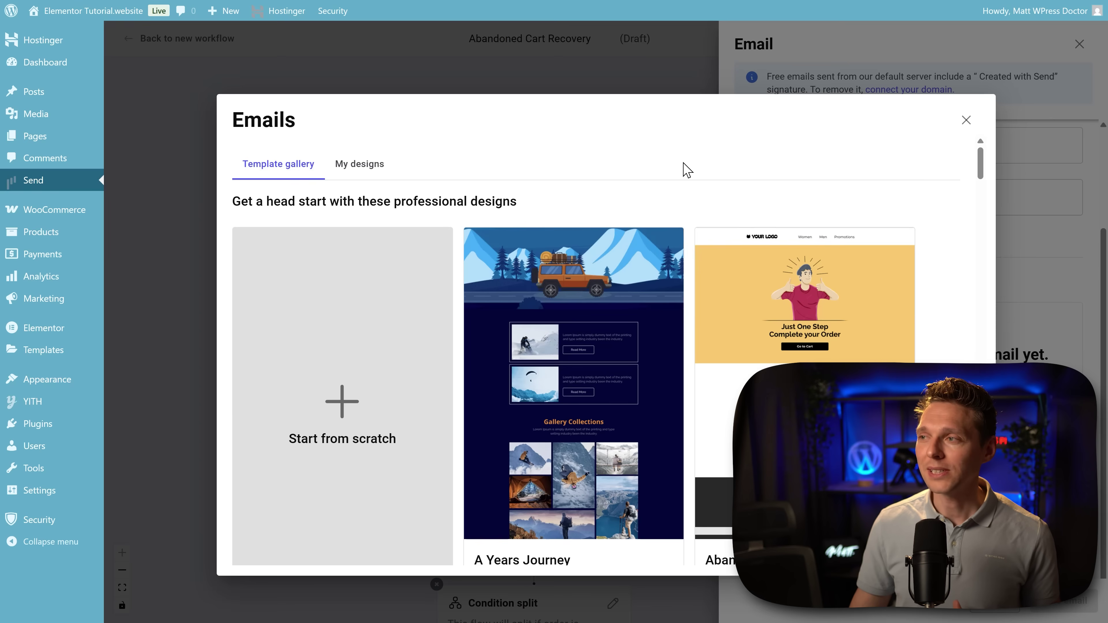
middle_click(920, 184)
scroll(921, 210, "down", 1)
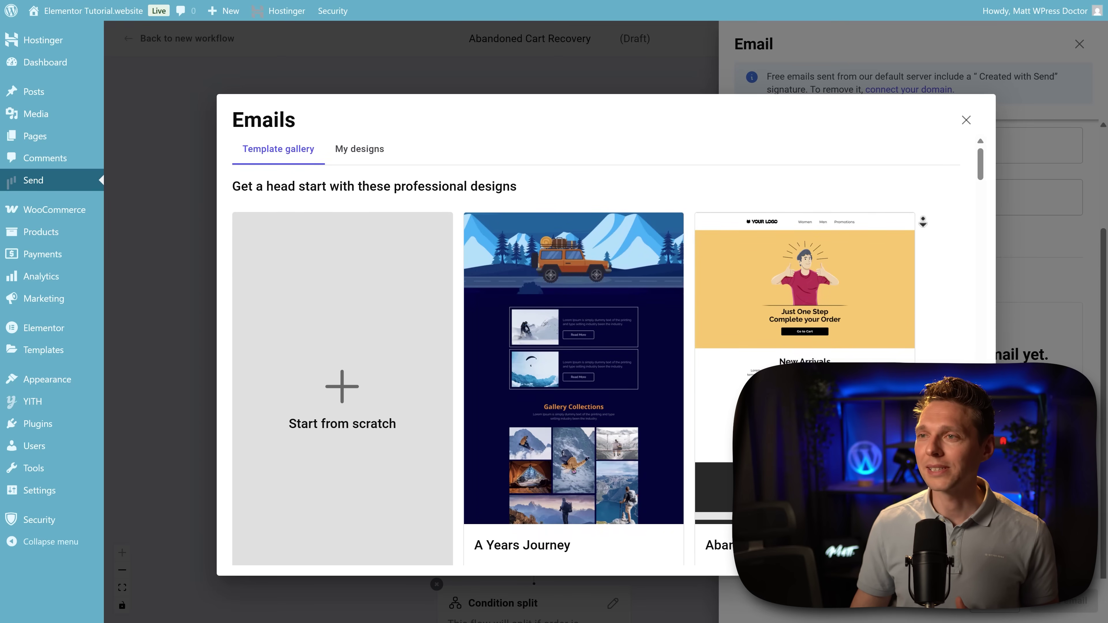
scroll(921, 226, "down", 5)
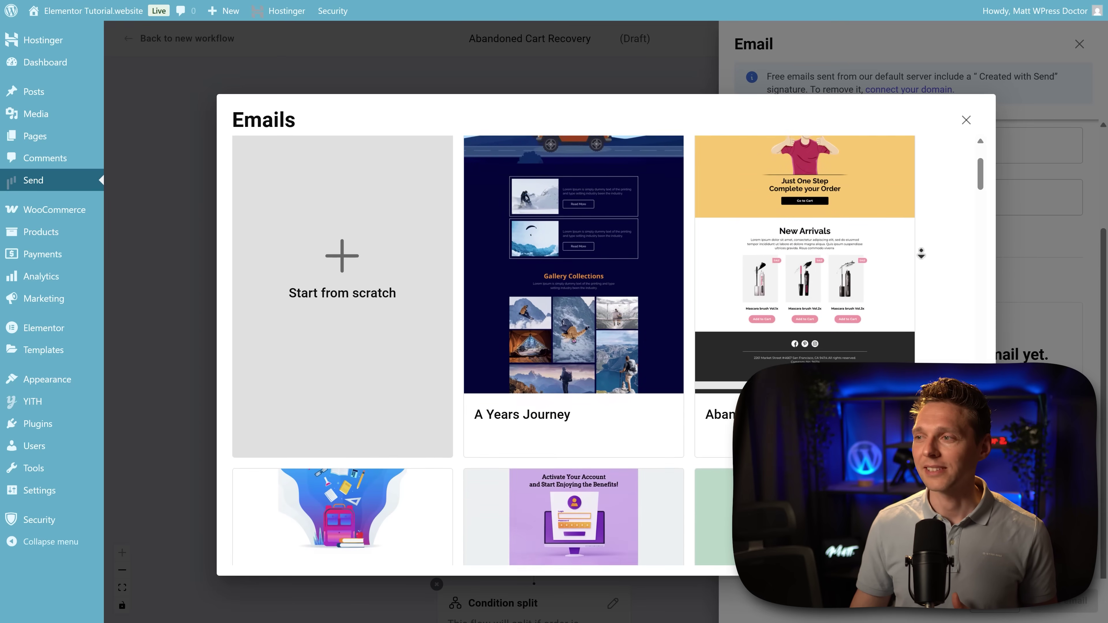
scroll(921, 253, "down", 6)
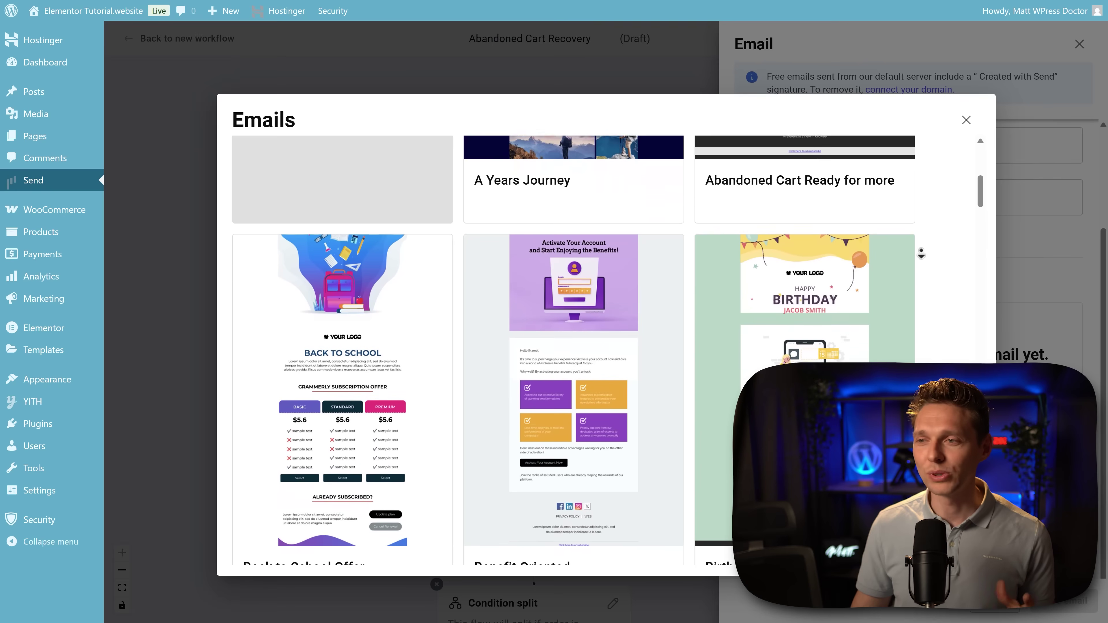
scroll(921, 253, "down", 2)
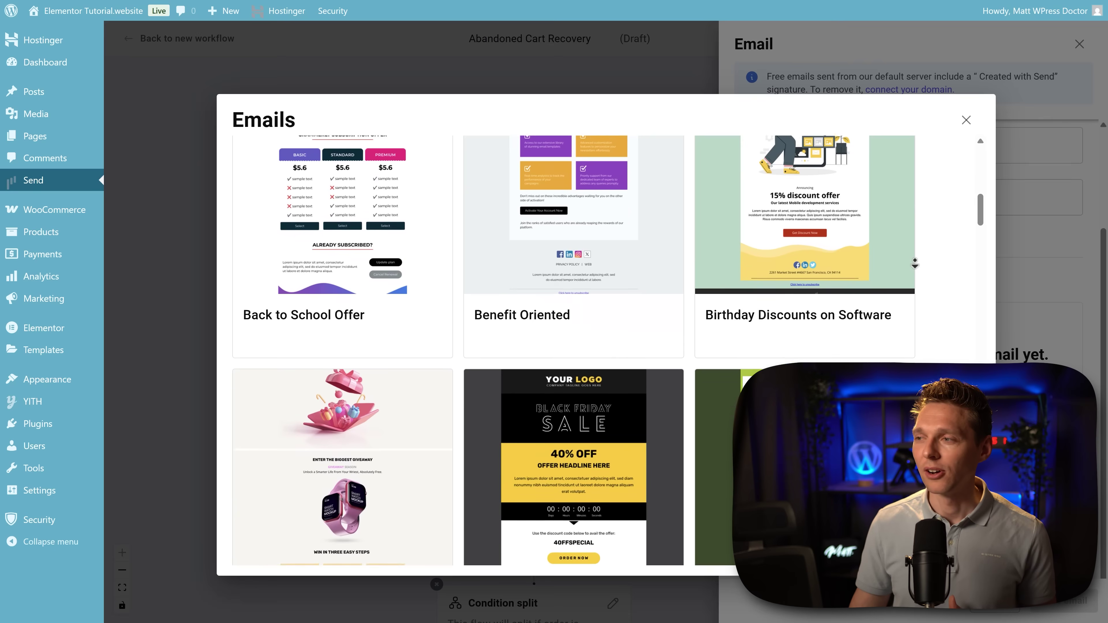
scroll(914, 264, "down", 5)
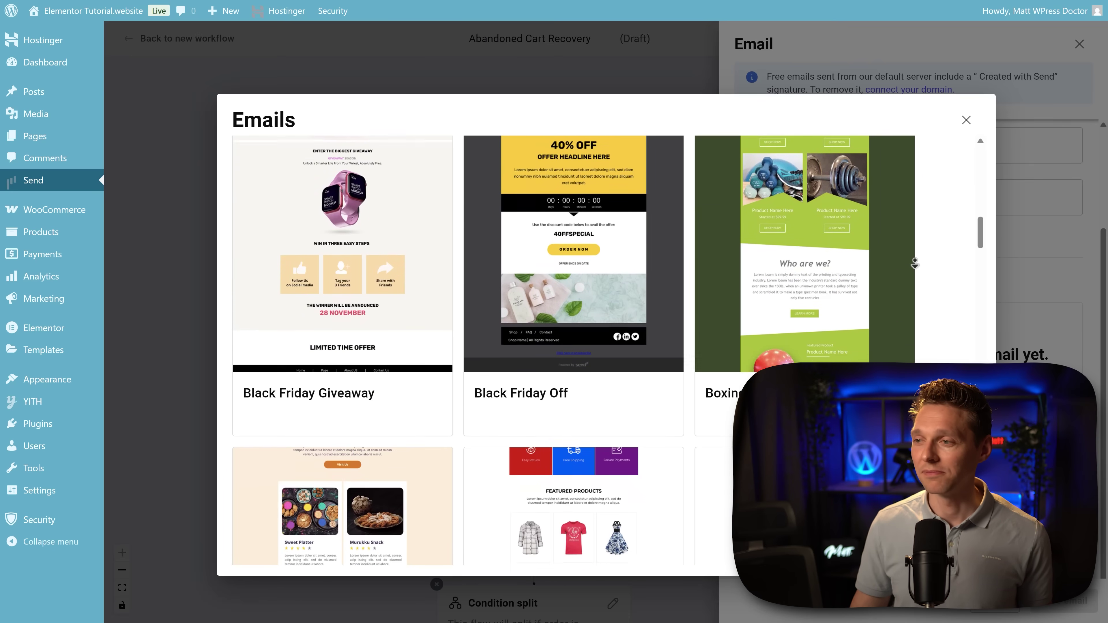
scroll(915, 263, "down", 7)
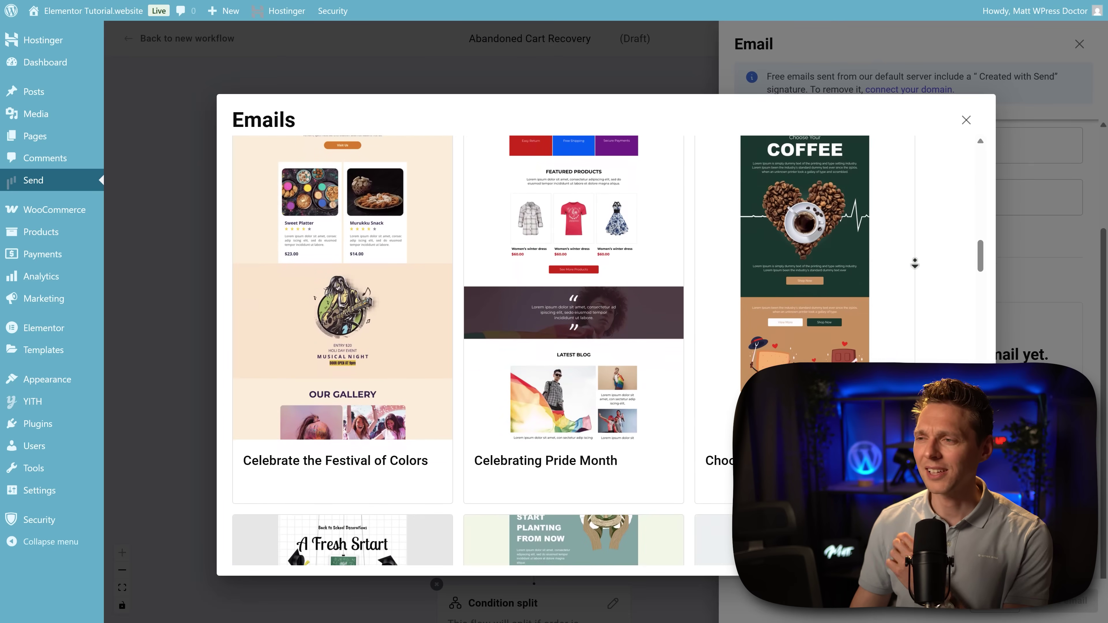
scroll(915, 263, "down", 7)
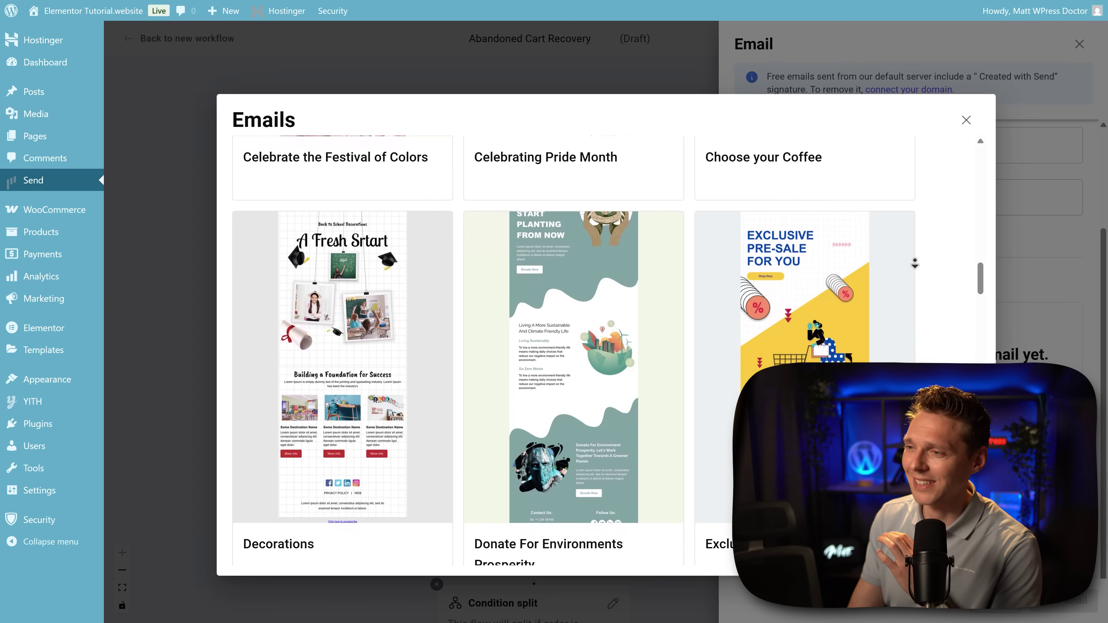
scroll(914, 263, "down", 2)
scroll(914, 263, "down", 5)
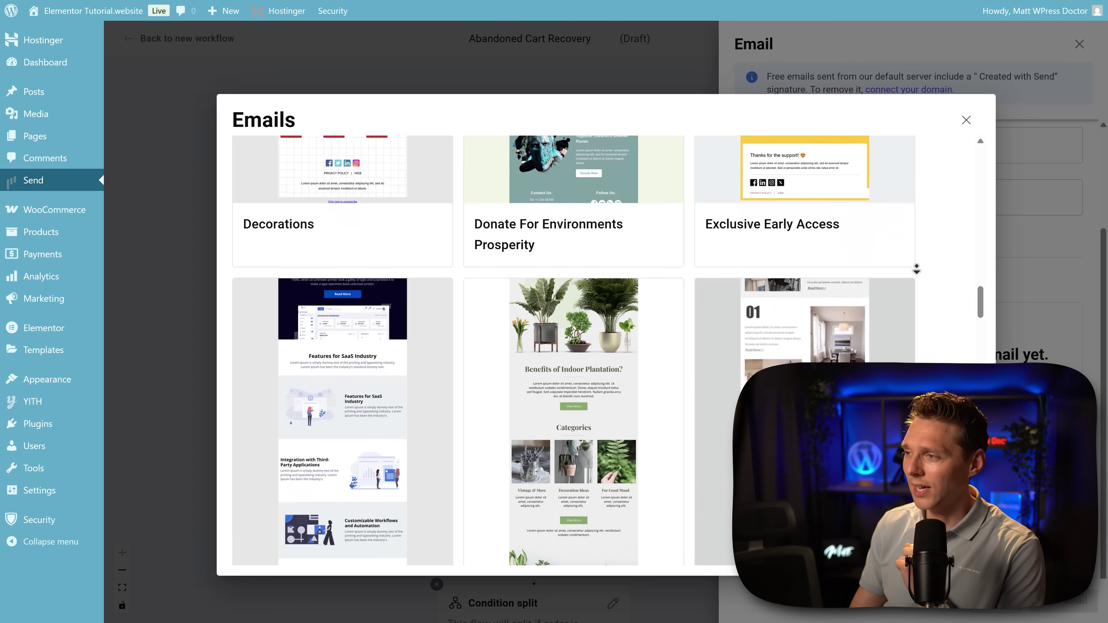
scroll(916, 278, "down", 12)
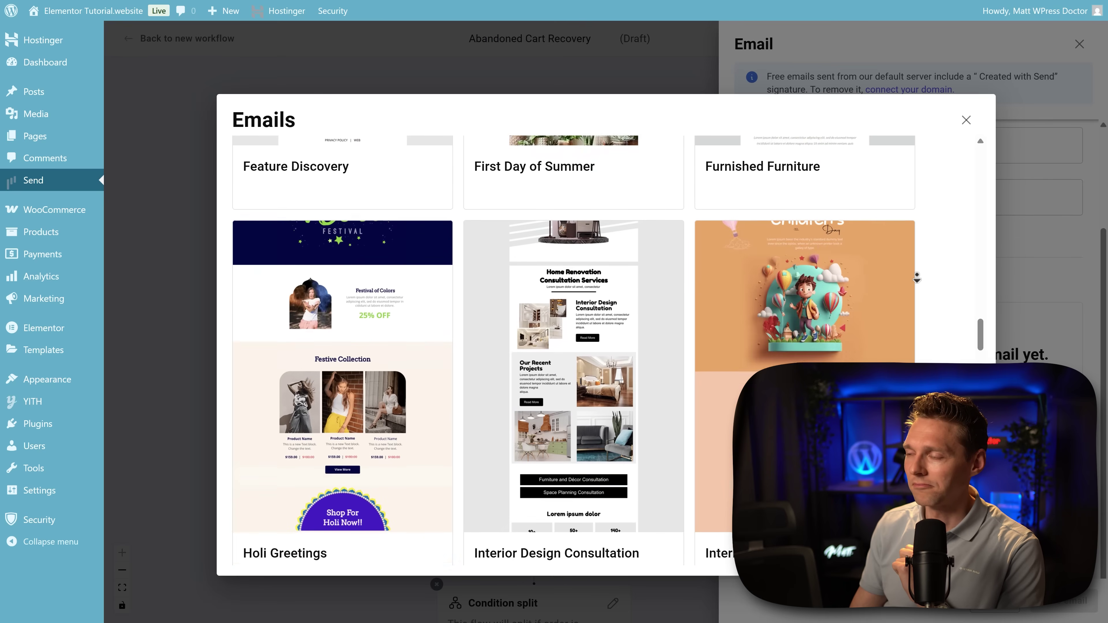
scroll(924, 283, "down", 16)
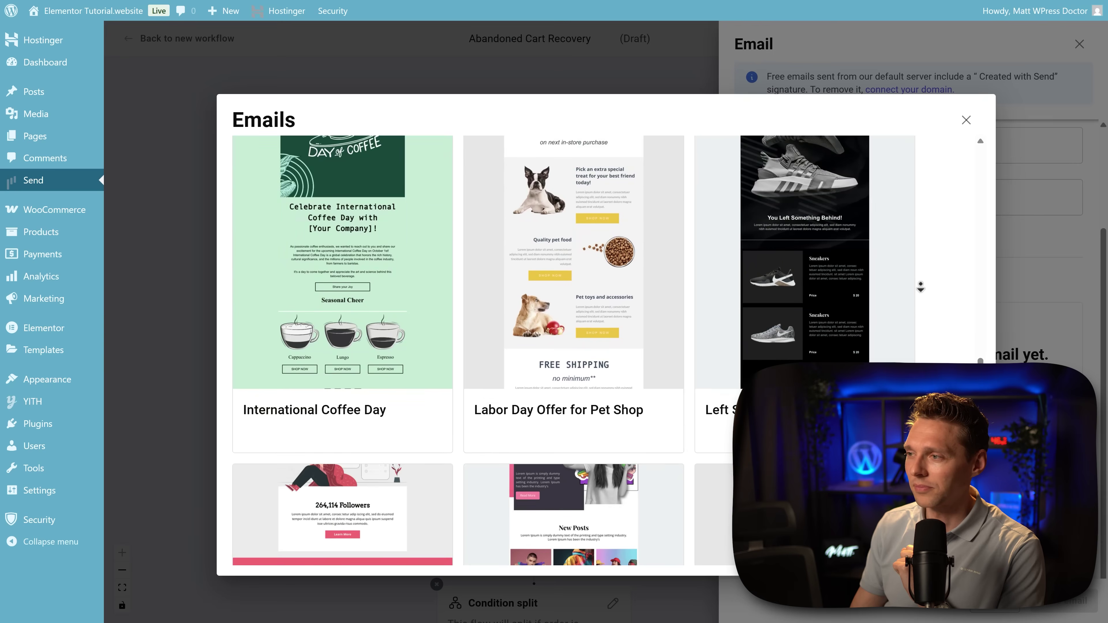
scroll(924, 308, "down", 14)
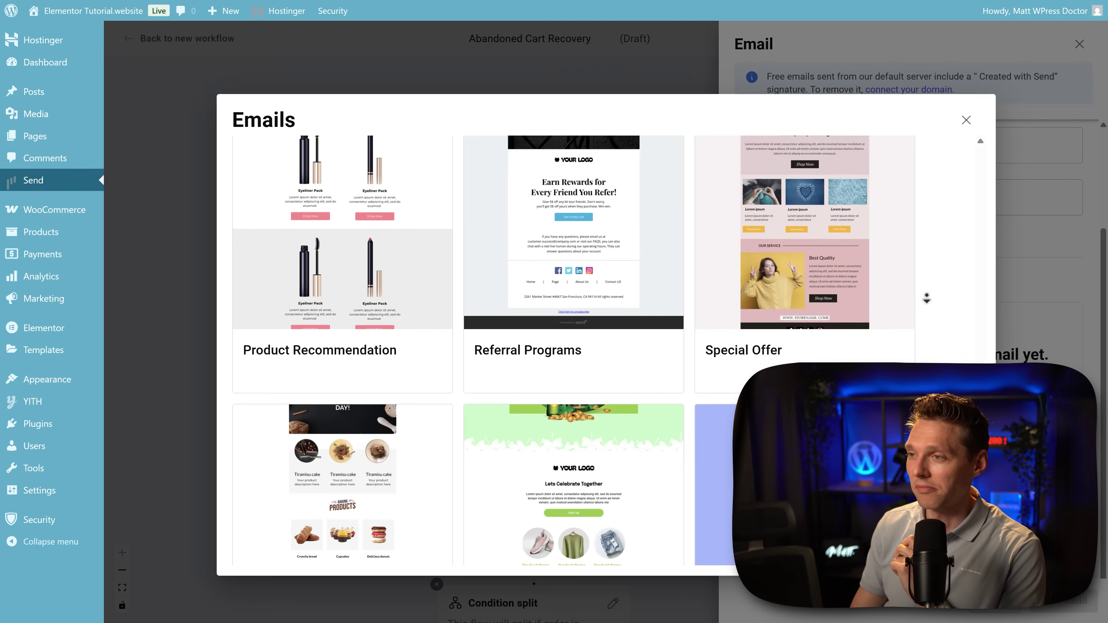
scroll(950, 293, "down", 13)
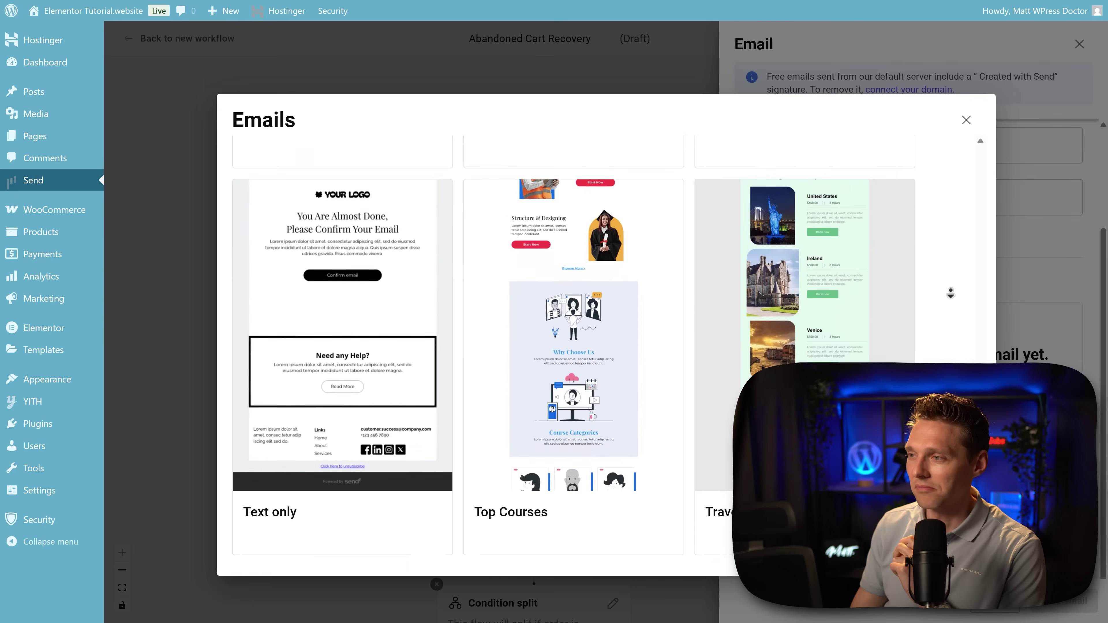
scroll(950, 293, "down", 6)
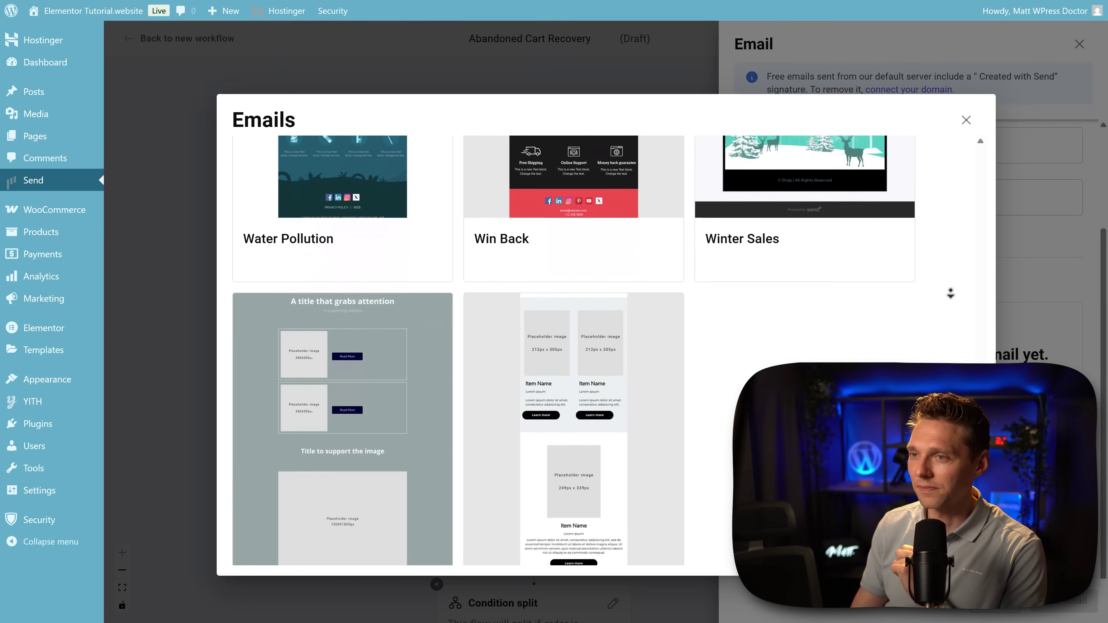
scroll(813, 162, "up", 20)
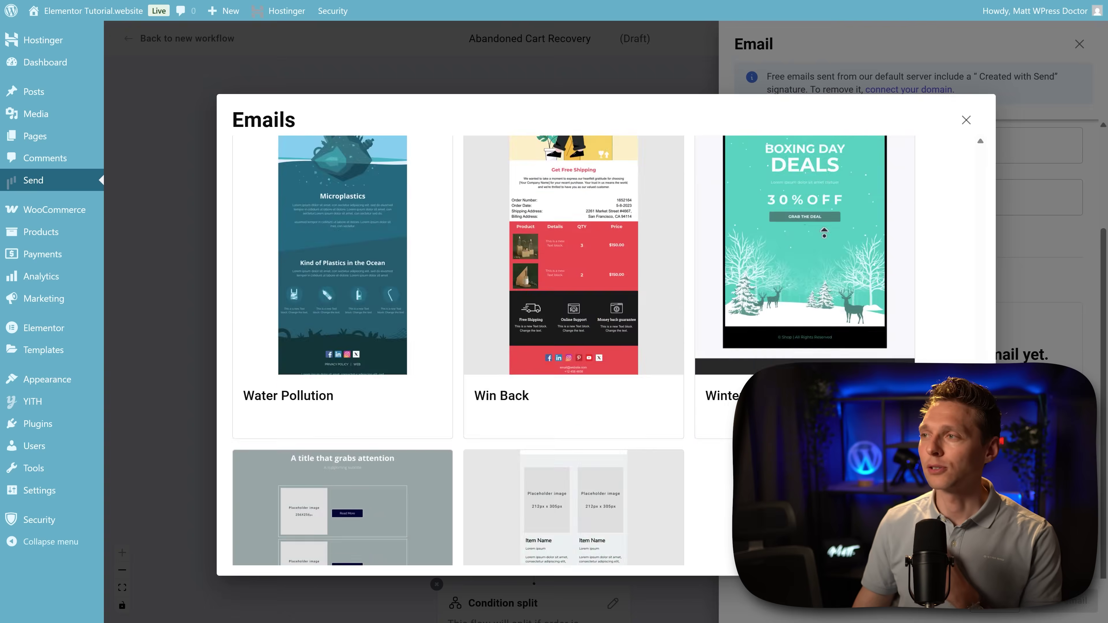
scroll(813, 162, "up", 10)
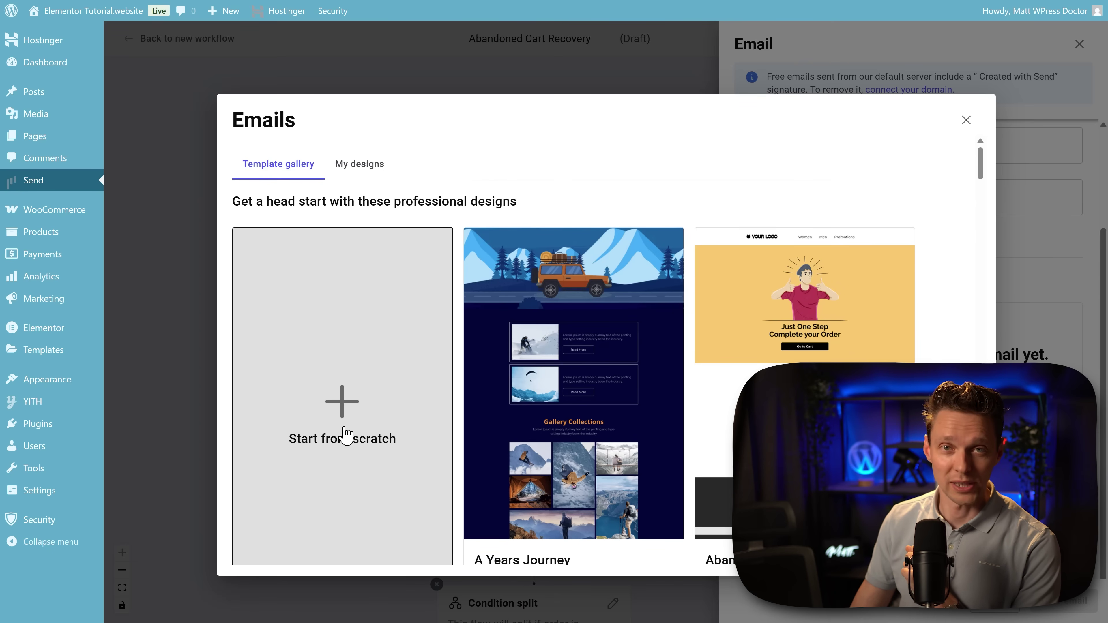
Step: Start a new email design from scratch and name it "Cart abandoned"
left_click(347, 435)
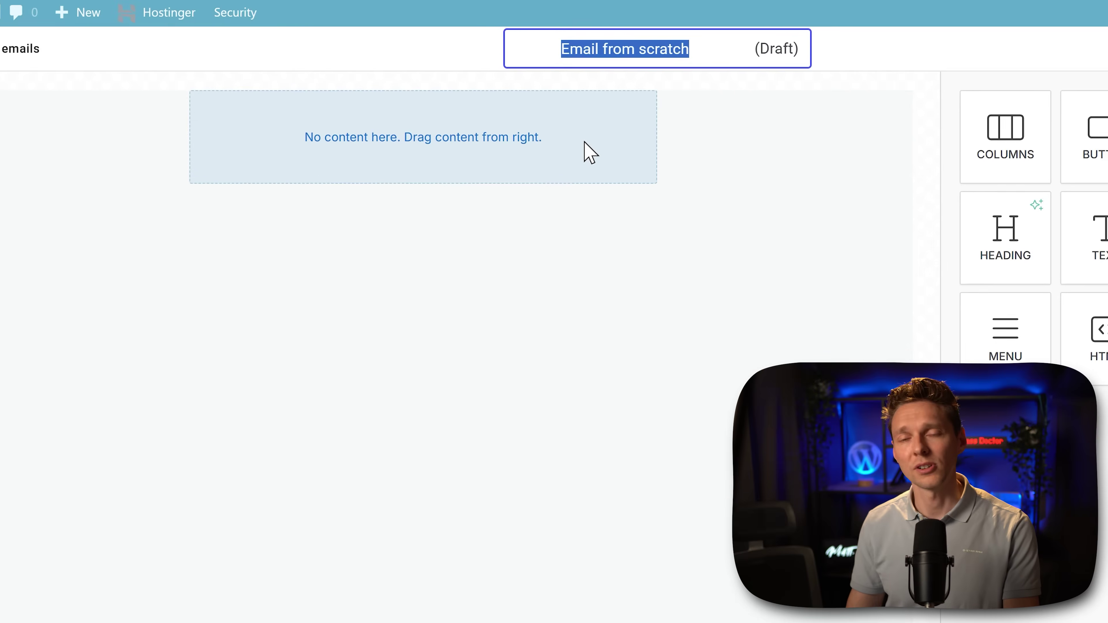
type("Cart abandoned")
left_click(733, 135)
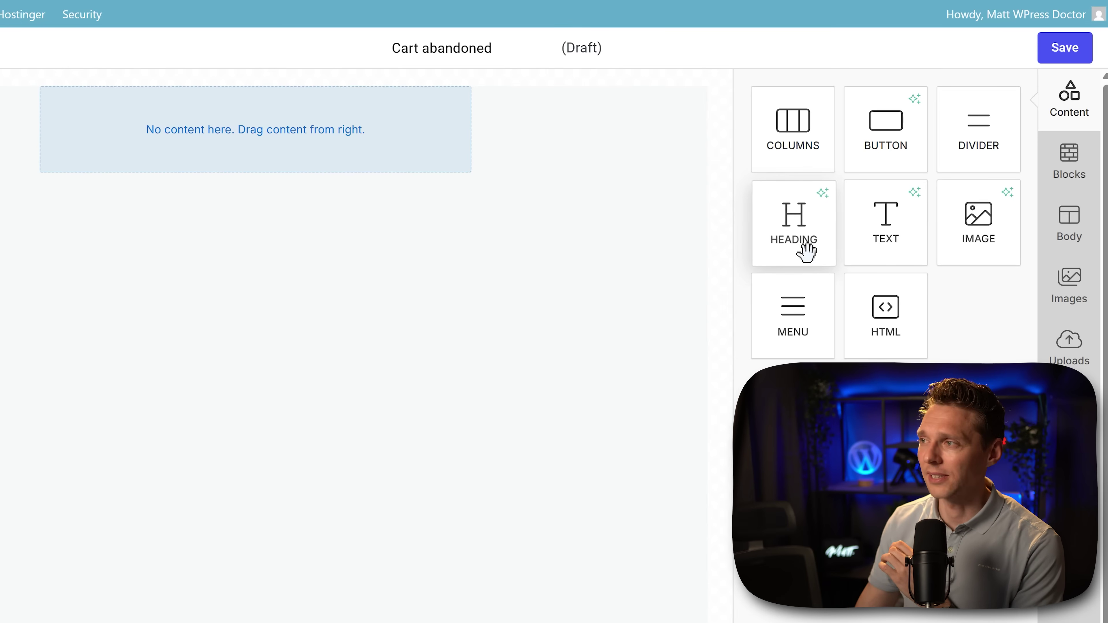
Step: Add a Heading block to the empty content area and select its placeholder text
left_click_drag(804, 250, 302, 171)
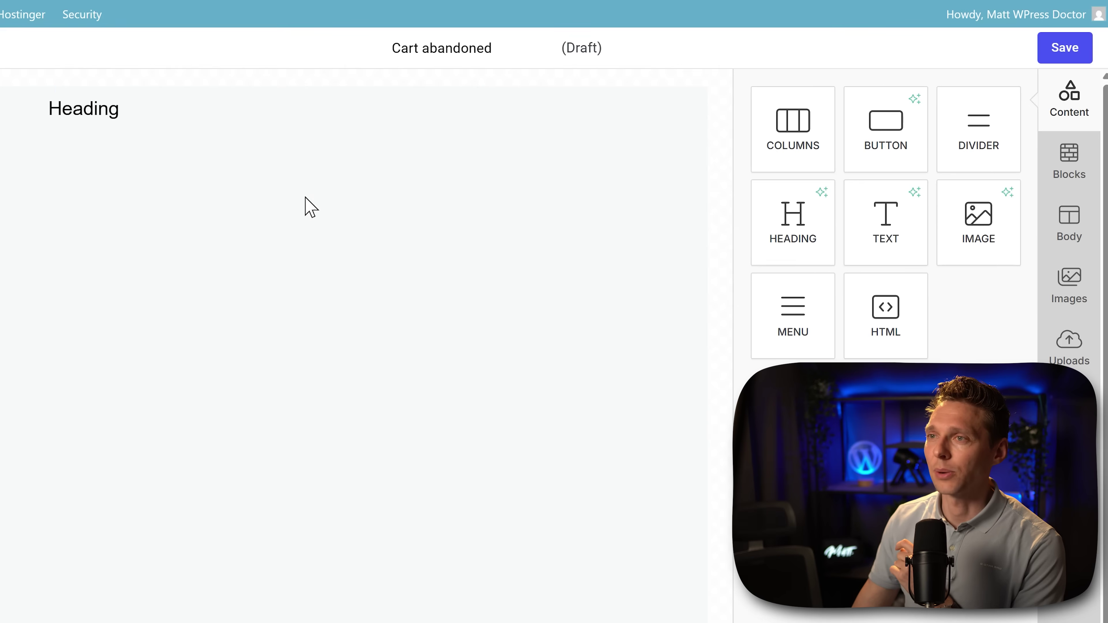
left_click(125, 117)
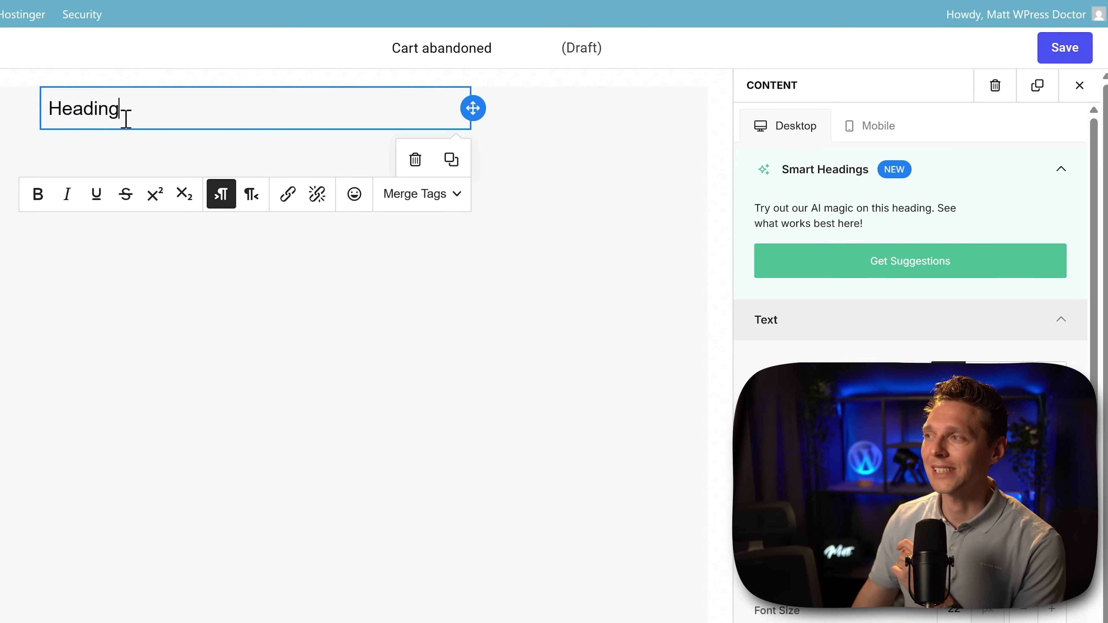
double_click(86, 108)
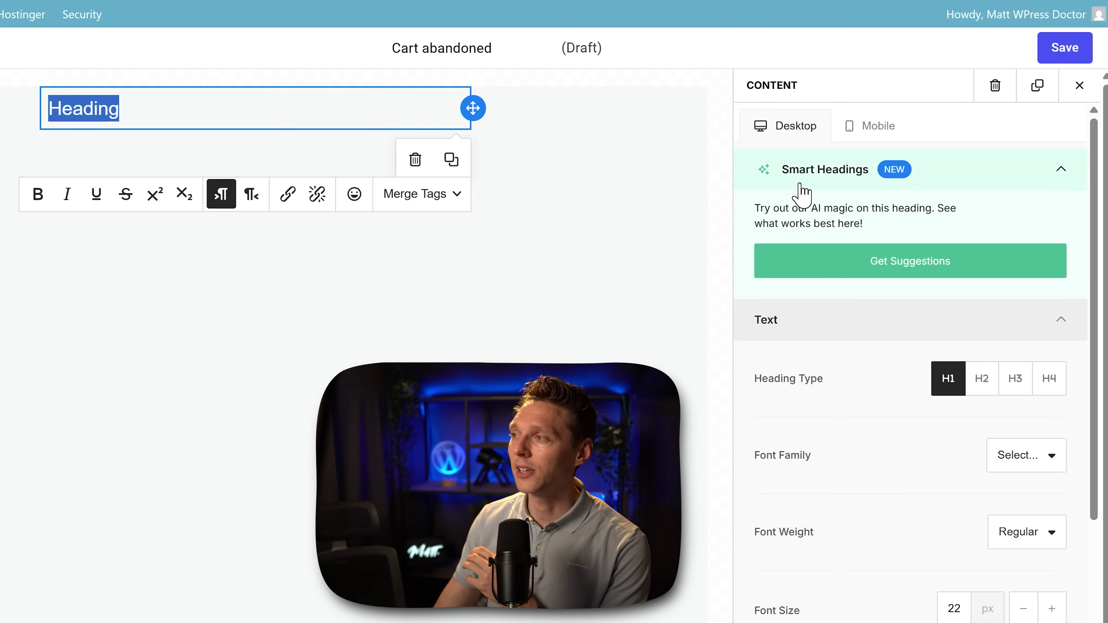
Step: Generate Smart Headings suggestions from the prompt "A email title for abandoned carts" and apply "Your Cart is Waiting for You"
left_click(917, 264)
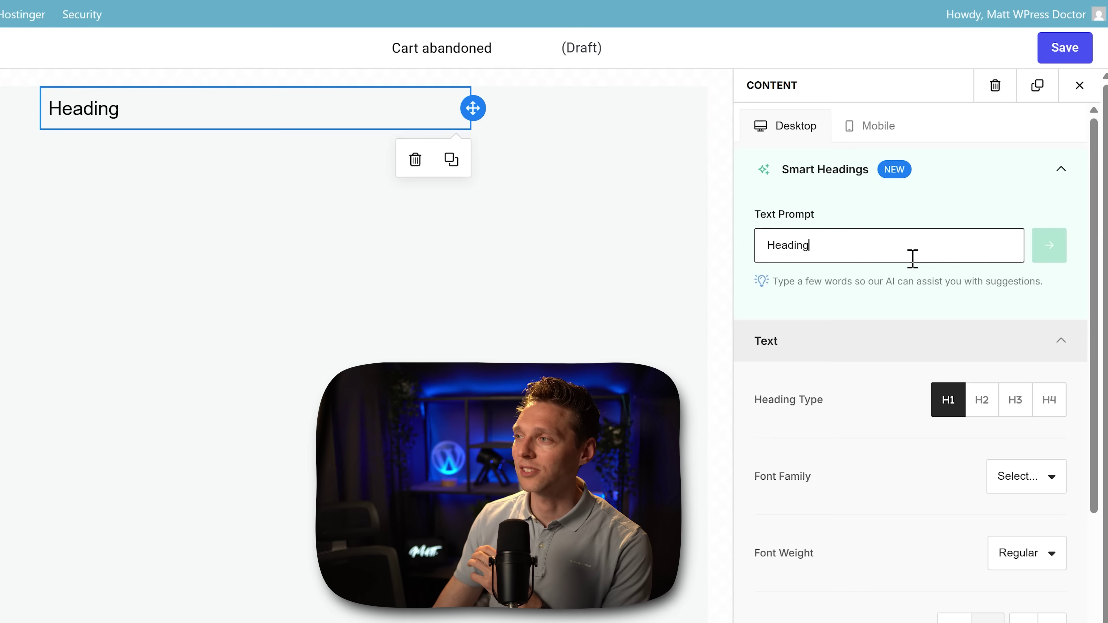
left_click_drag(910, 258, 757, 260)
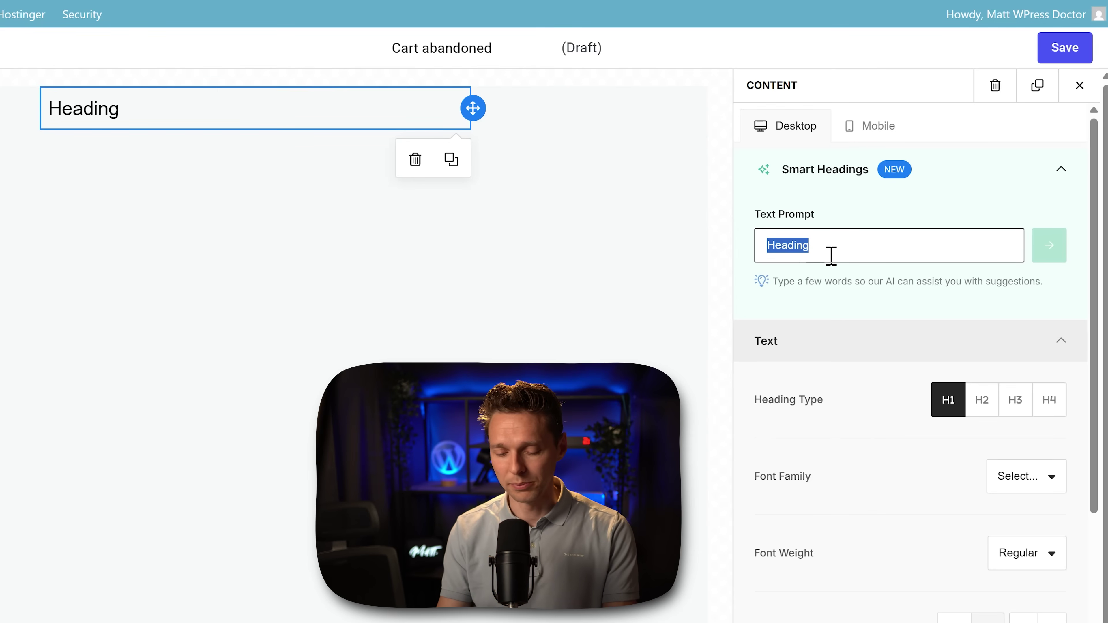
key("BackSpace")
type("A email title for abandoned")
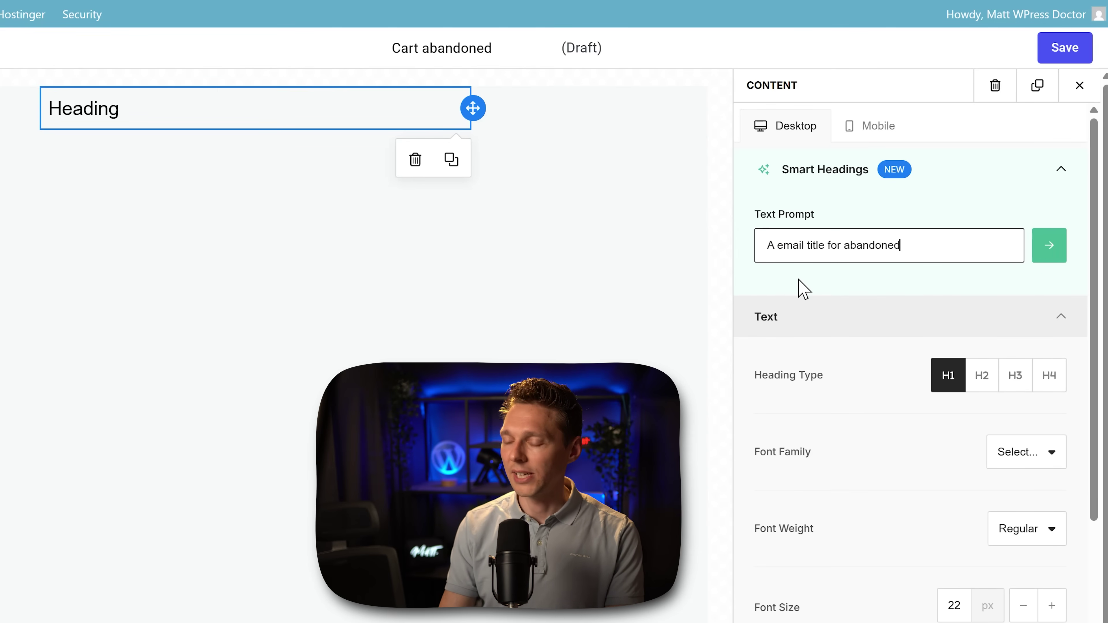
type(" carts")
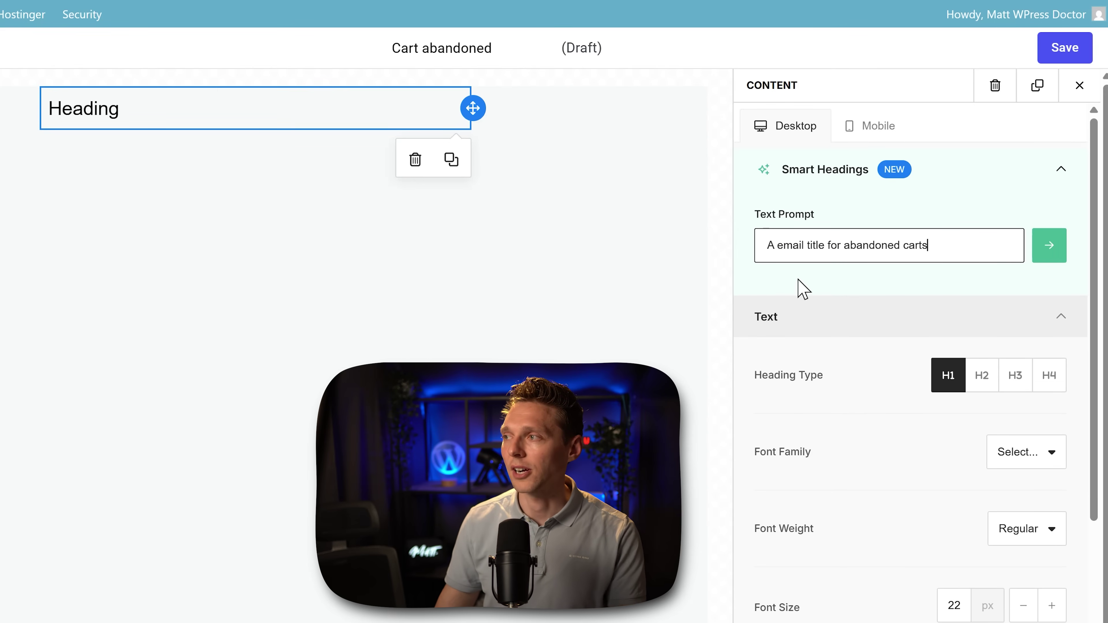
left_click(1038, 258)
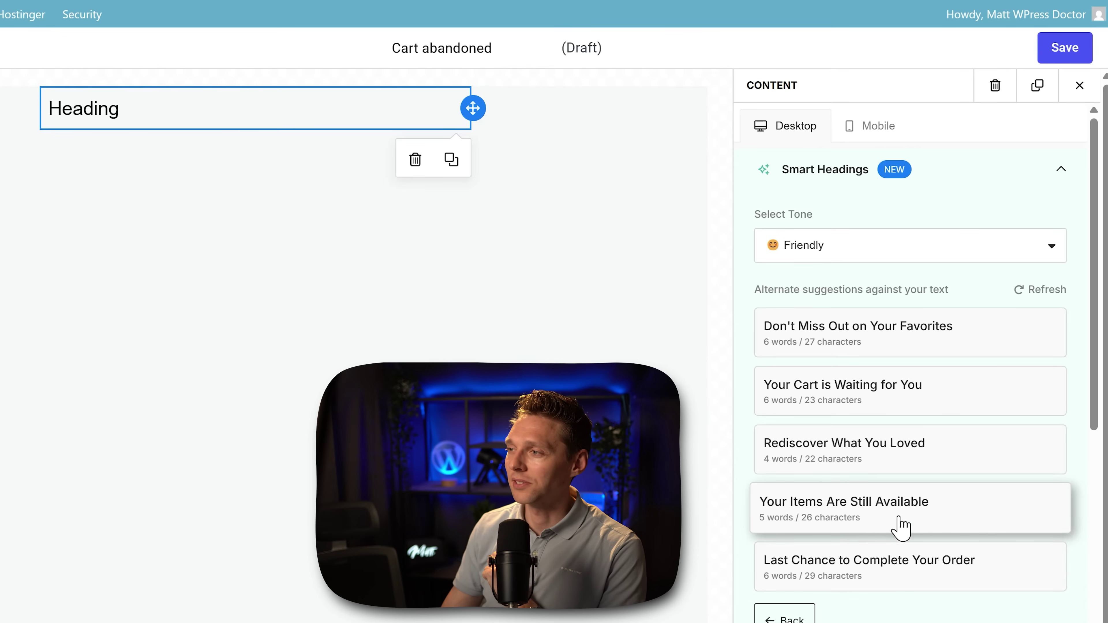
left_click(871, 402)
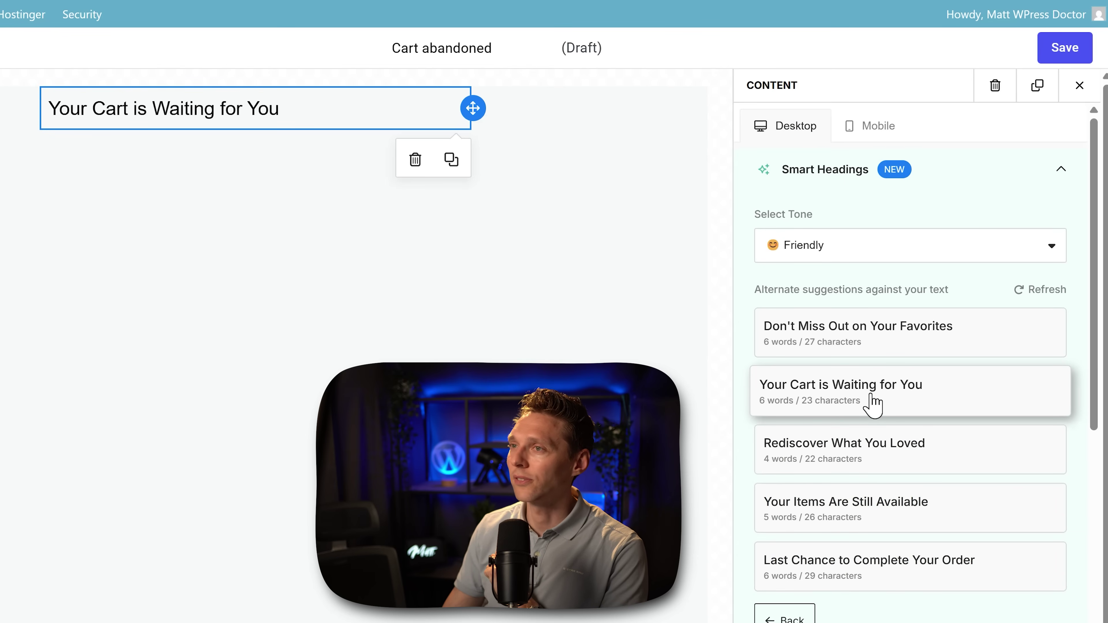
Step: Check the heading's mobile version and personalise its text to "Your Cart is Waiting for you {{first_name}} !" with the First Name merge tag
left_click(885, 130)
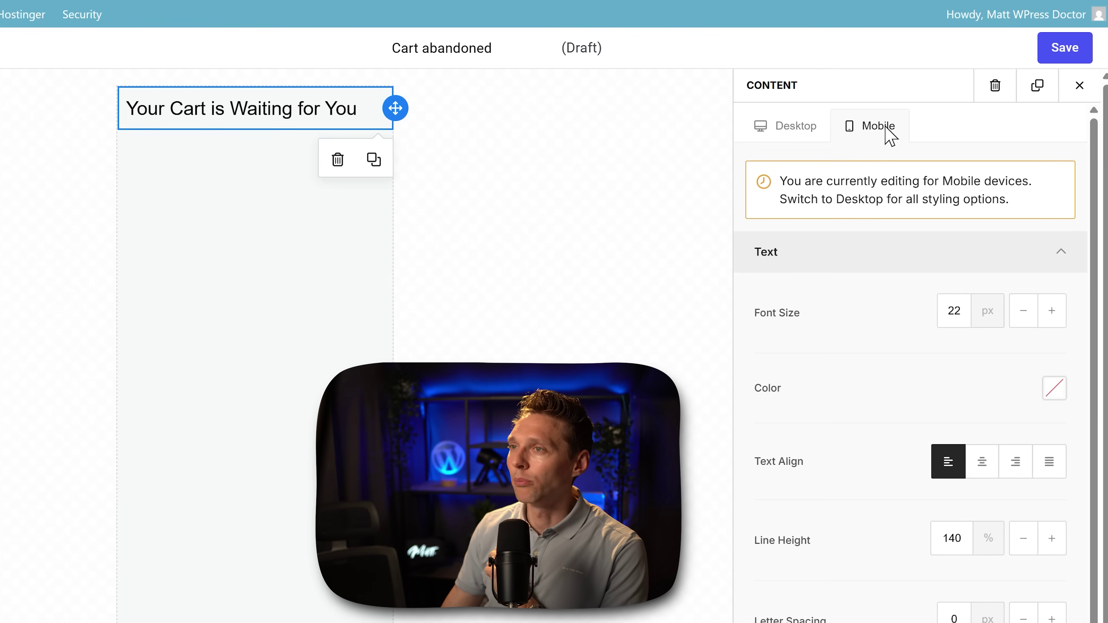
left_click(787, 139)
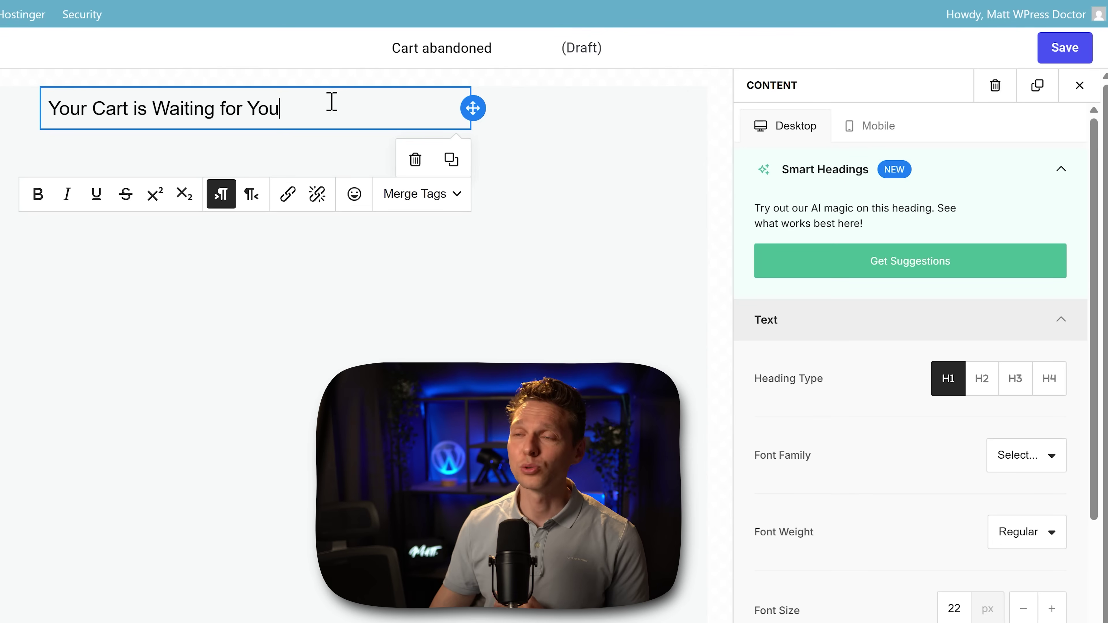
left_click(425, 197)
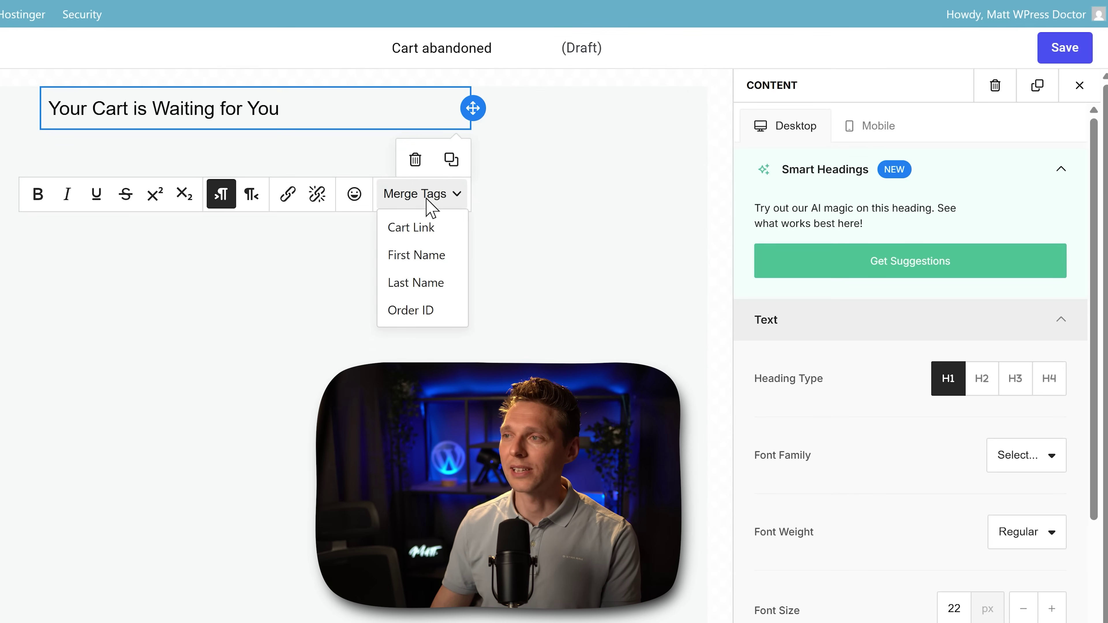
left_click(426, 256)
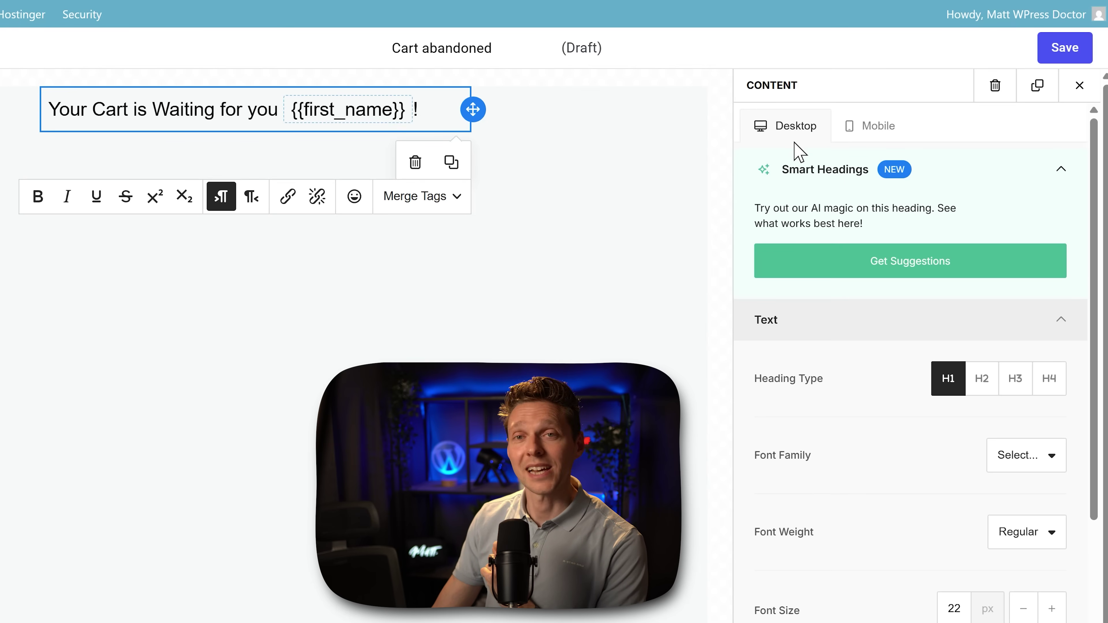
left_click(1079, 86)
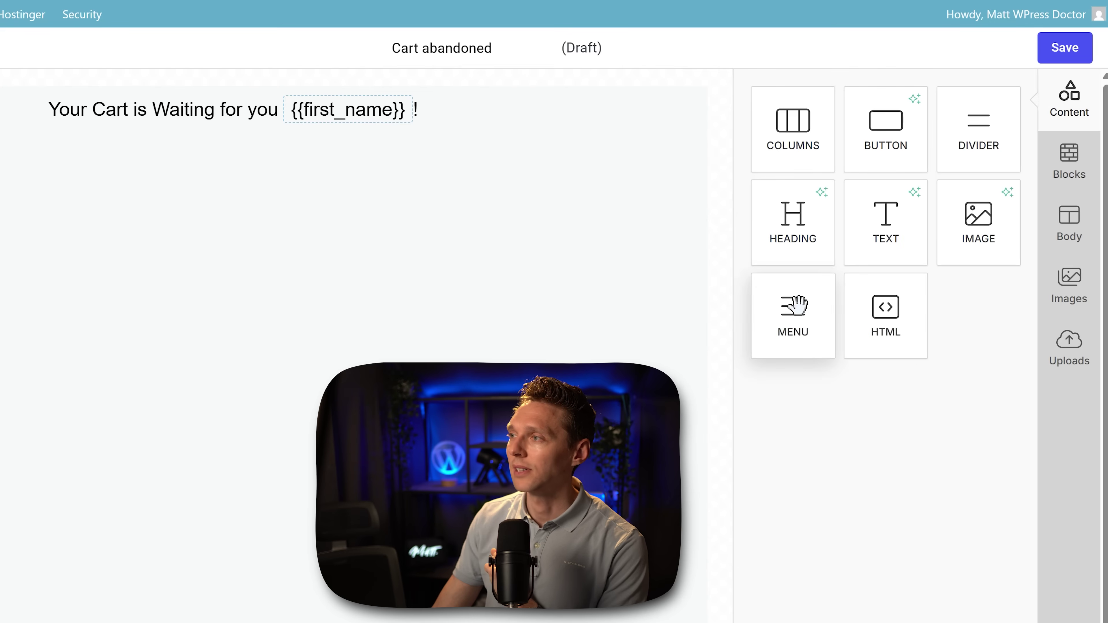
Step: Add a Text block under the heading and replace its placeholder with a message about products selling out fast and carts not being saved for eternity
left_click_drag(869, 264, 180, 148)
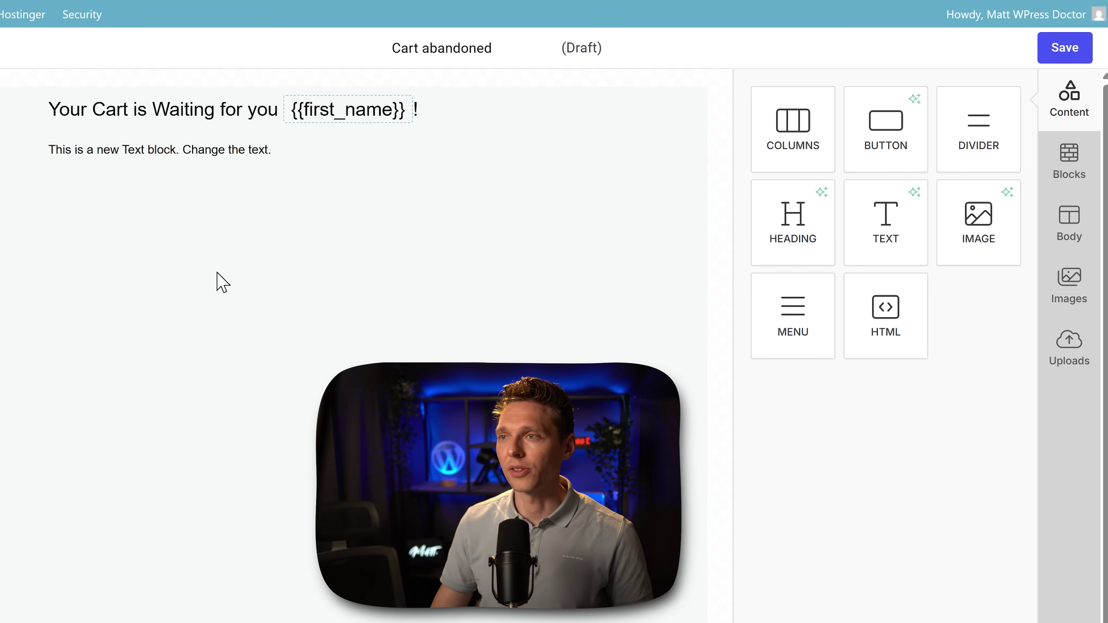
triple_click(315, 147)
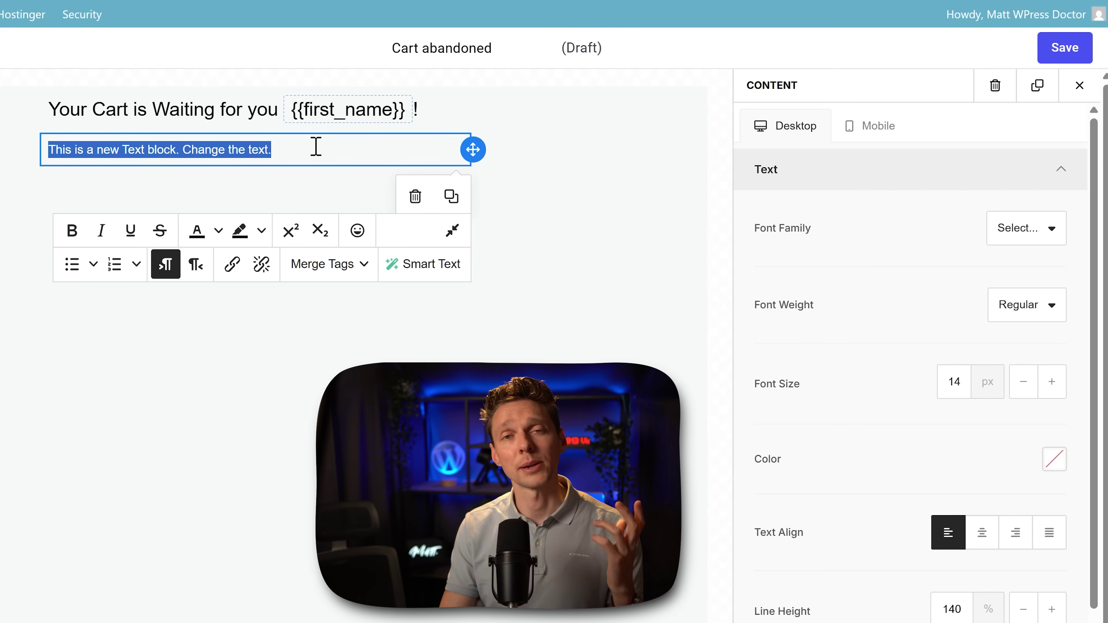
key("BackSpace")
type("Our products sell out really fast. If they are in your cart, it does not mean that the items in your cart will be saved for eternity! This might be your last change to see those amazing clothing and let them be delivered to you ASAP.")
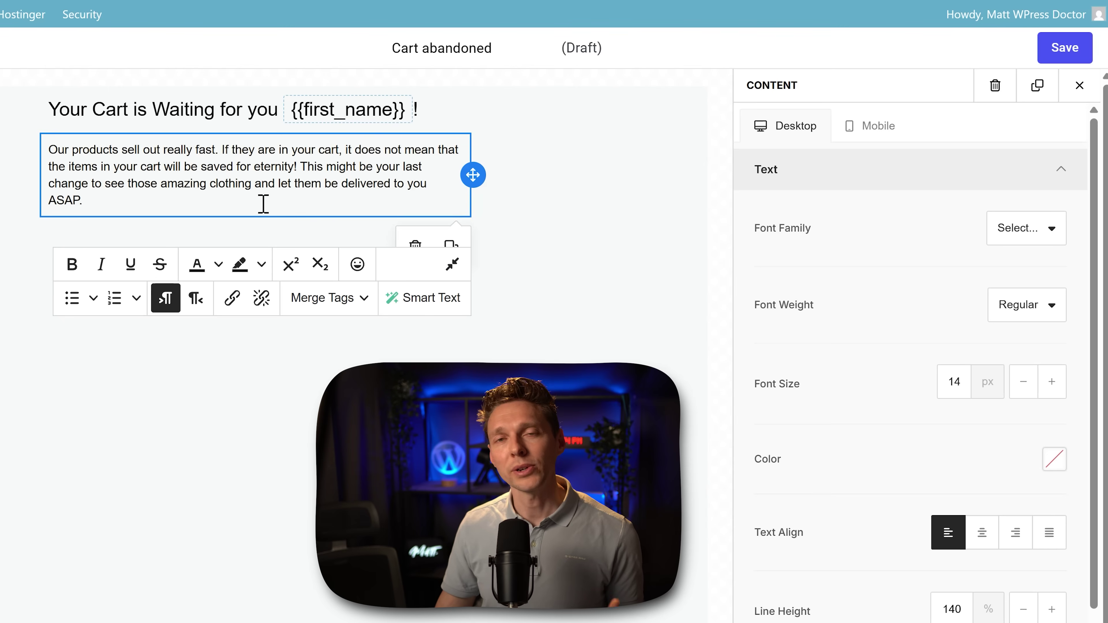
Step: Rewrite the paragraph with Smart Text's Expand Text option and deselect the block
left_click(430, 301)
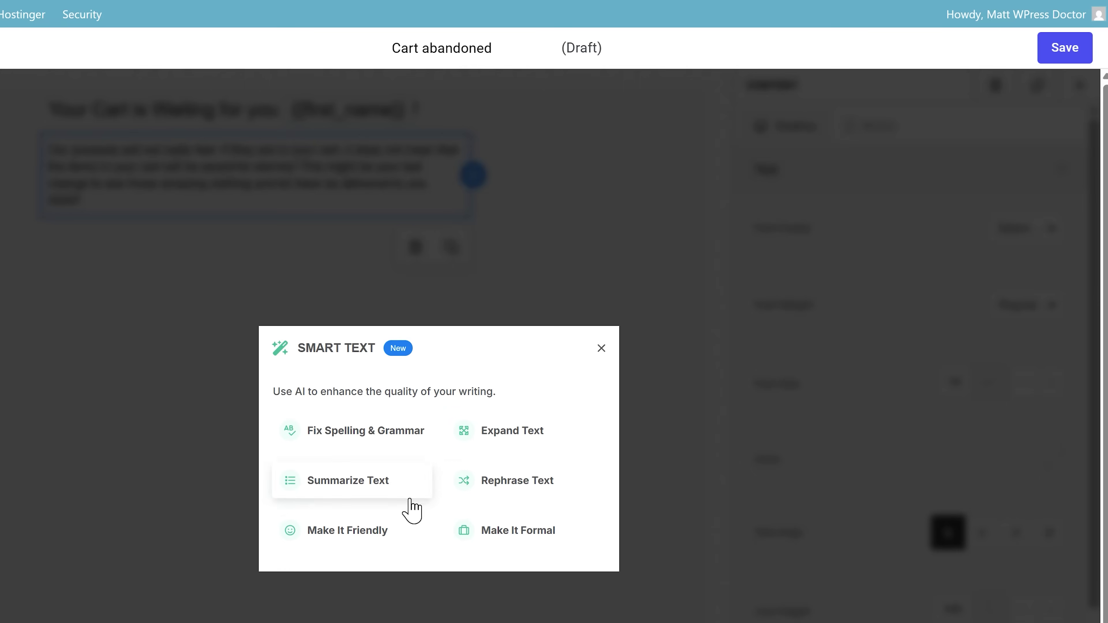
left_click(524, 449)
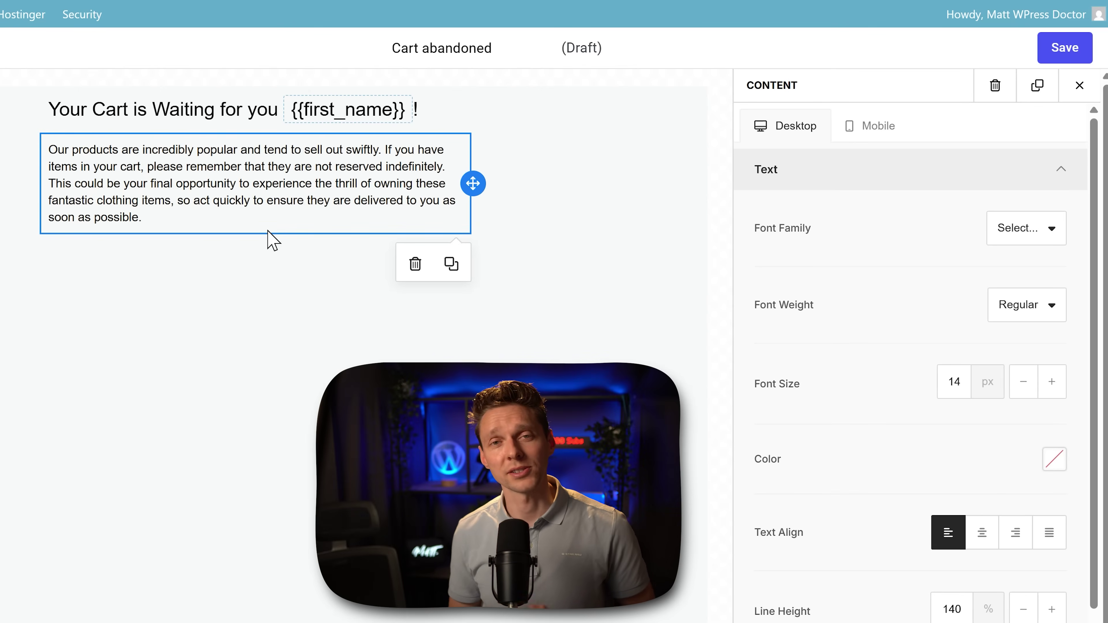
left_click(310, 319)
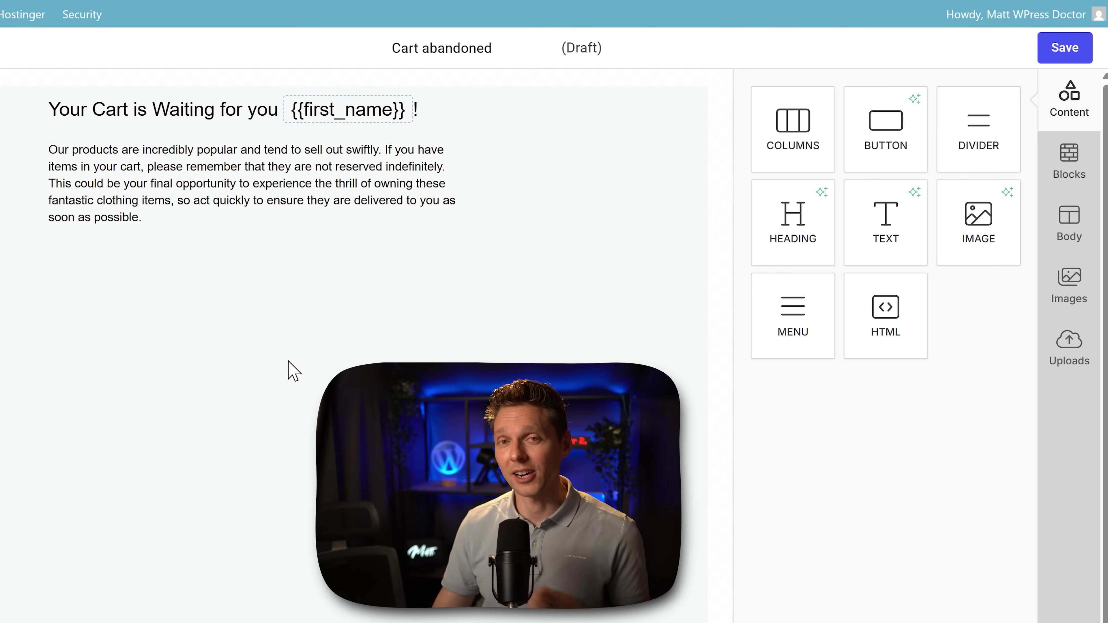
Step: Try to add the ready-made products block to the email and undo its insertion
left_click(1067, 172)
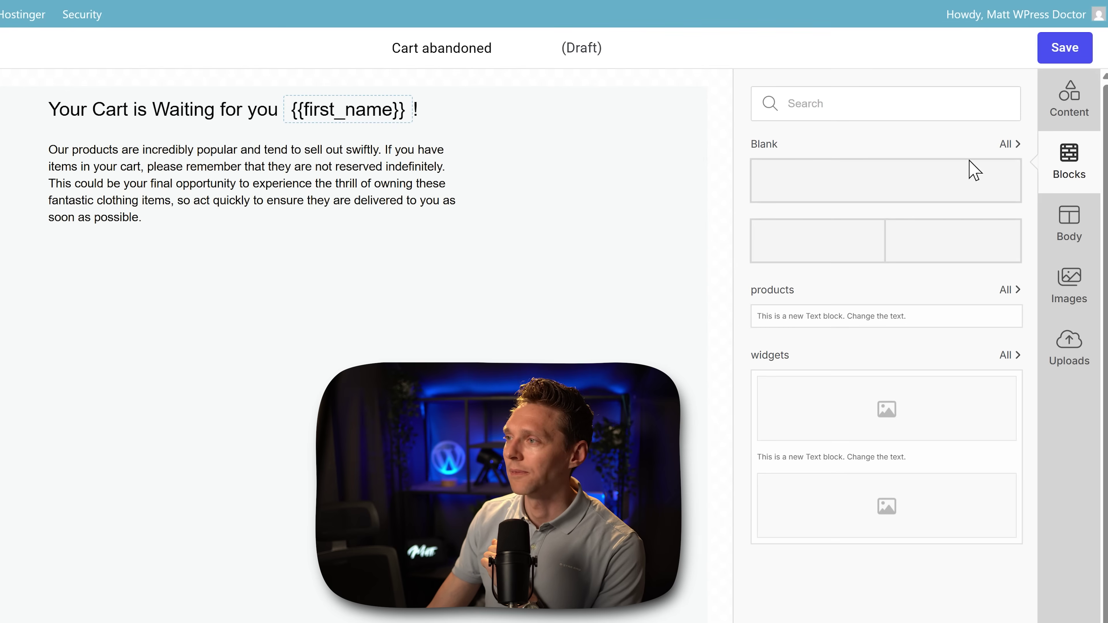
left_click(1005, 292)
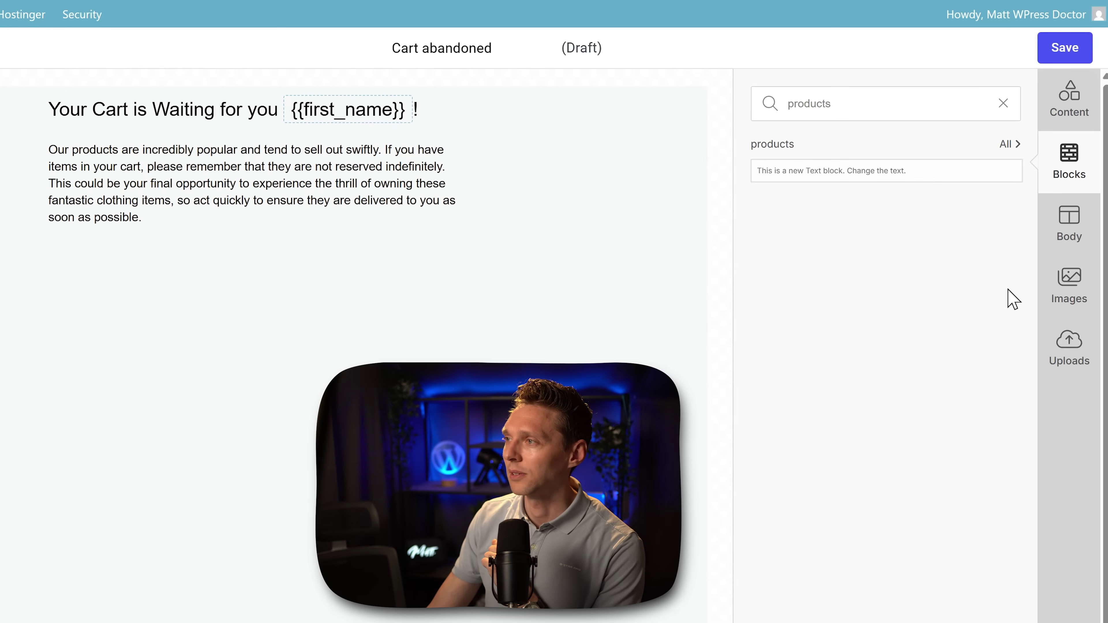
left_click_drag(781, 169, 205, 367)
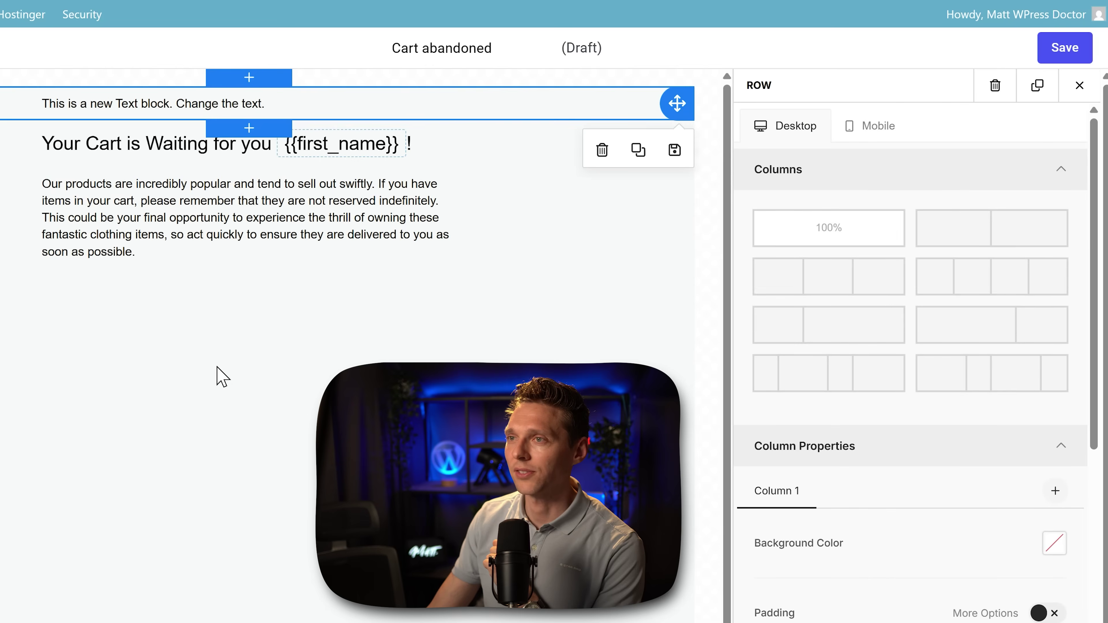
key("ctrl+z")
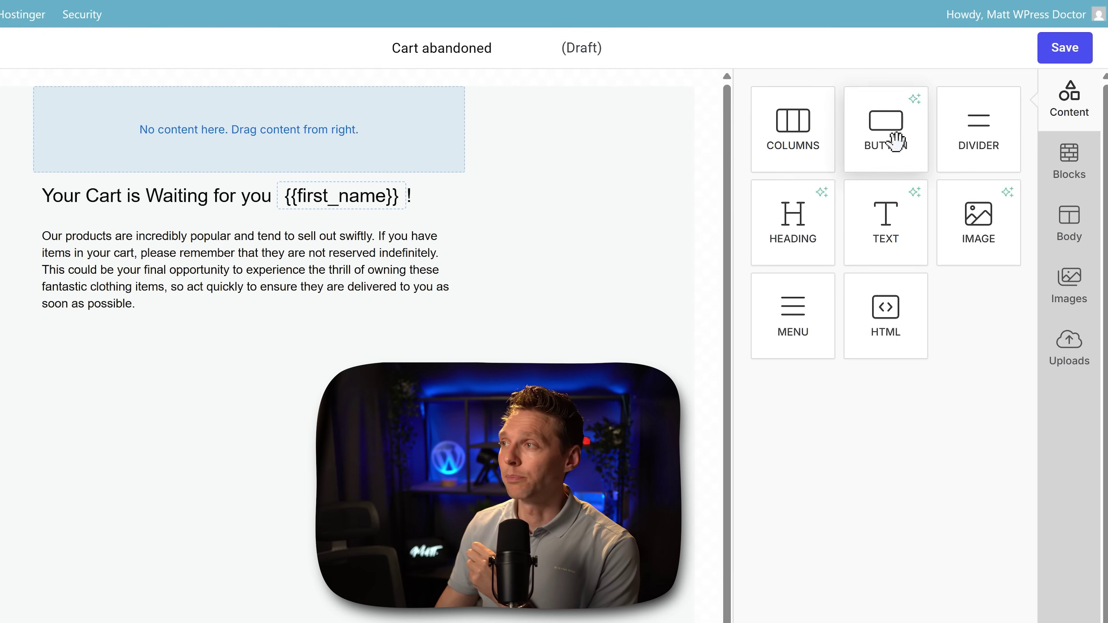
left_click_drag(895, 141, 248, 332)
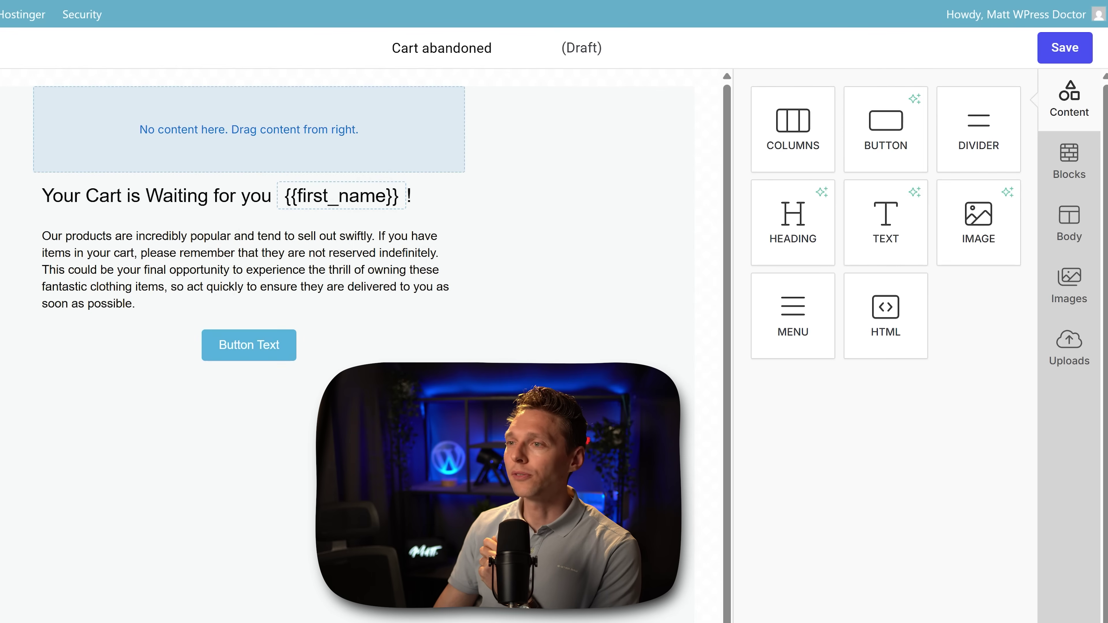
left_click(264, 345)
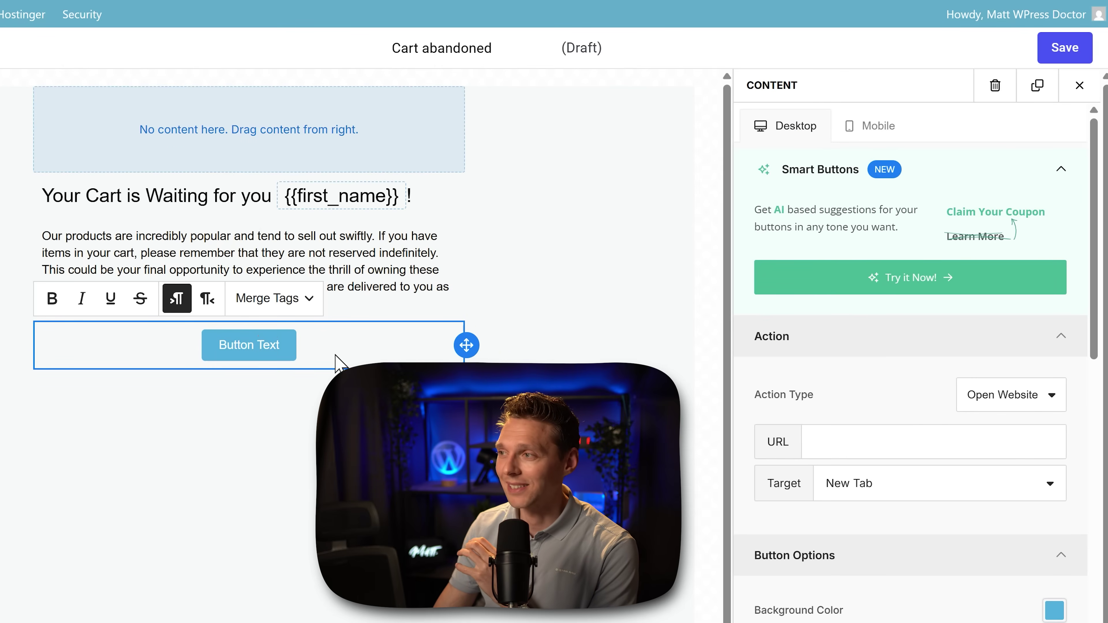
left_click(844, 452)
type("https://elementortutorial.website/cart/")
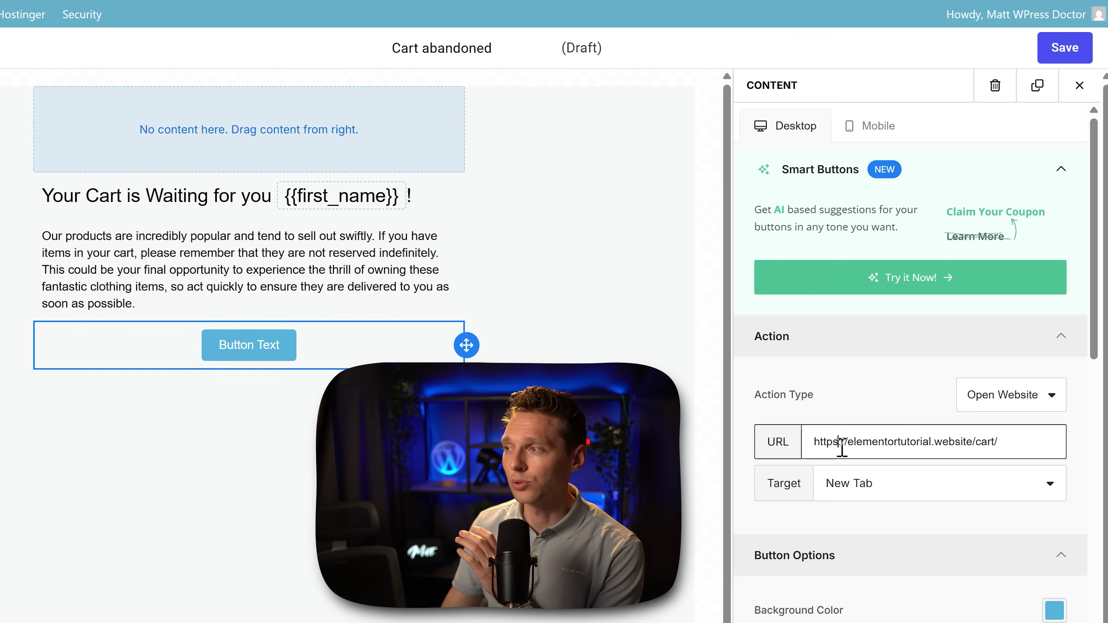
triple_click(915, 445)
left_click(998, 441)
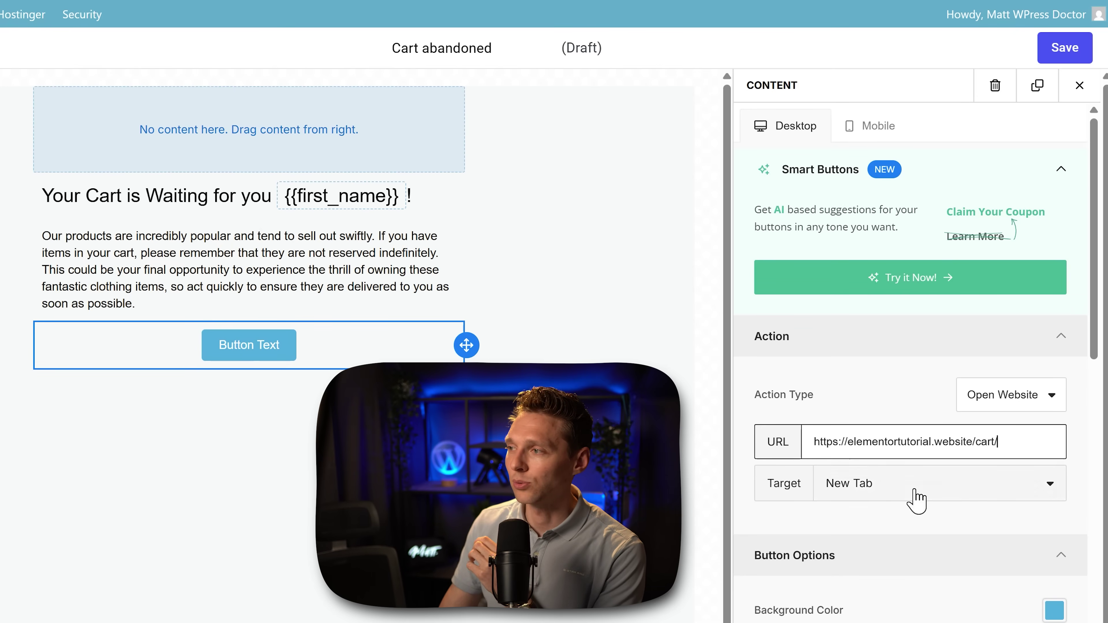
Step: Compare the Common and Template colour palettes for the button and set its text colour to the dark grey template colour
middle_click(952, 526)
scroll(952, 526, "down", 2)
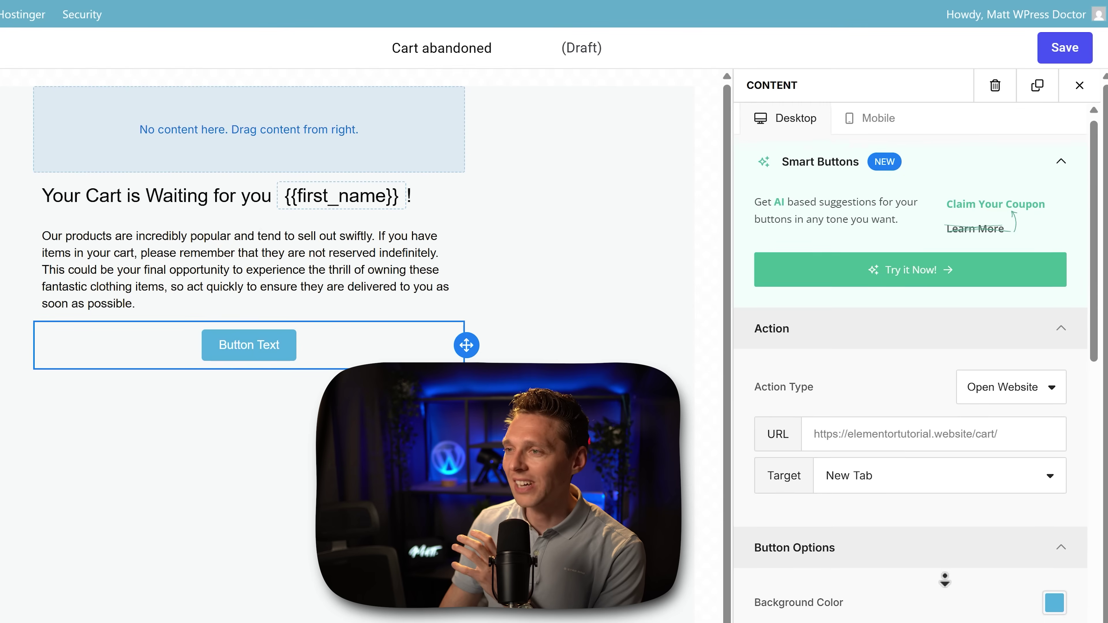
middle_click(908, 538)
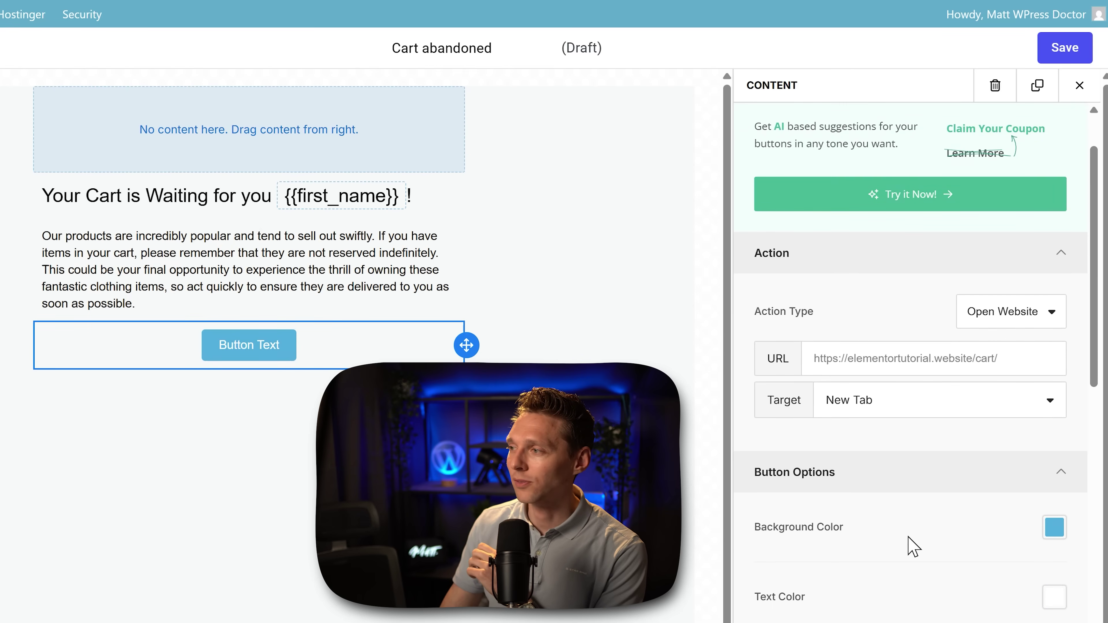
left_click(1056, 529)
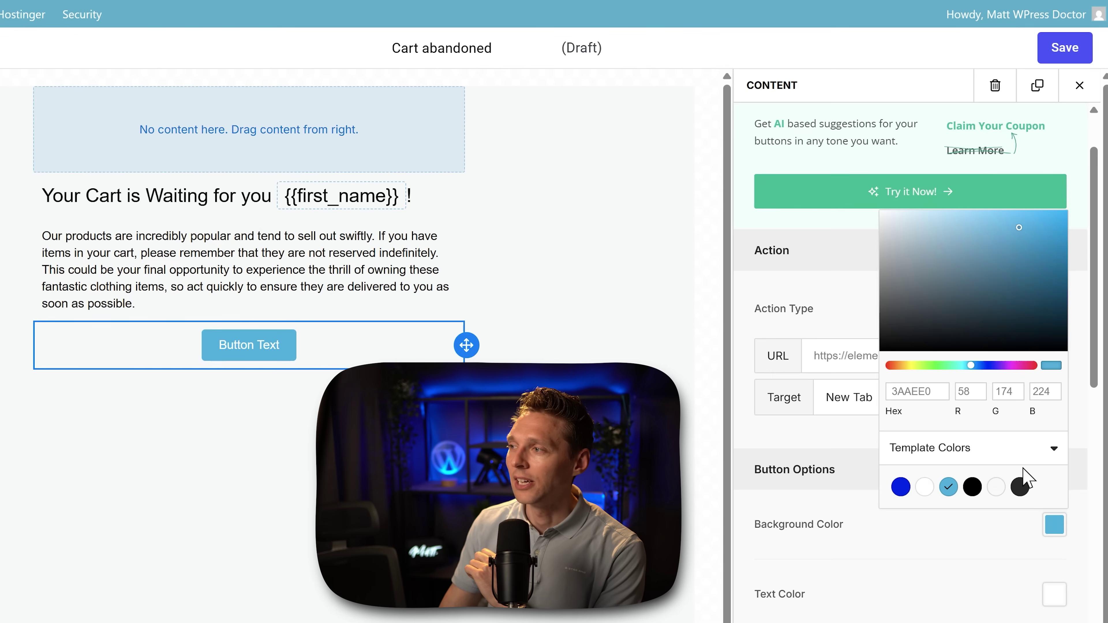
left_click(965, 452)
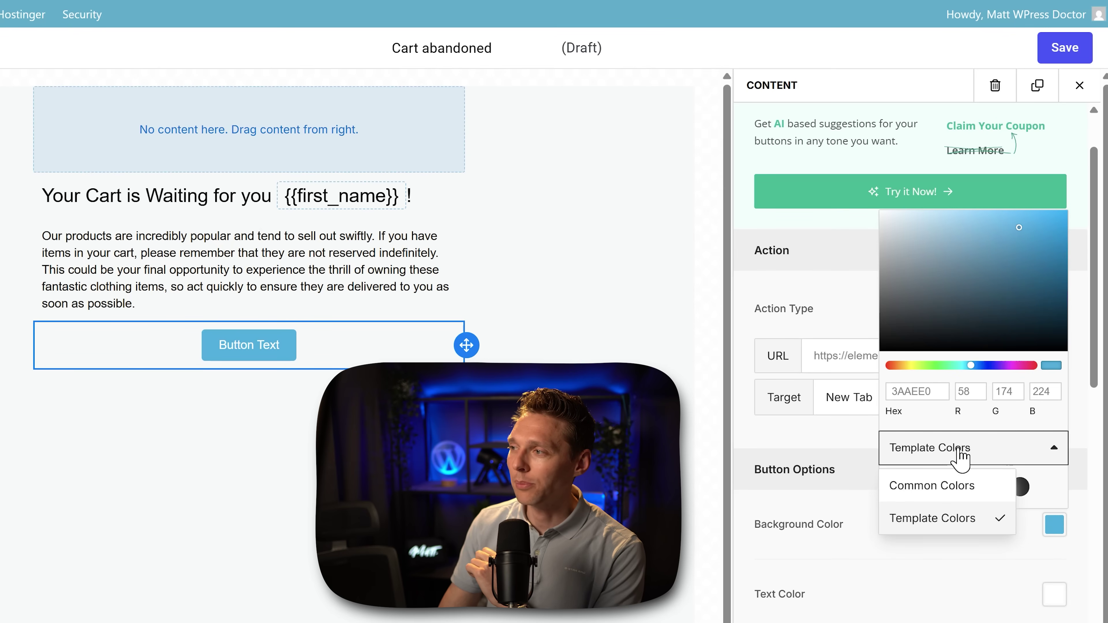
left_click(950, 493)
left_click(969, 384)
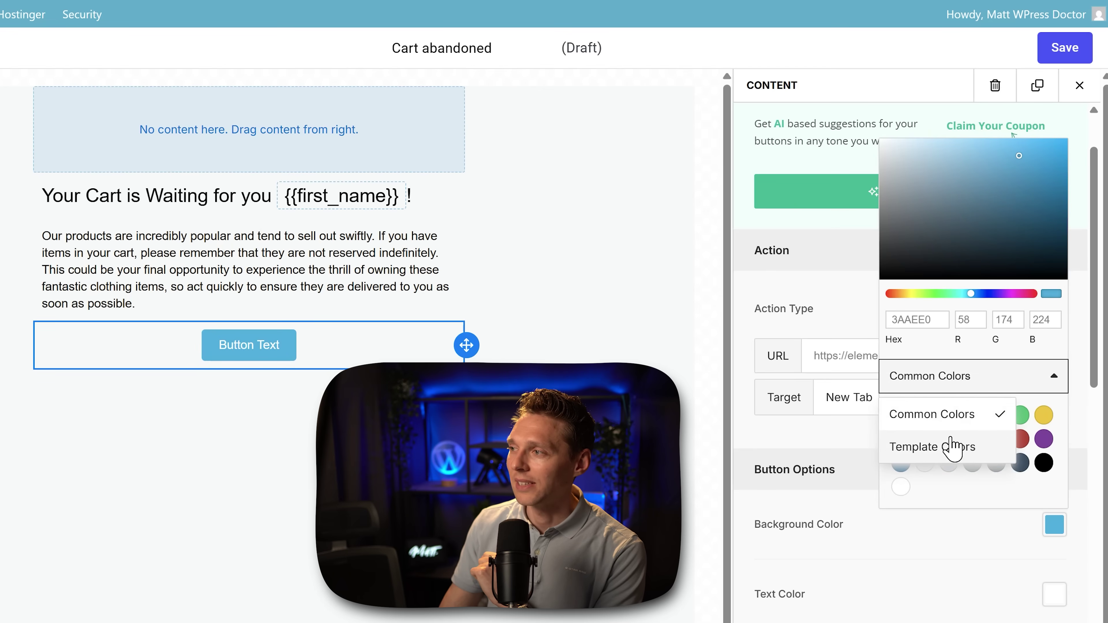
left_click(952, 448)
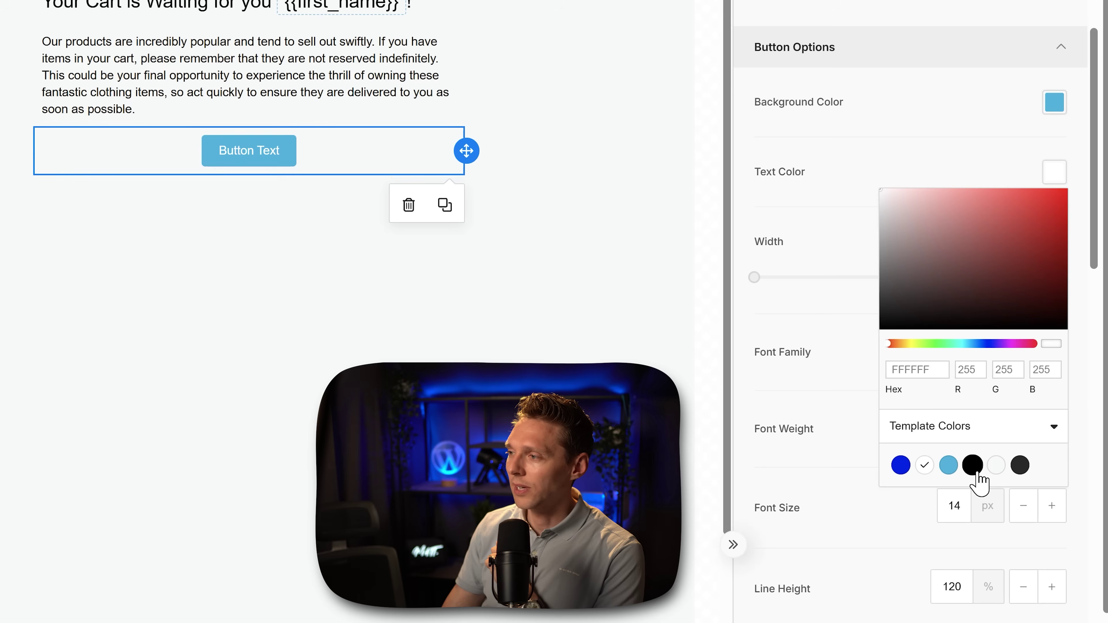
left_click(1020, 465)
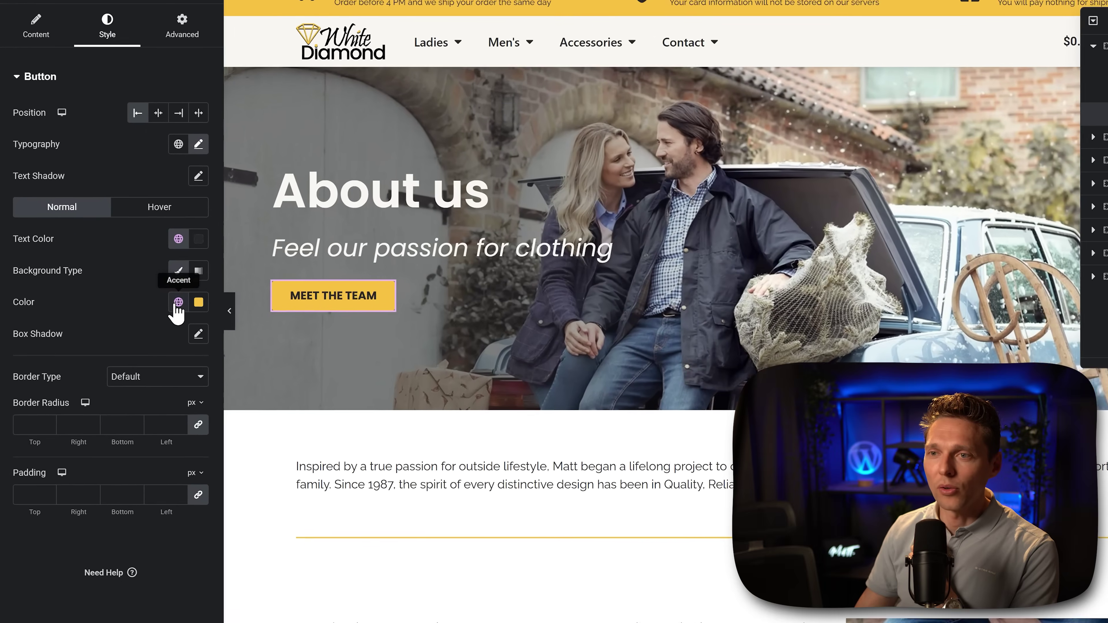
Step: Look up the website button's yellow accent colour in Elementor and set the email button's background to FFC000
left_click(156, 318)
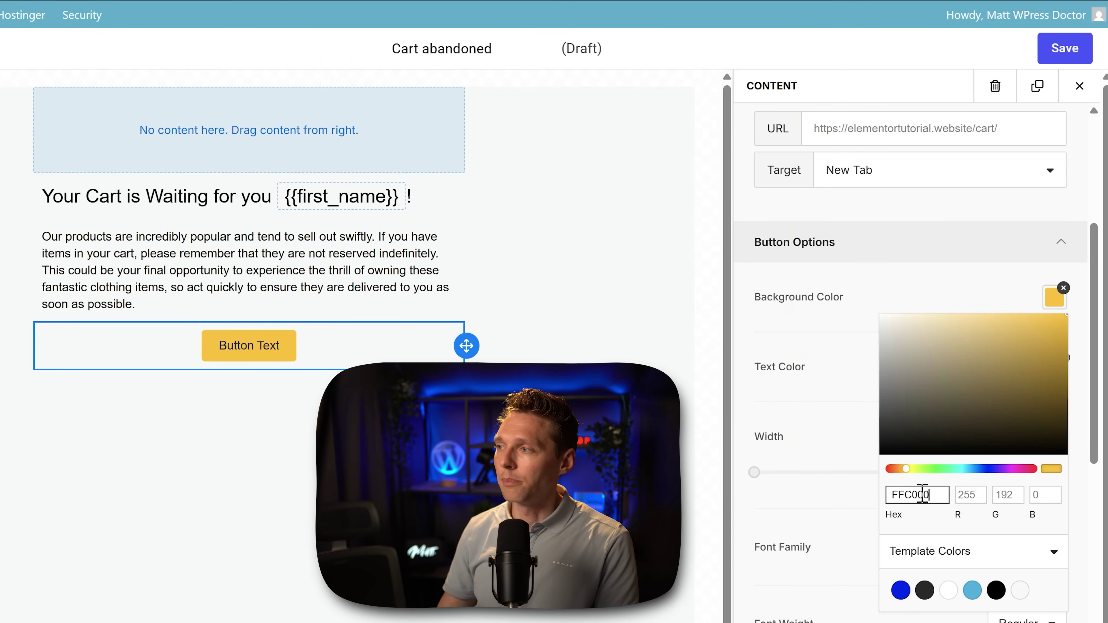
key("Return")
scroll(926, 458, "up", 7)
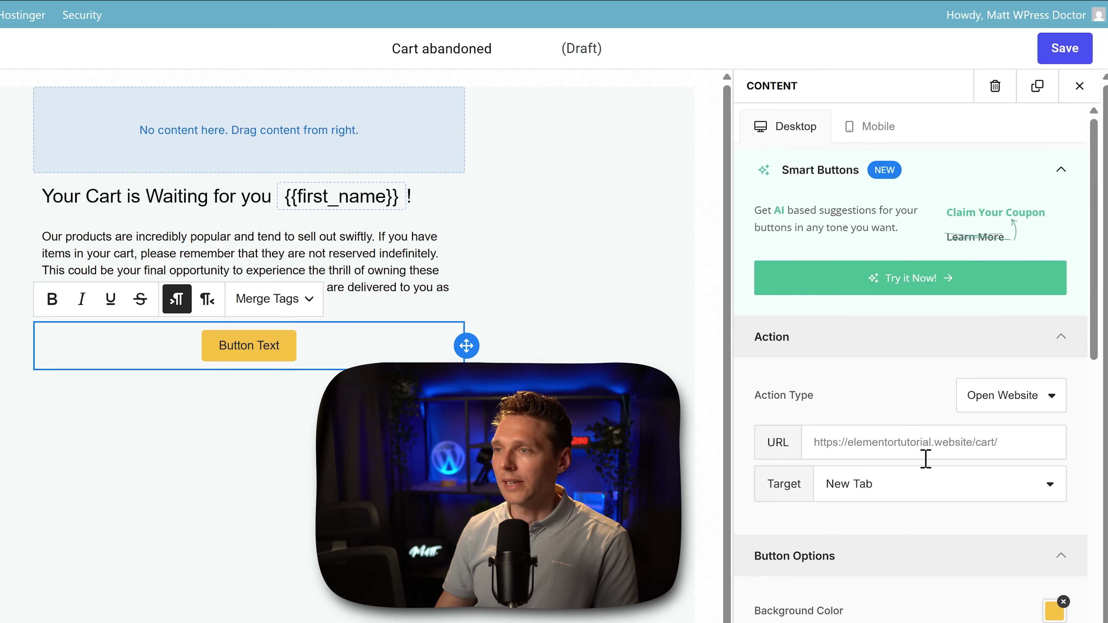
Step: Change the button's label to "Visit your cart" and deselect the button
triple_click(235, 340)
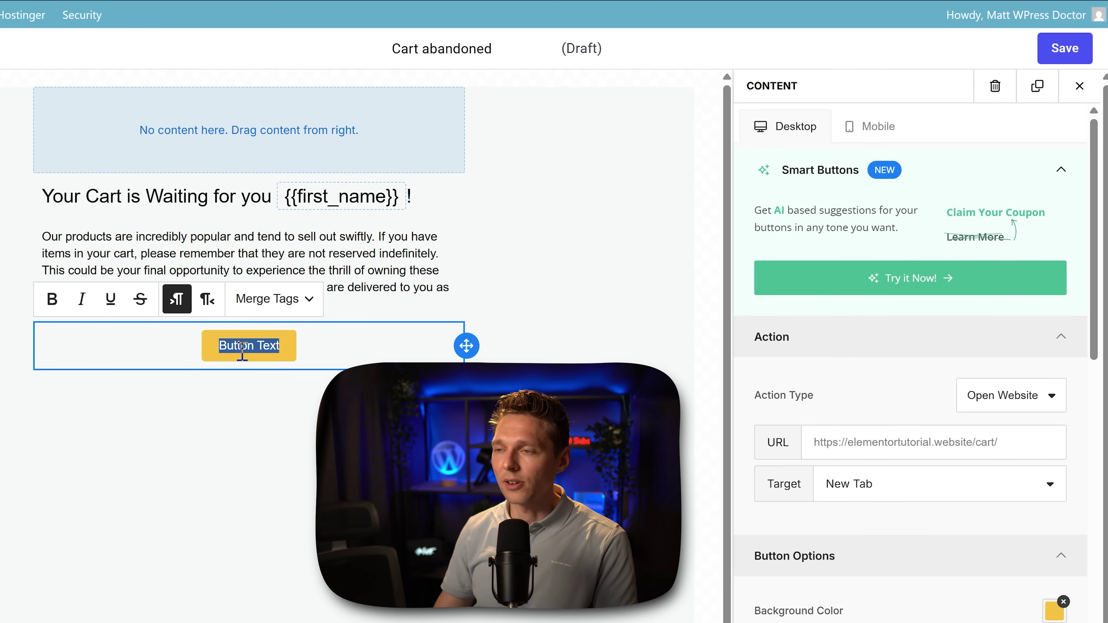
type("Visit your cart")
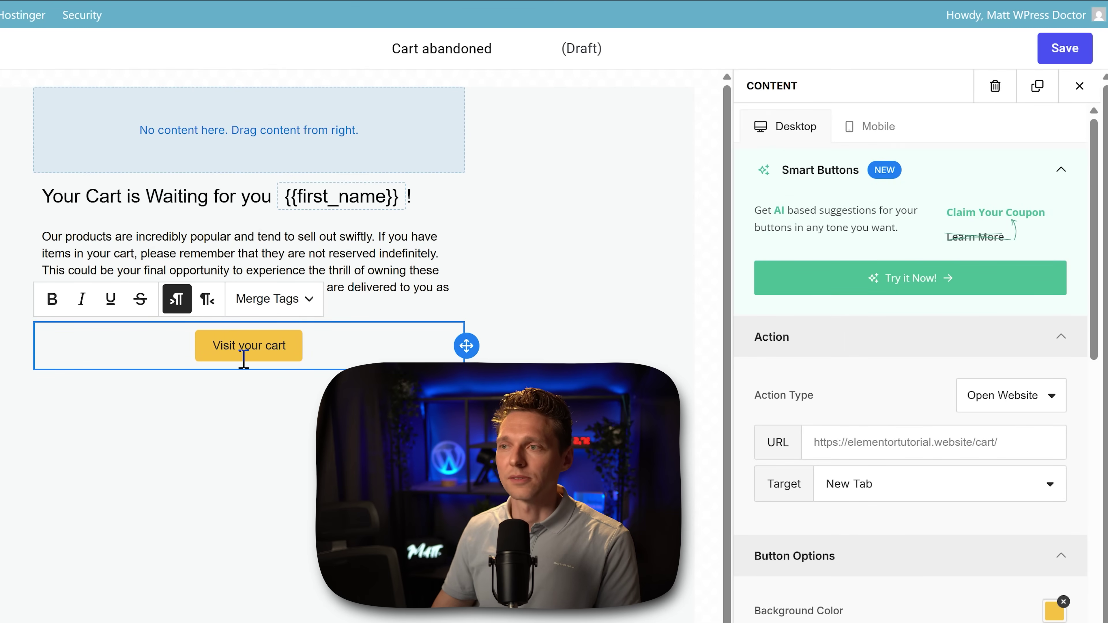
left_click(272, 455)
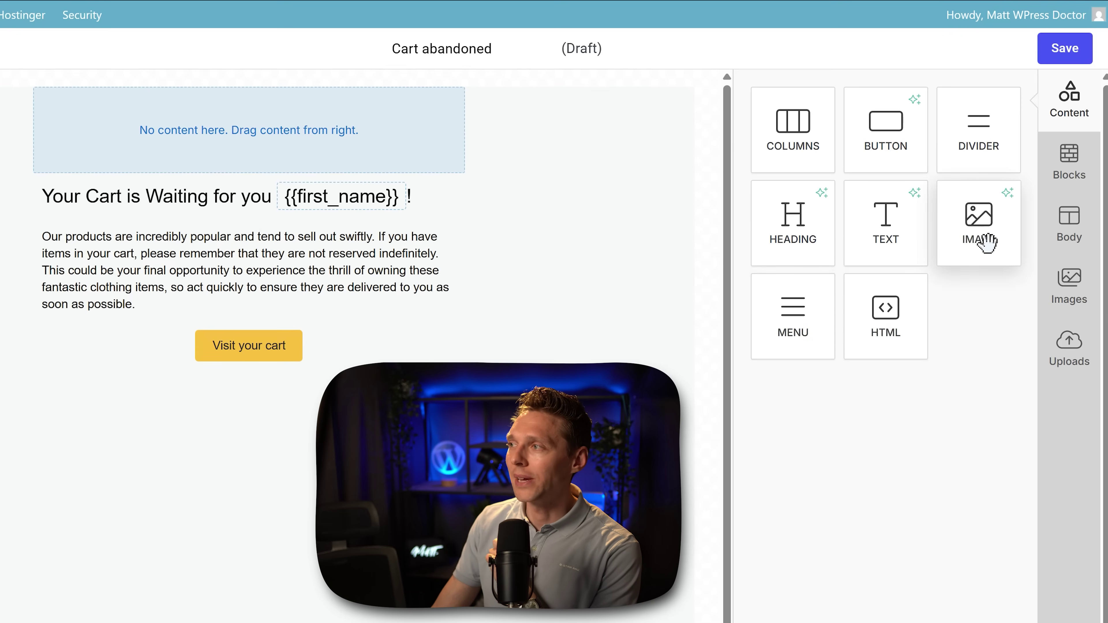
Step: Examine the stock image library and the image upload options available for the email, cancelling the file selection
left_click(1078, 310)
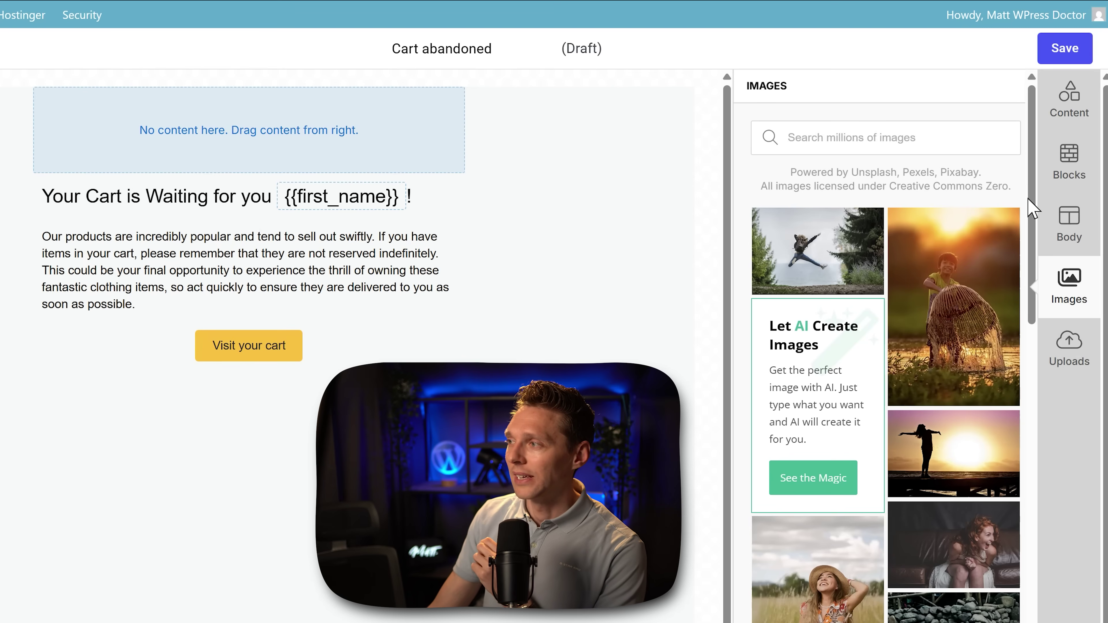
left_click(1068, 370)
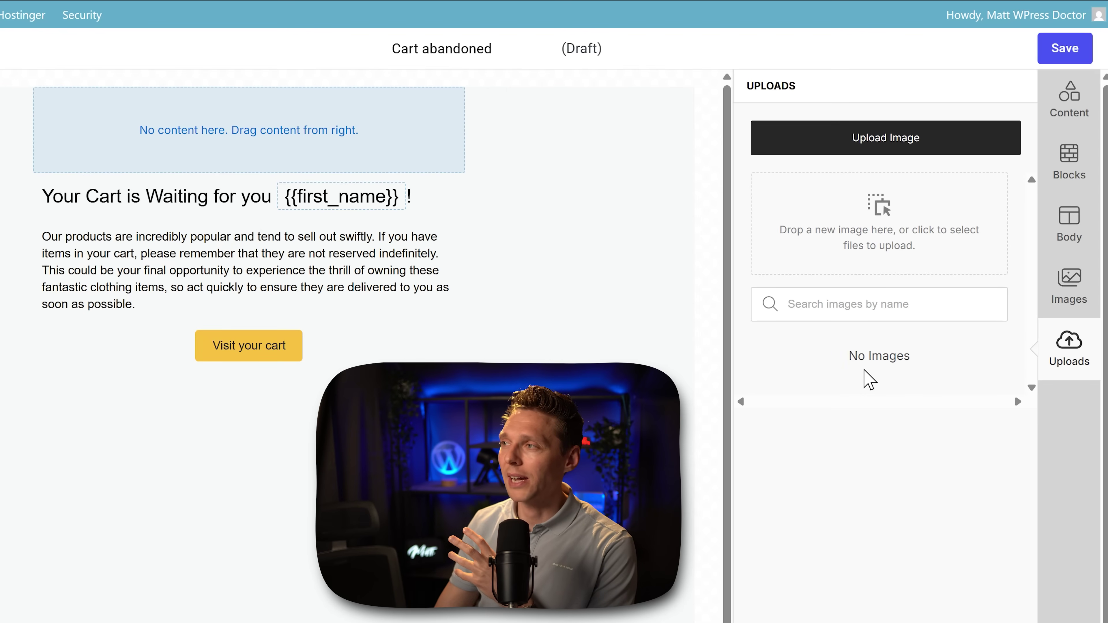
left_click(907, 151)
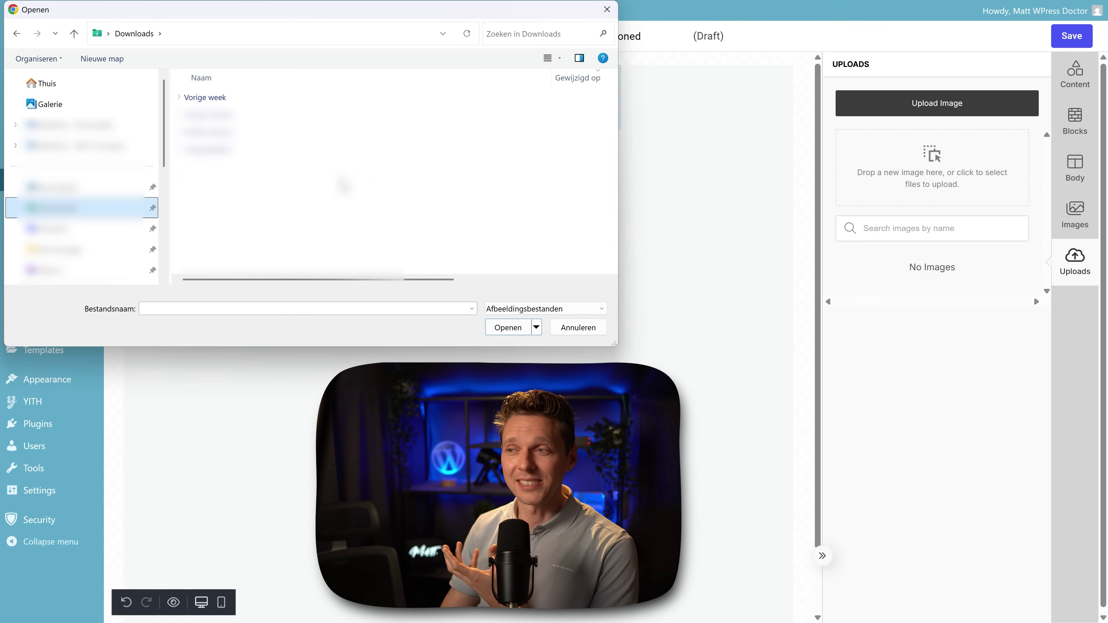
left_click(578, 327)
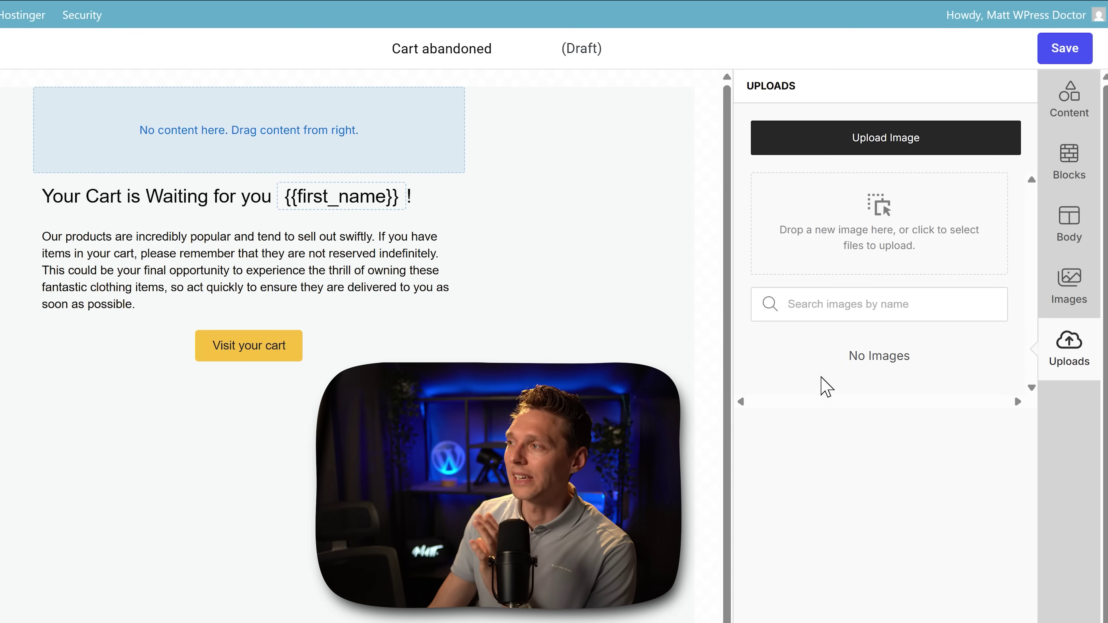
left_click(1051, 290)
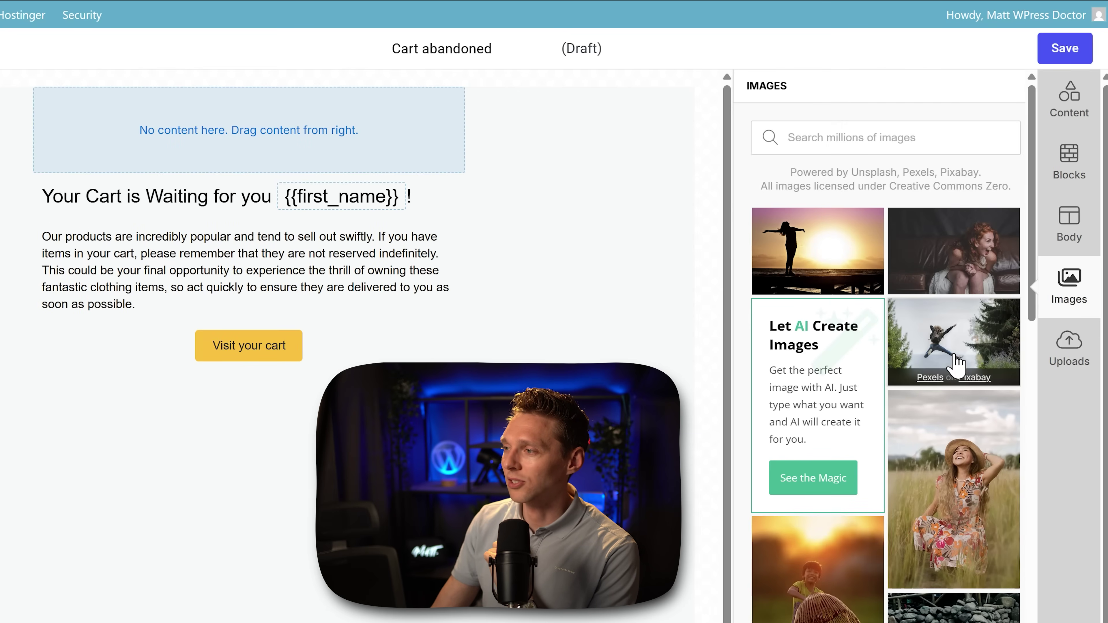
scroll(889, 472, "down", 10)
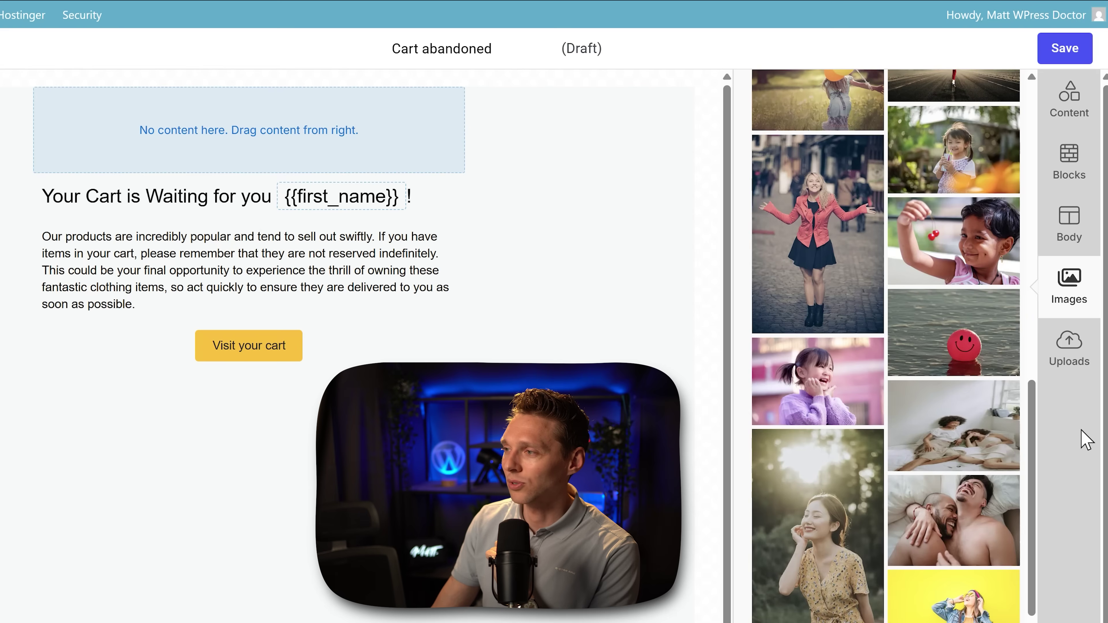
scroll(939, 446, "up", 5)
left_click(1065, 294)
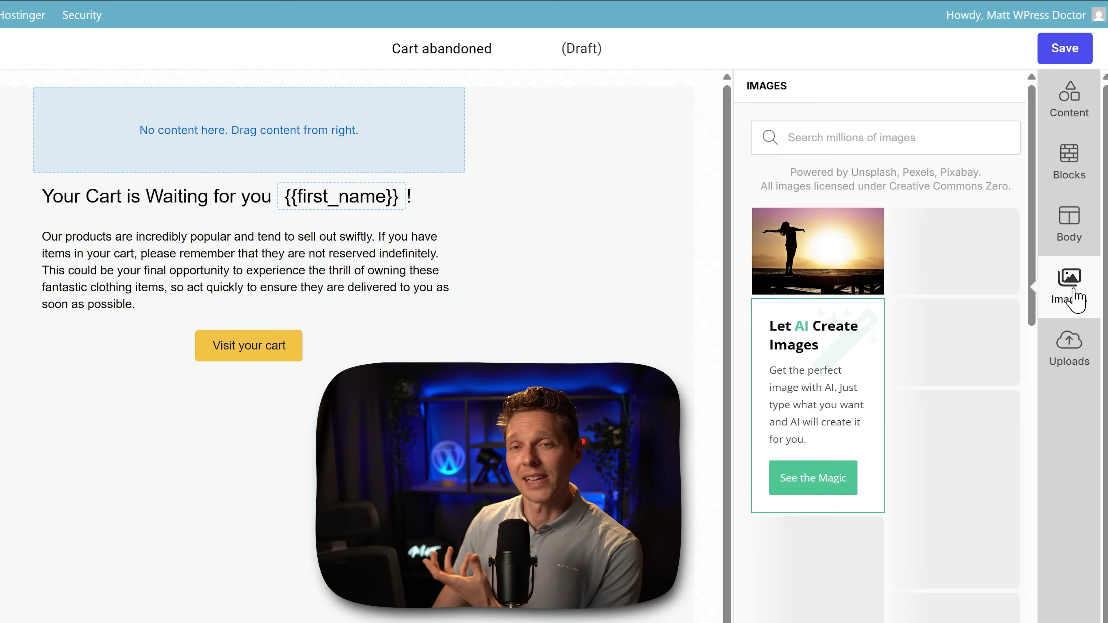
Step: Insert a blank 50/50 two-column block between the email's heading and the paragraph
left_click(1069, 162)
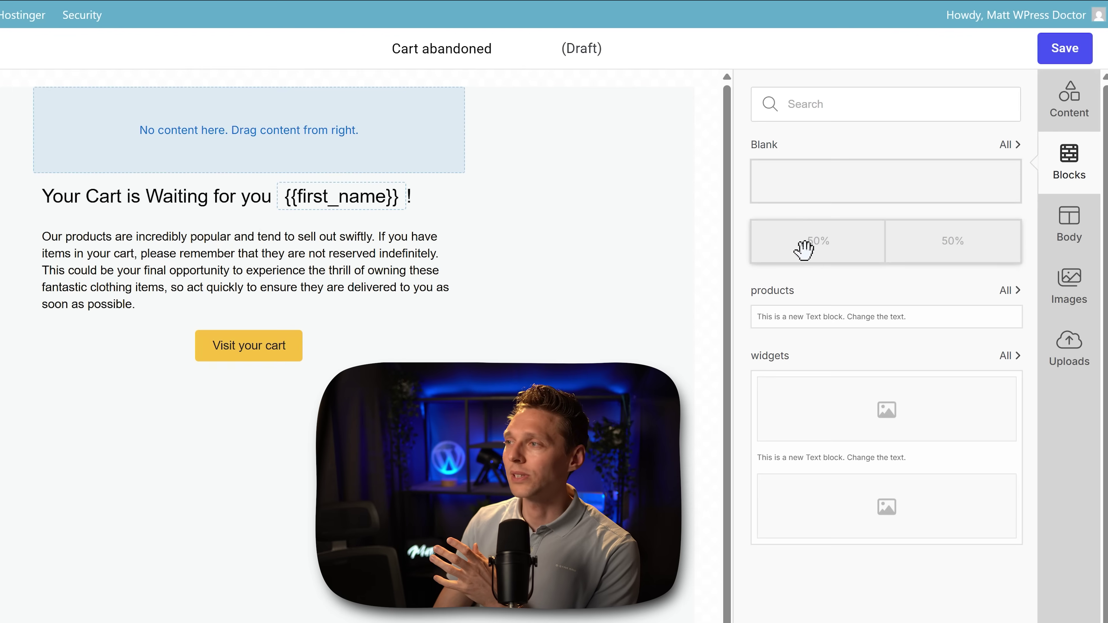
left_click_drag(846, 273, 818, 252)
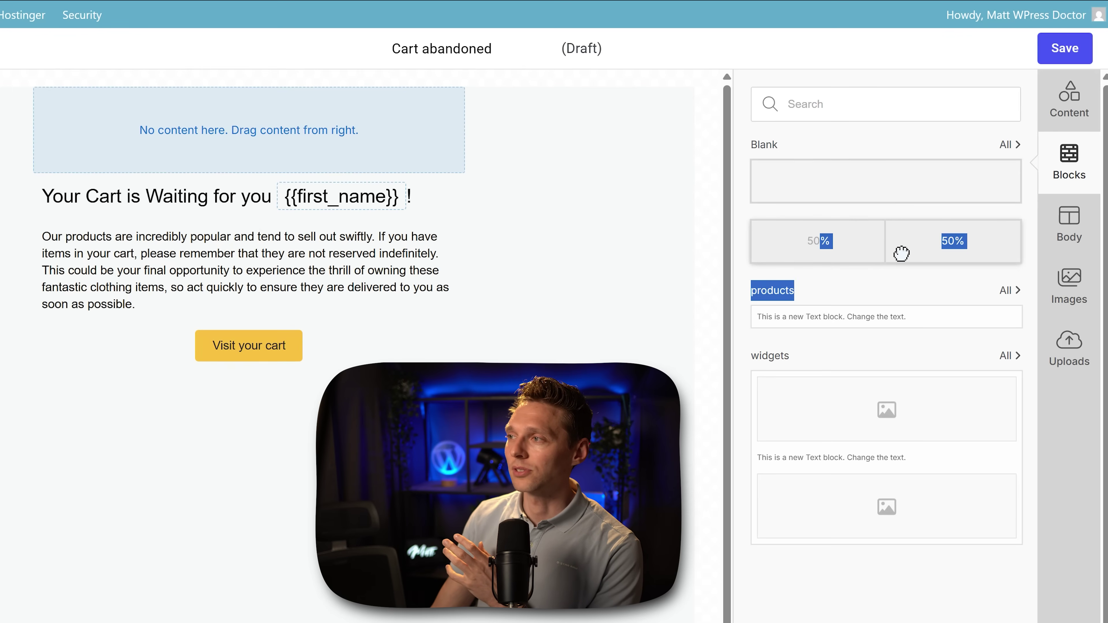
mouse_move(898, 250)
left_mouse_down()
mouse_move(564, 228)
mouse_move(371, 183)
mouse_move(257, 309)
mouse_move(361, 257)
mouse_move(305, 266)
left_mouse_up()
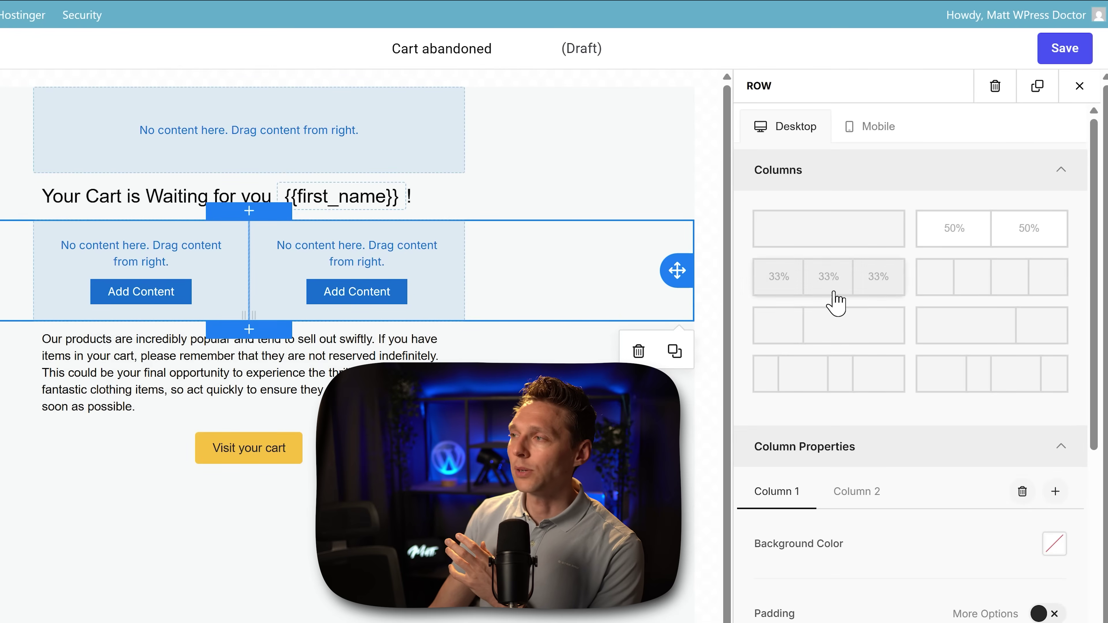
Step: Try several column layouts for the new row, including 33/67, ending with 33/17/33/17, and close the row settings
left_click(929, 288)
left_click(850, 340)
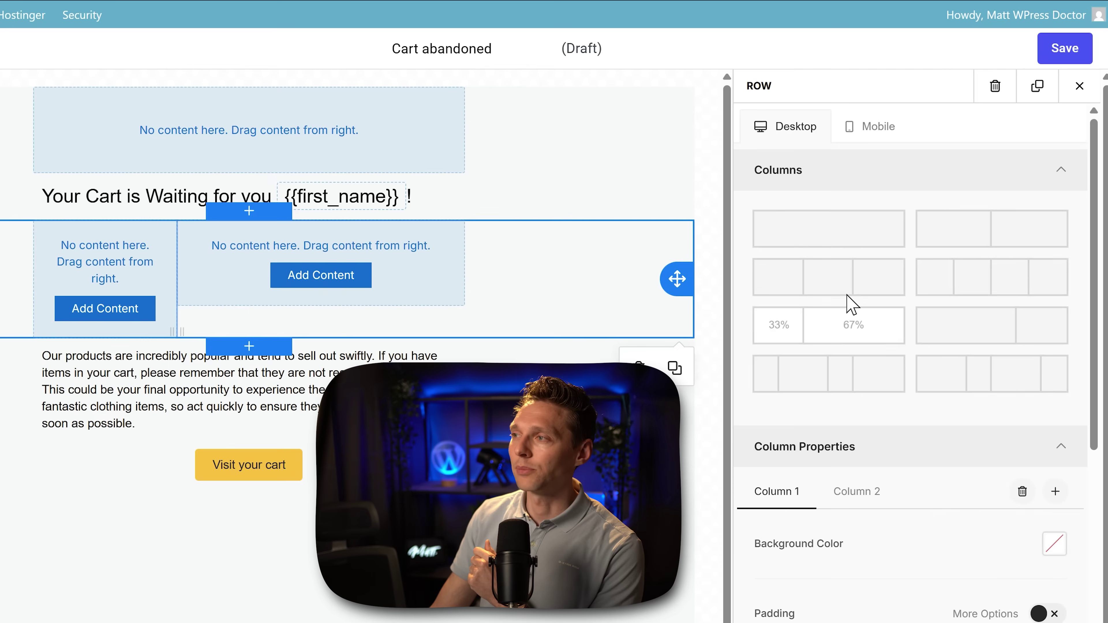
left_click(837, 277)
left_click(828, 228)
left_click(824, 333)
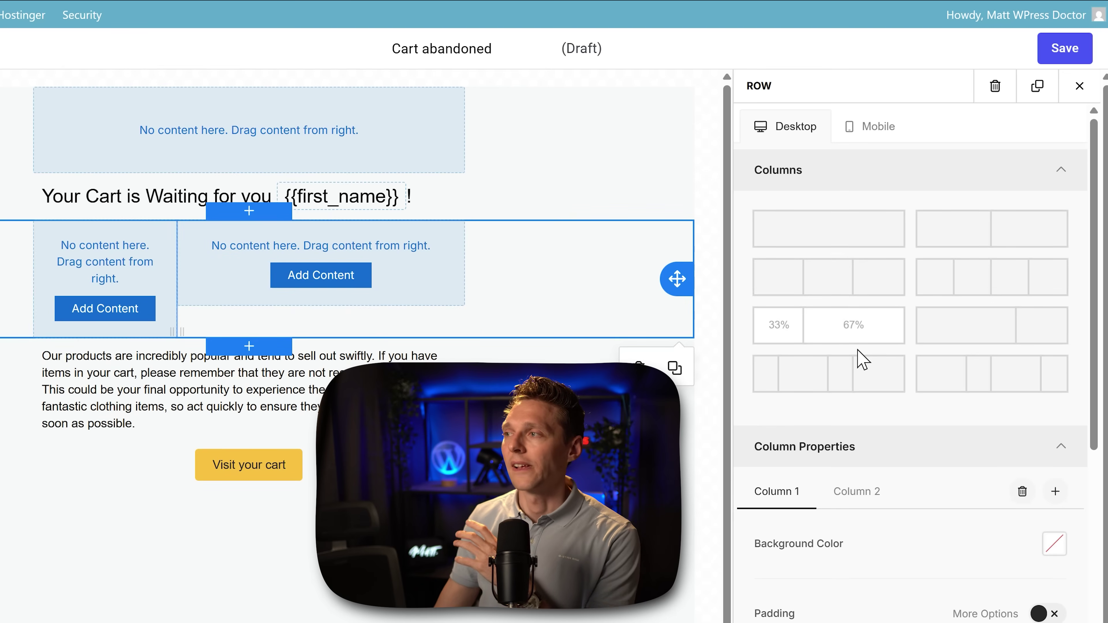
left_click(999, 324)
left_click(986, 376)
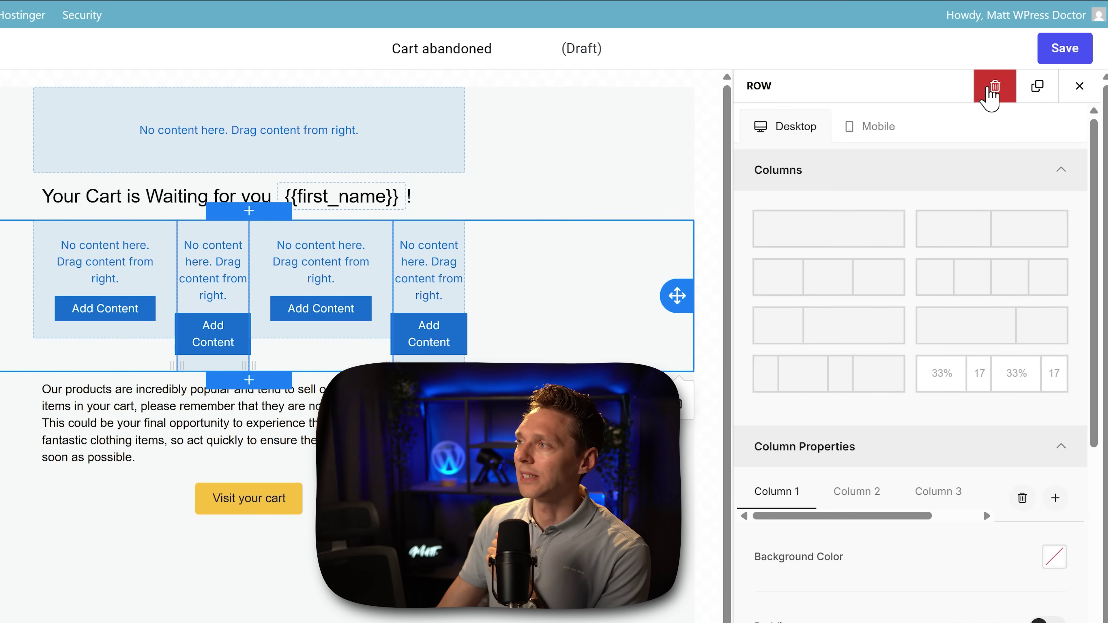
left_click(1078, 86)
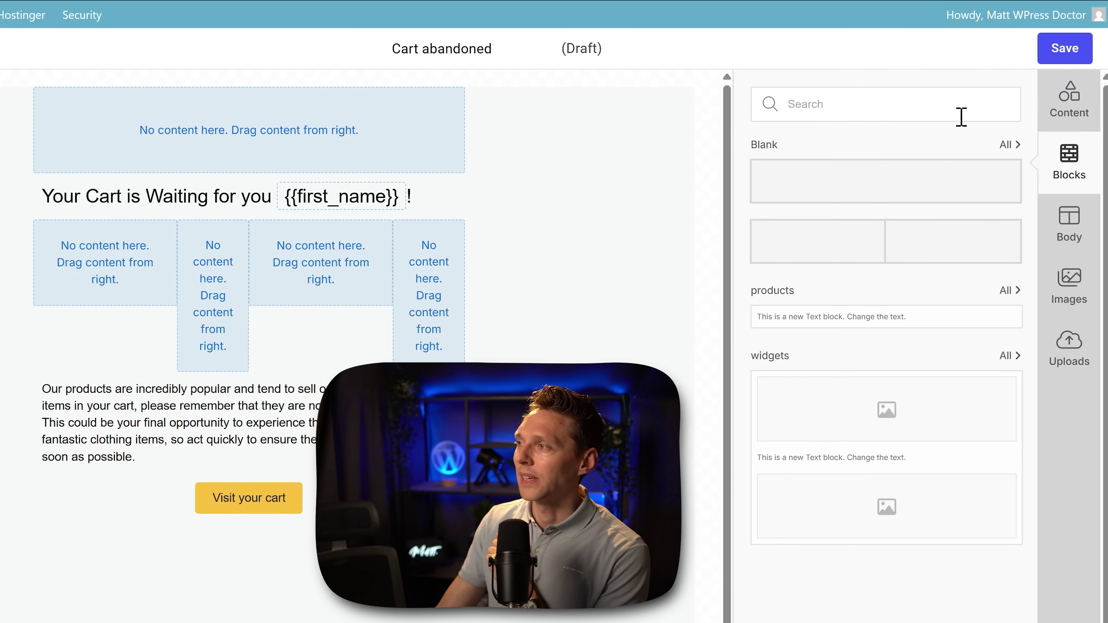
Step: View the general body settings of the email and delete the empty four-column row
left_click(1066, 244)
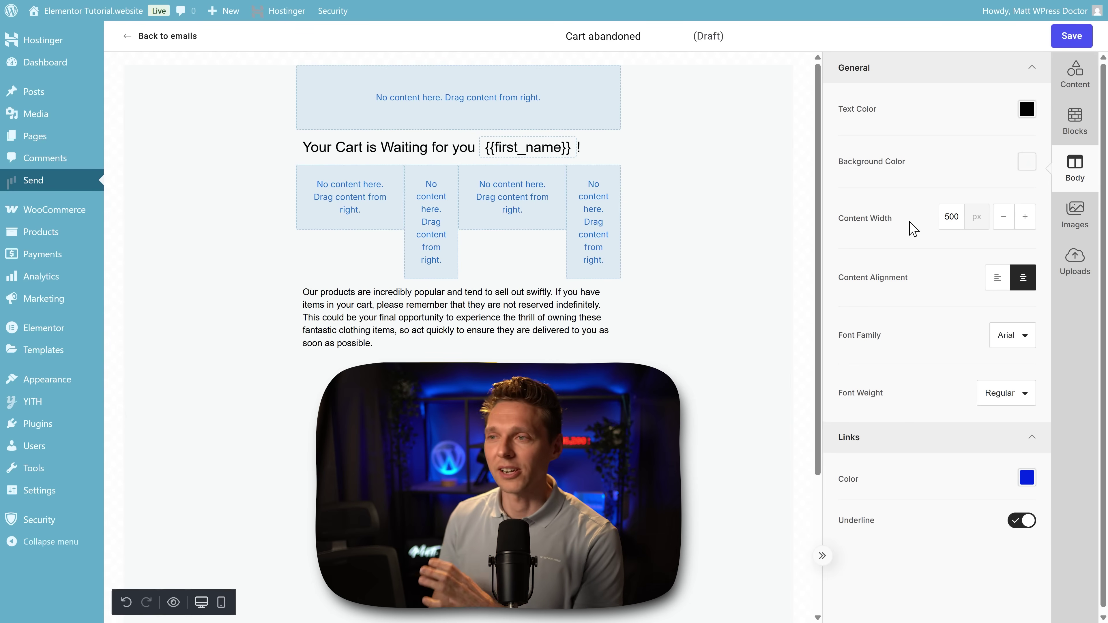
left_click(658, 223)
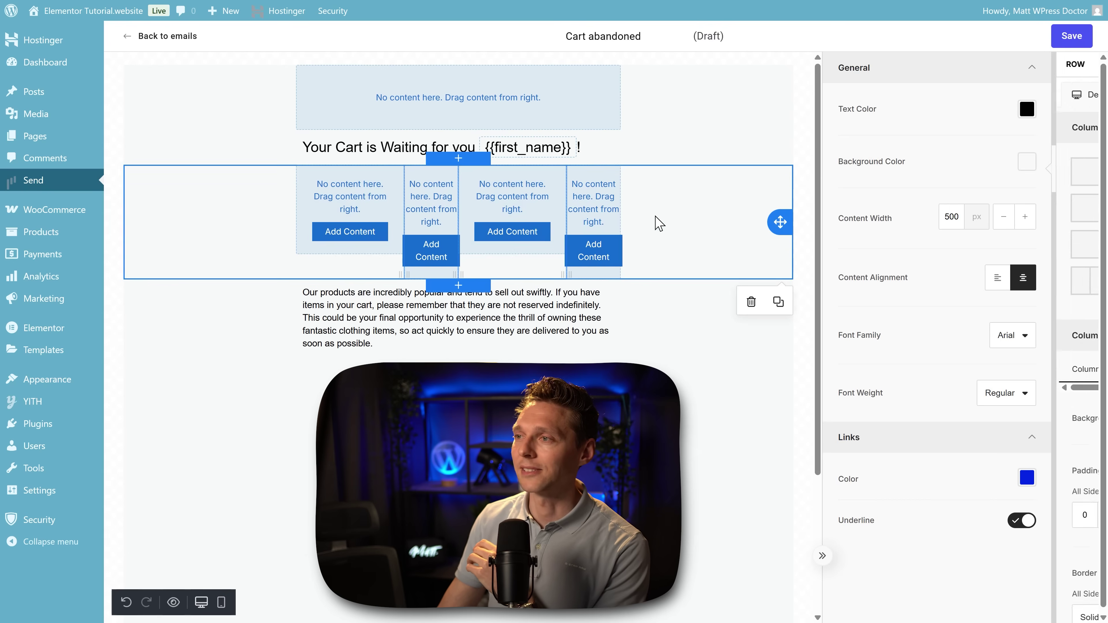
left_click(748, 308)
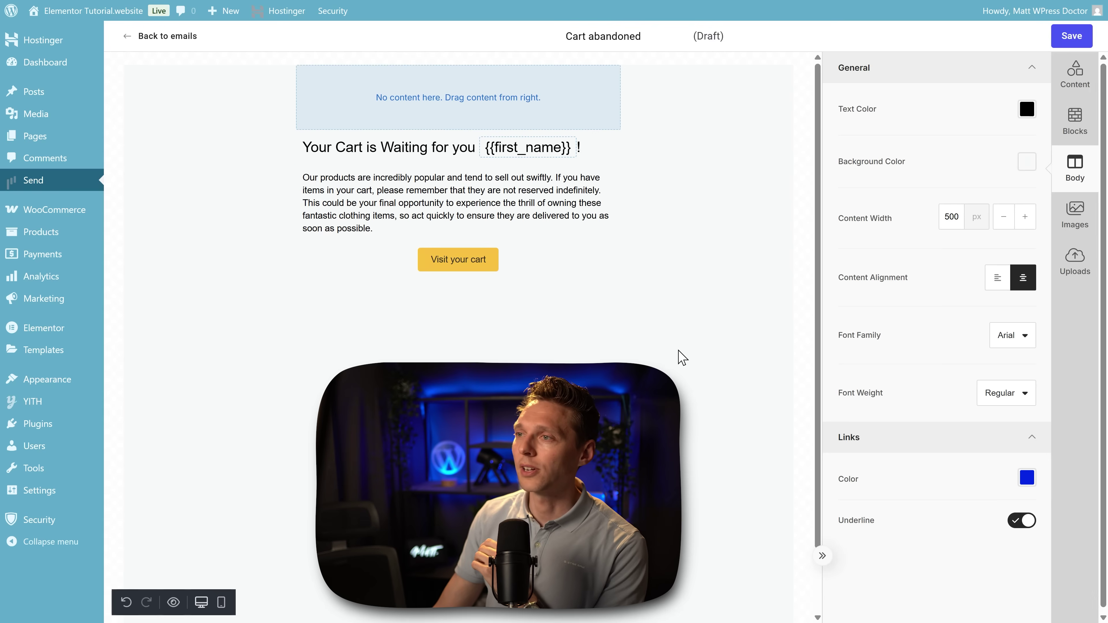
Step: Try duplicating the paragraph block with the copy placed below the cart button, and delete that copy
left_click(570, 220)
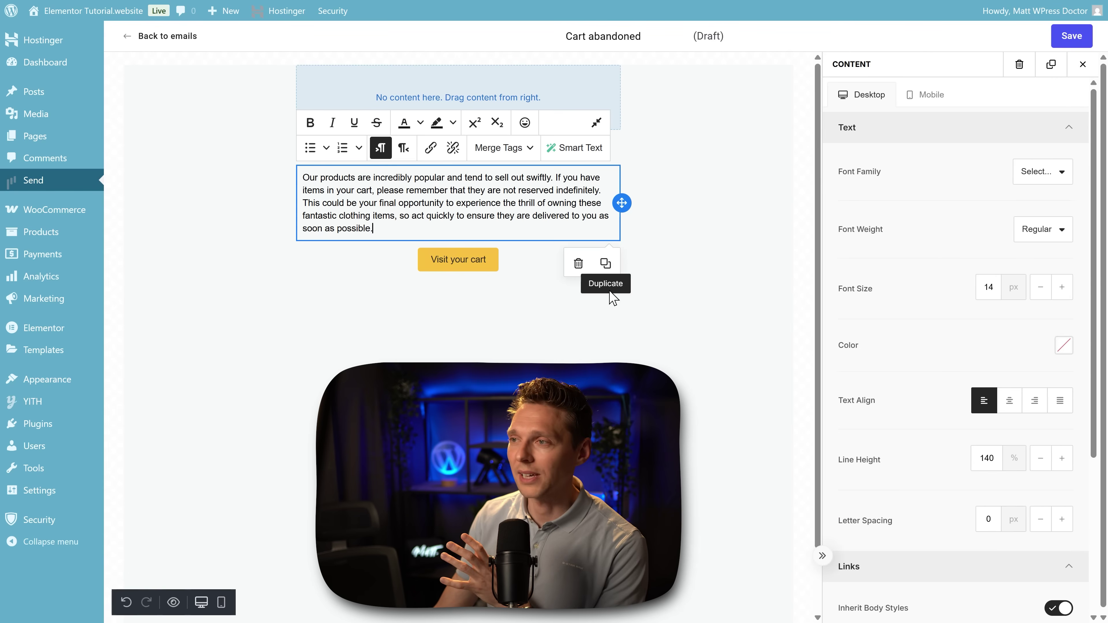
left_click(605, 263)
left_click_drag(621, 202, 620, 356)
left_click(699, 441)
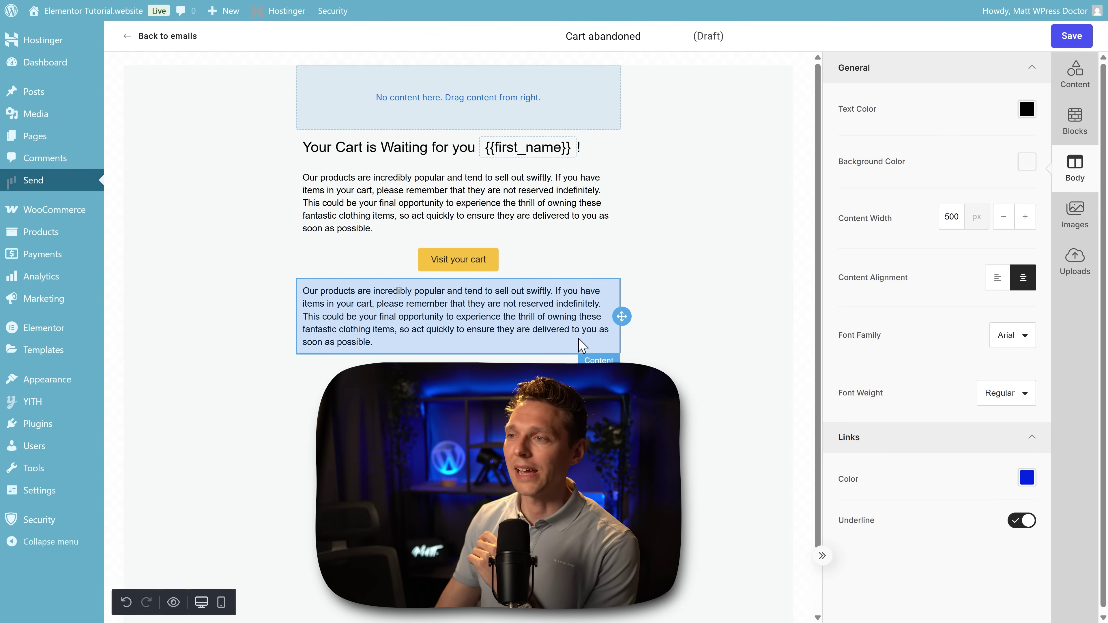
left_click(560, 318)
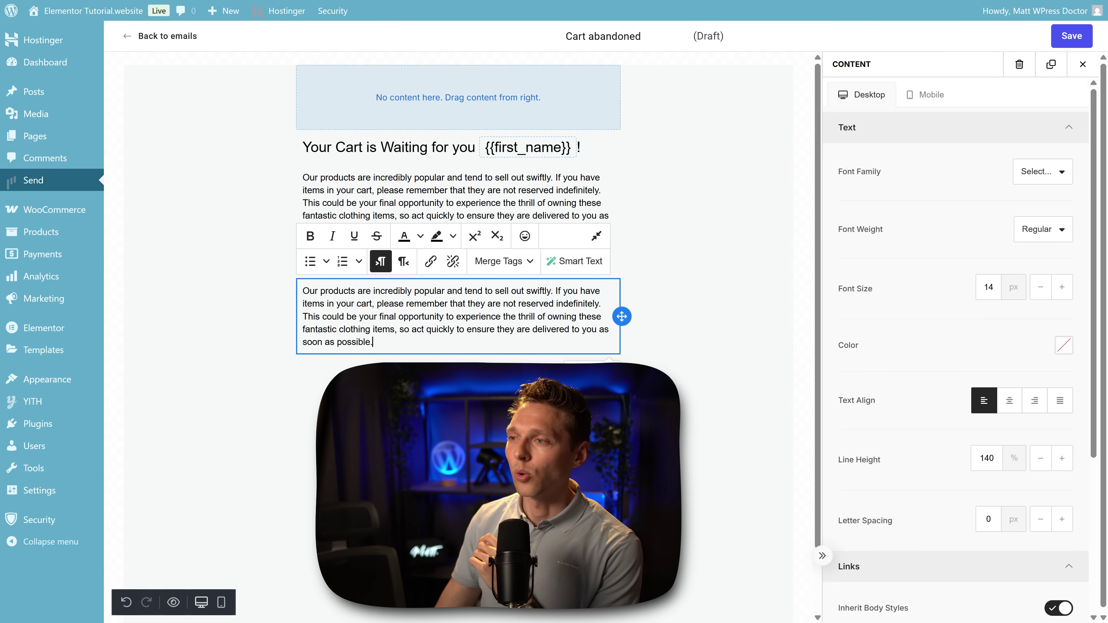
left_click(578, 375)
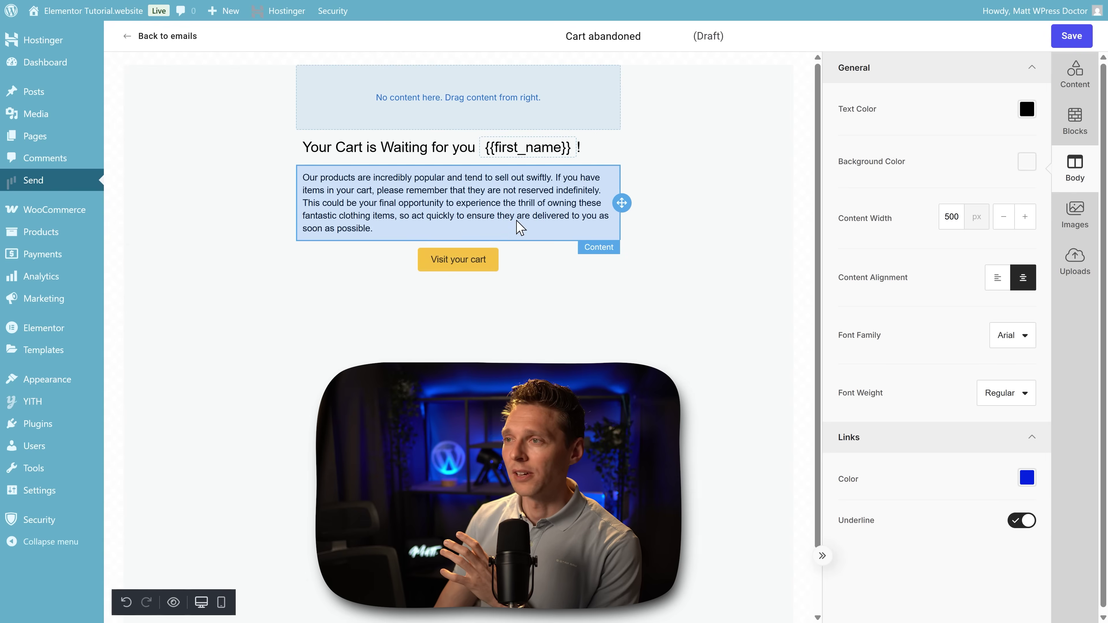
left_click(540, 227)
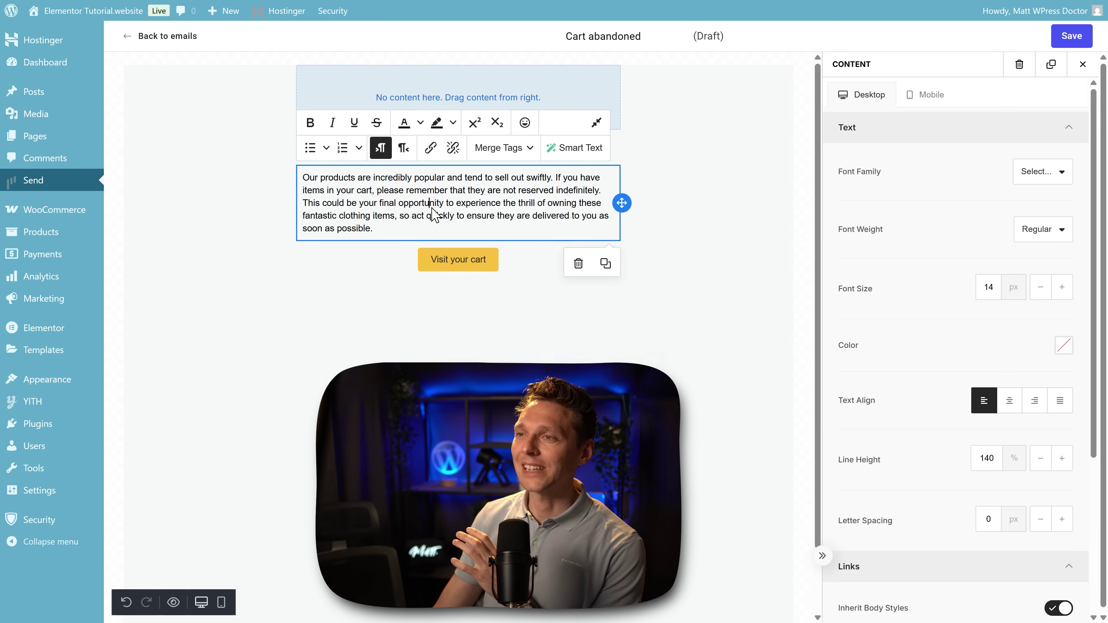
right_click(389, 211)
key("Escape")
left_click(401, 224)
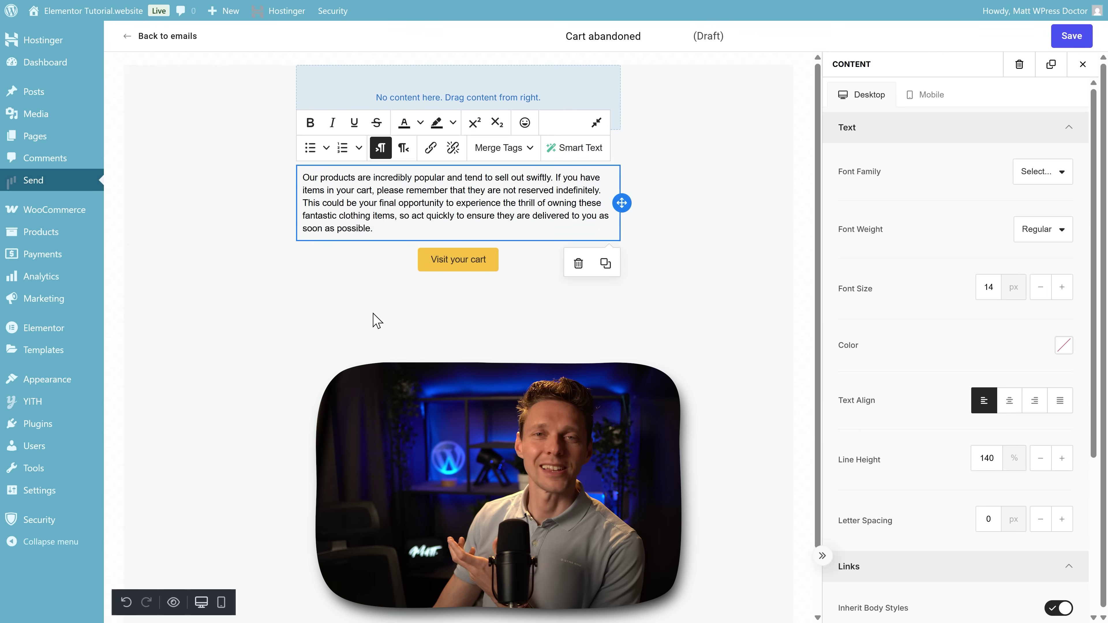
right_click(525, 213)
key("Escape")
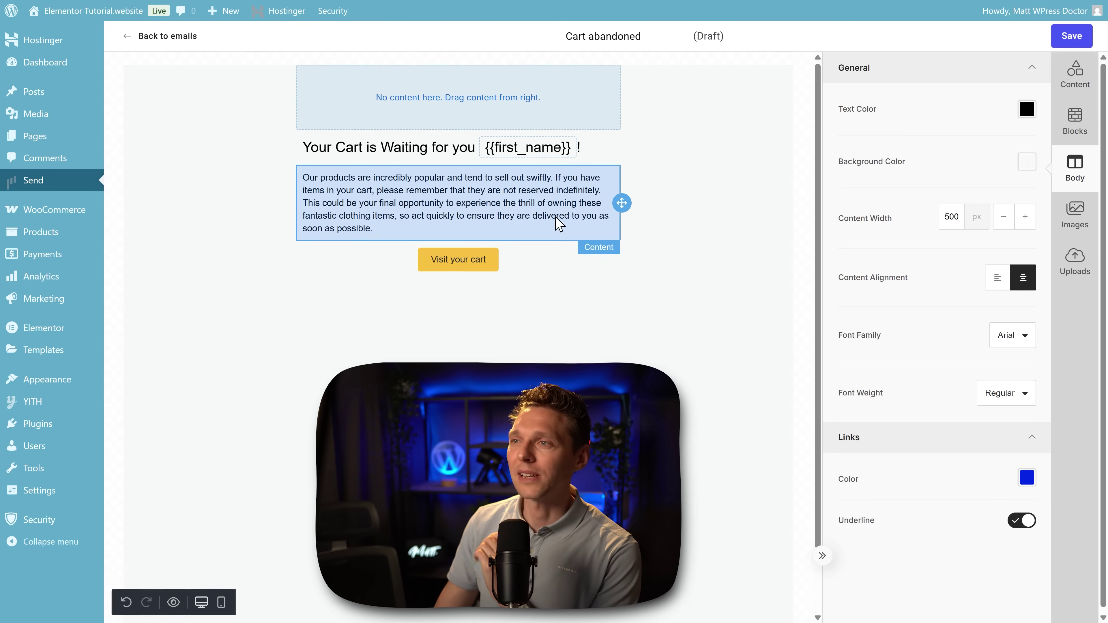
Step: Save the email design and assign the saved Cart abandoned design to the Abandoned Cart Recovery workflow's first email
left_click(1072, 36)
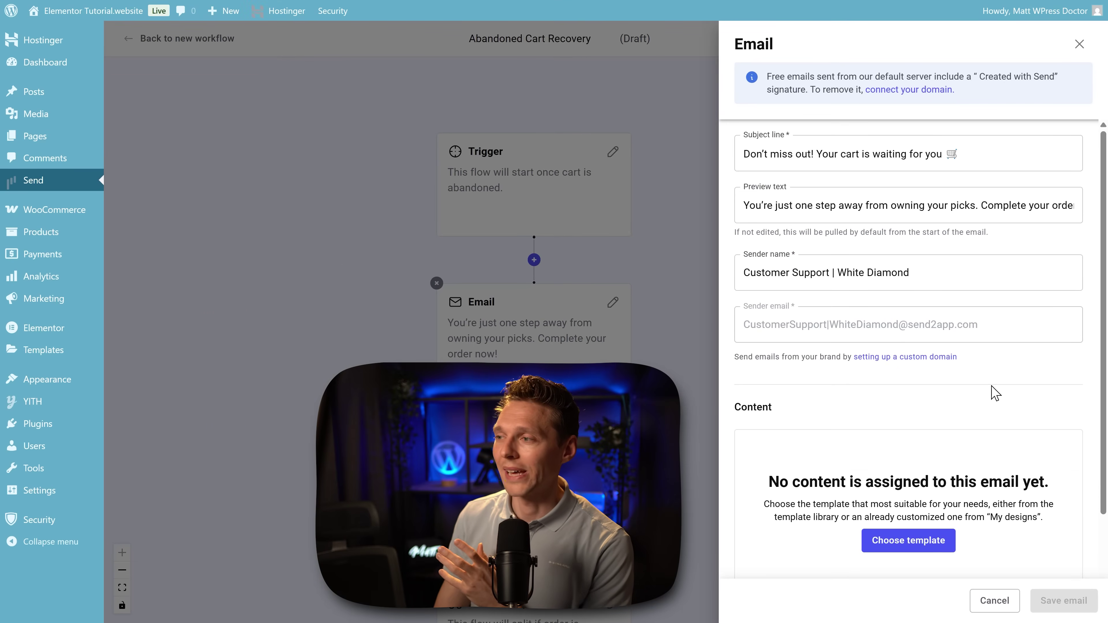
left_click(918, 553)
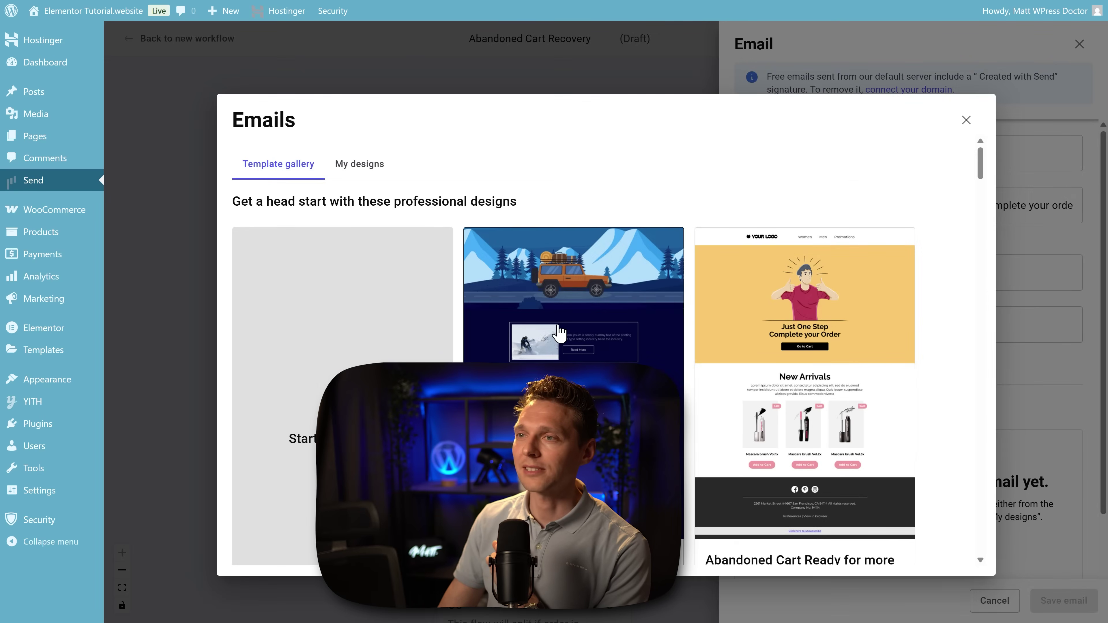
left_click(371, 175)
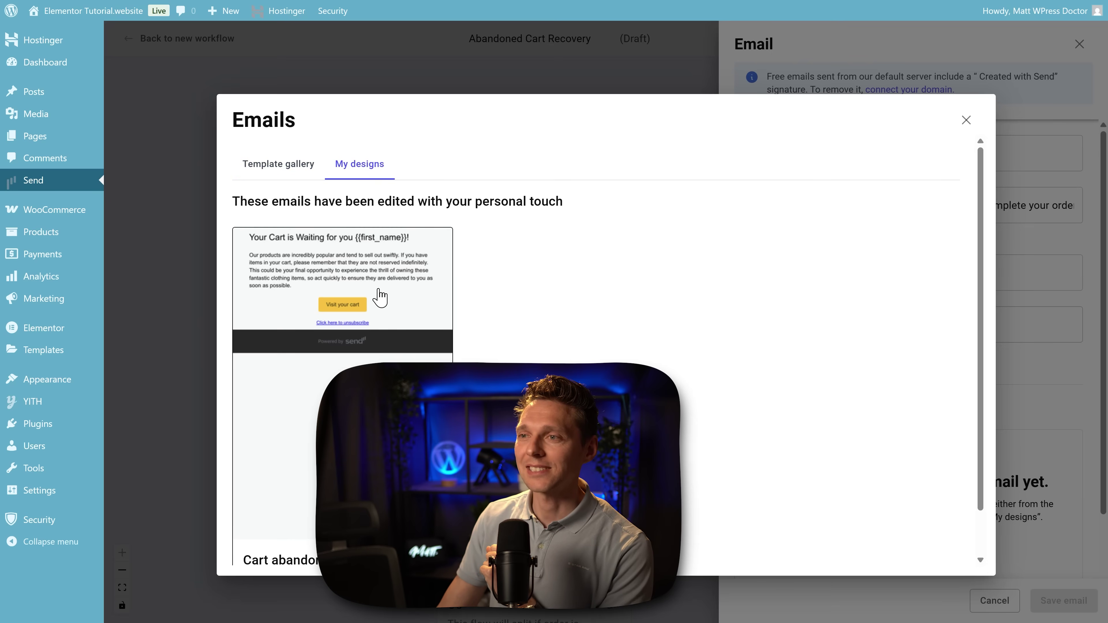
left_click(379, 298)
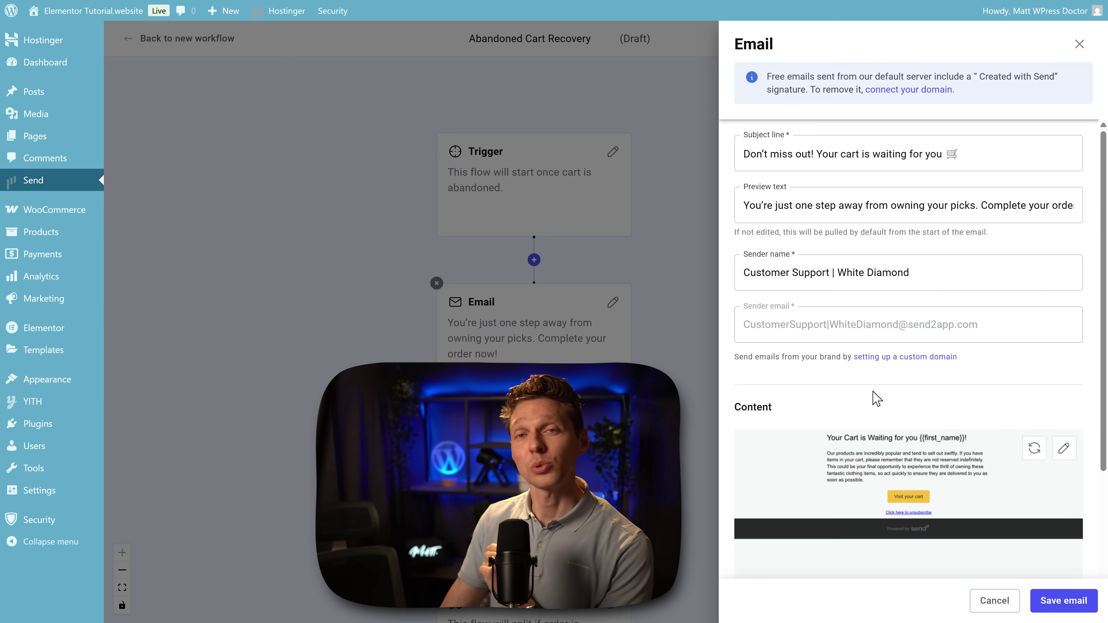
Step: Change the sender name to "Customer Support - White Diamond" and save the email
left_click(835, 272)
key("BackSpace")
type("-")
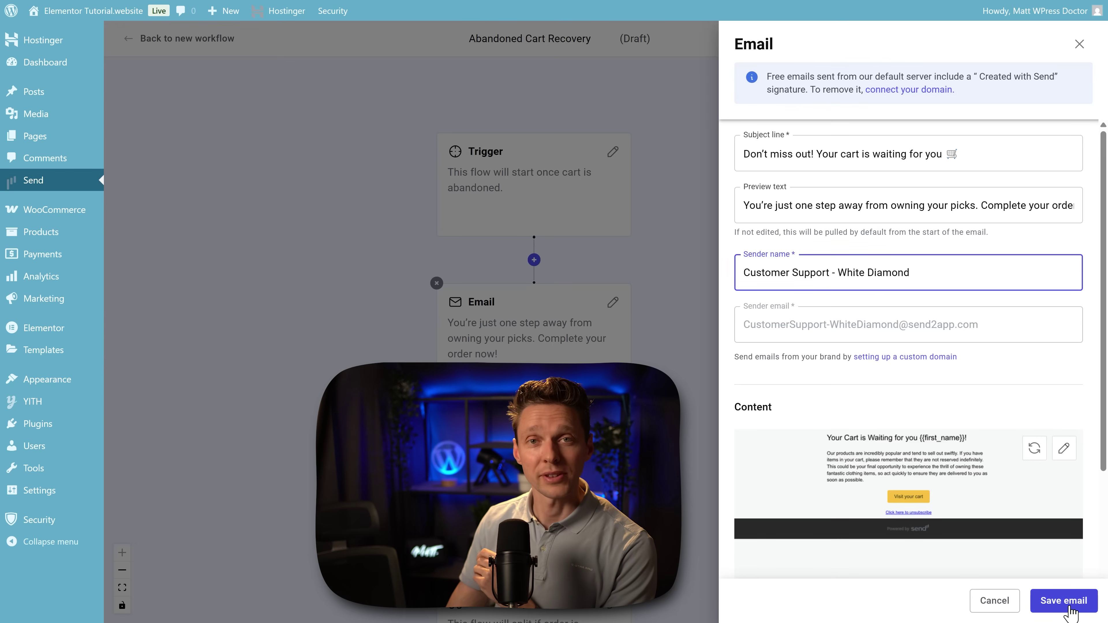
left_click(1069, 606)
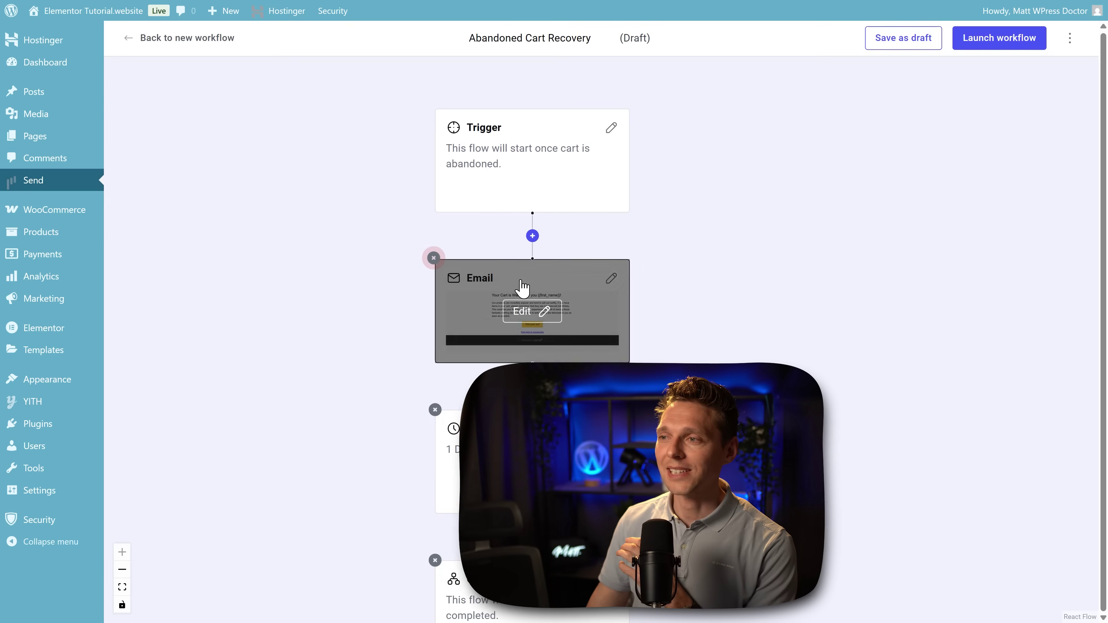
Step: Look at the time period options of the workflow's first waiting time and cancel without changing it
left_click_drag(746, 373, 723, 199)
mouse_move(564, 298)
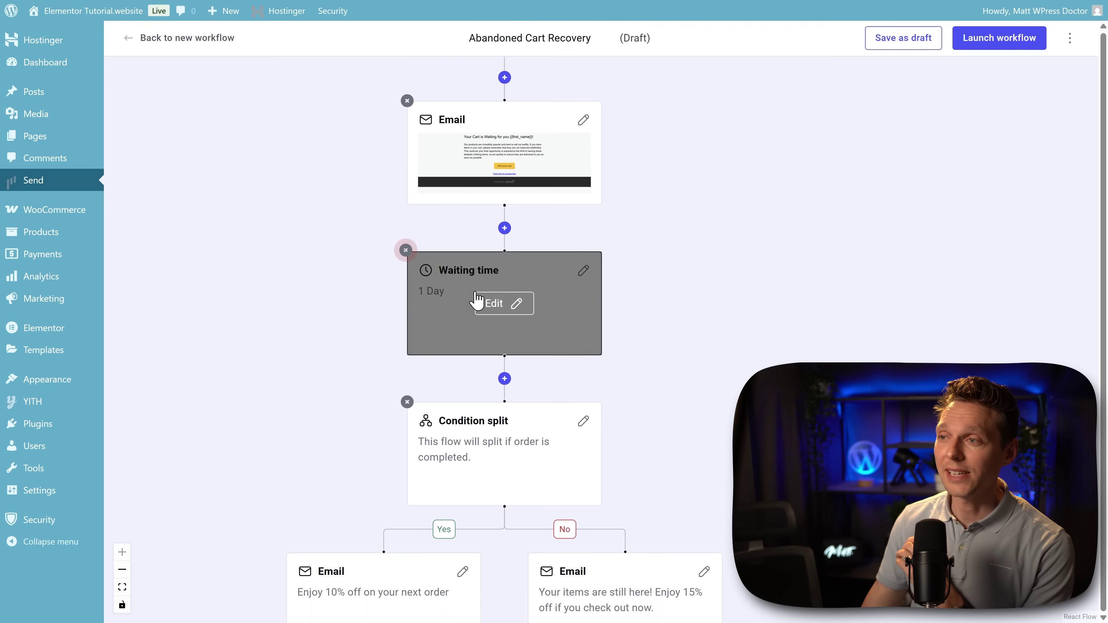
left_click(516, 304)
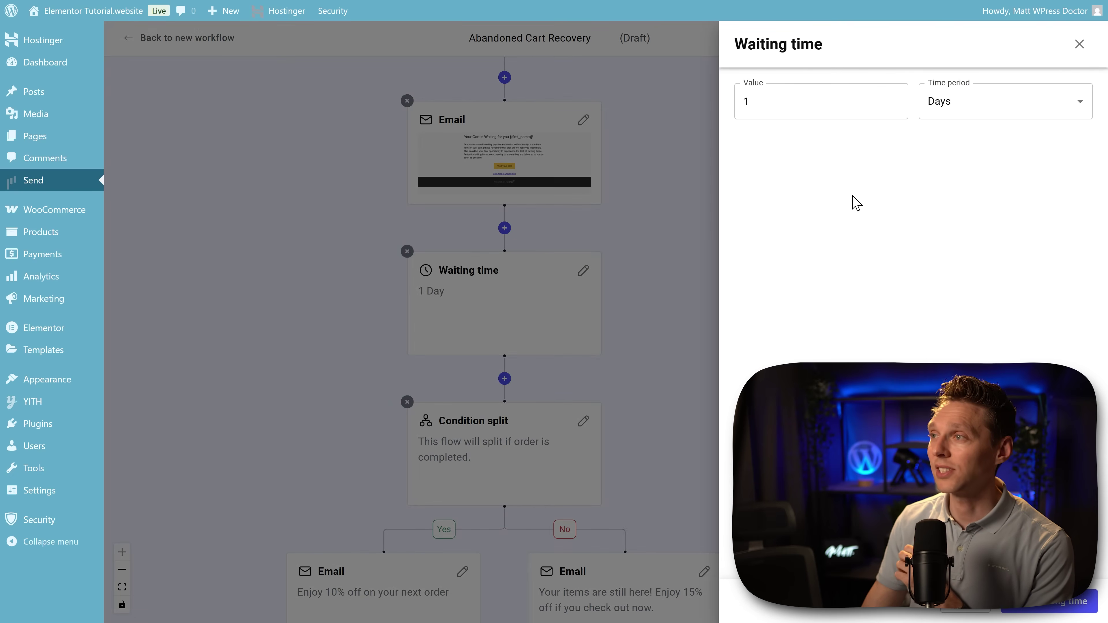
left_click(960, 114)
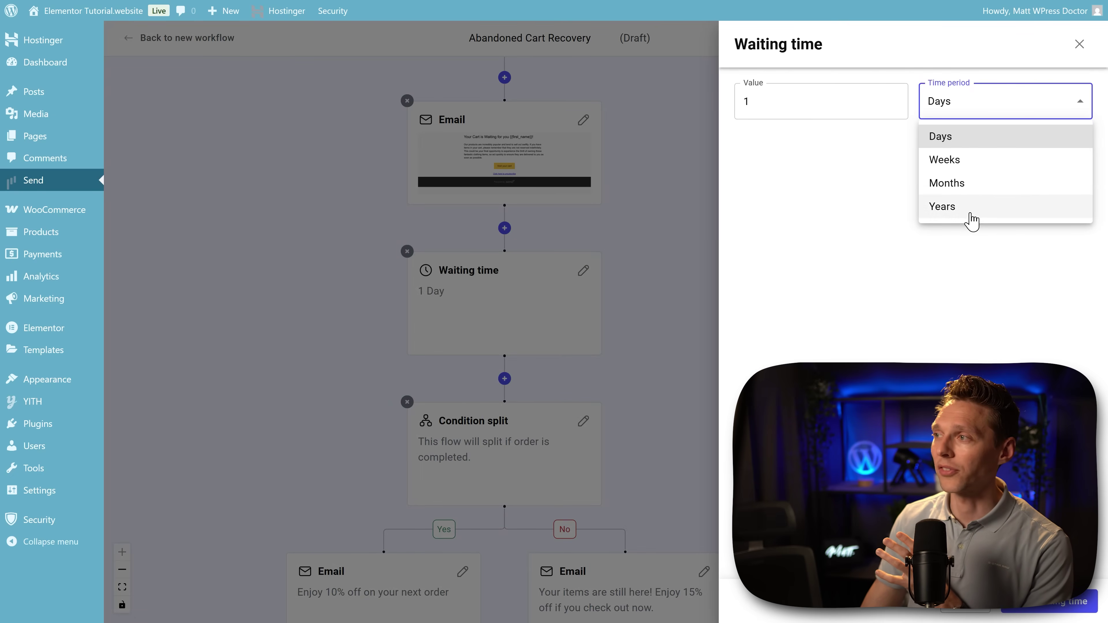
left_click(959, 277)
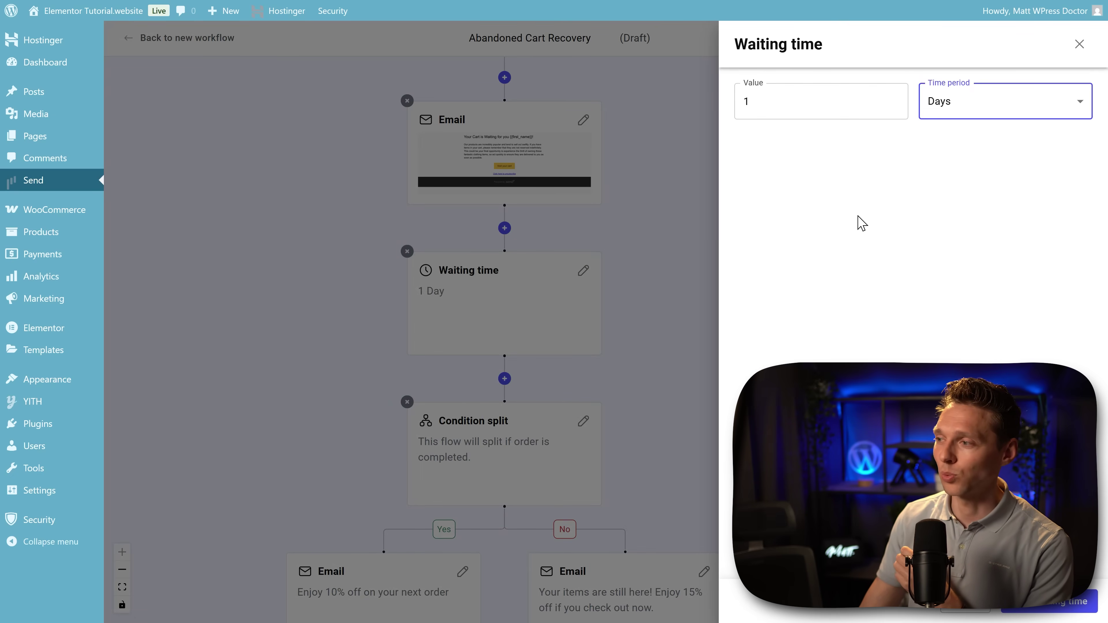
left_click(953, 608)
Step: Look at the conditions available for the condition split below the waiting time and close its settings unchanged
left_click_drag(668, 366, 658, 190)
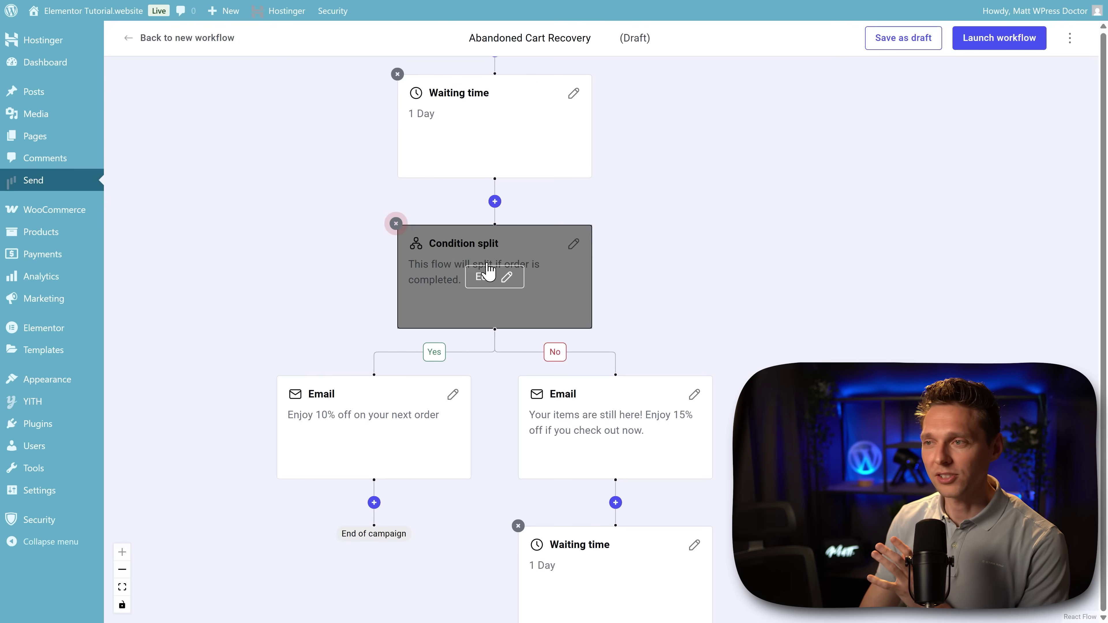
left_click(492, 286)
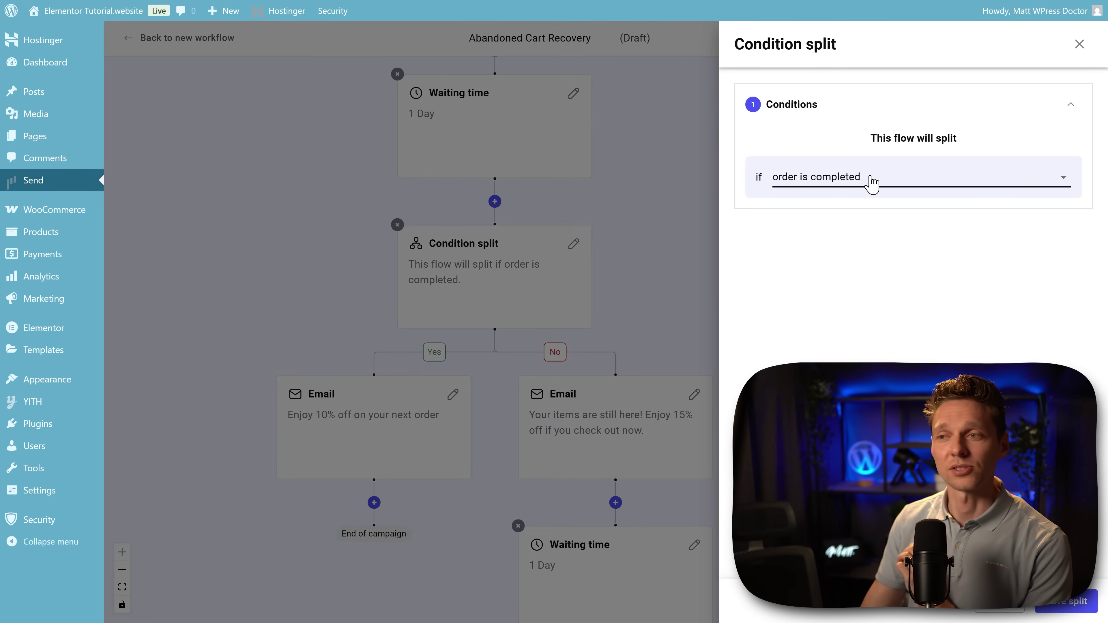
left_click(870, 178)
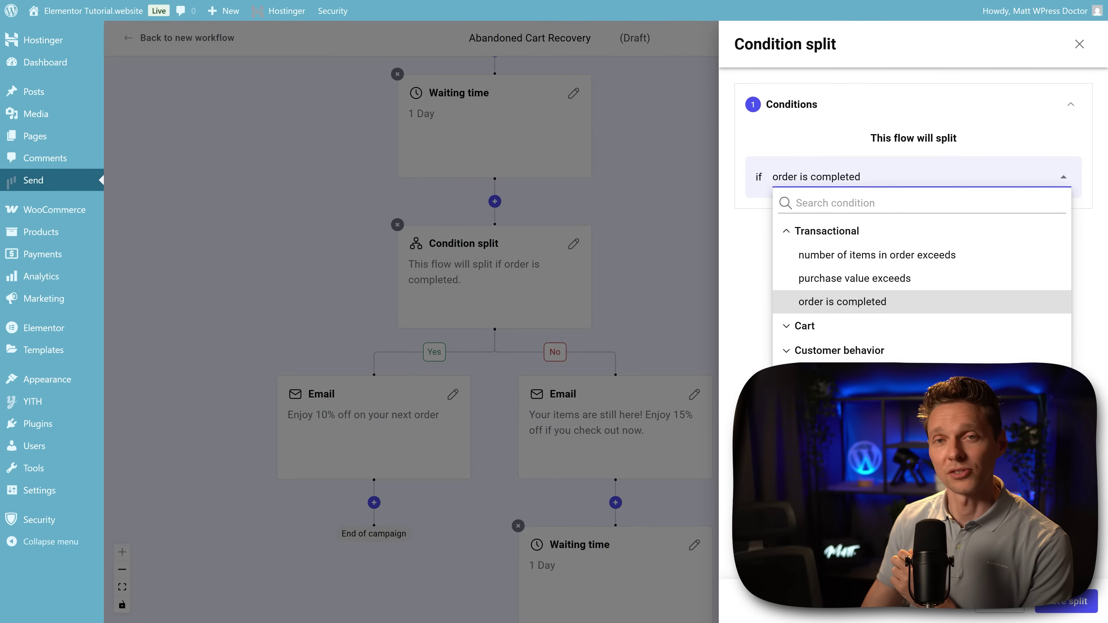
key("Escape")
key("Escape")
Step: Review the settings of the email on the condition split's Yes branch and close them without changes
left_click_drag(764, 297, 762, 247)
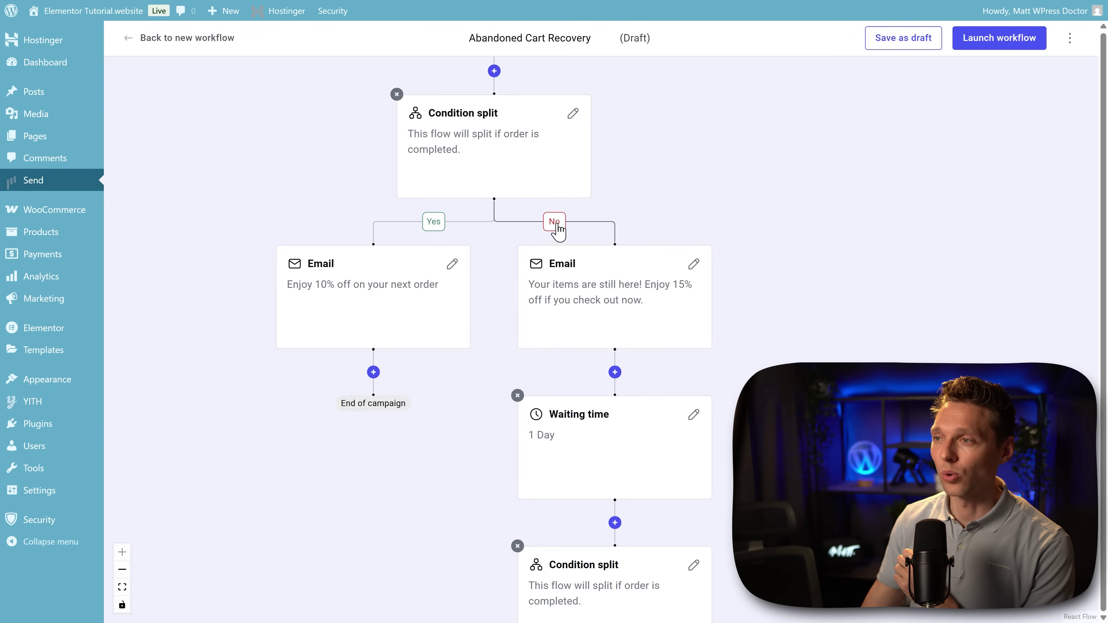
mouse_move(381, 297)
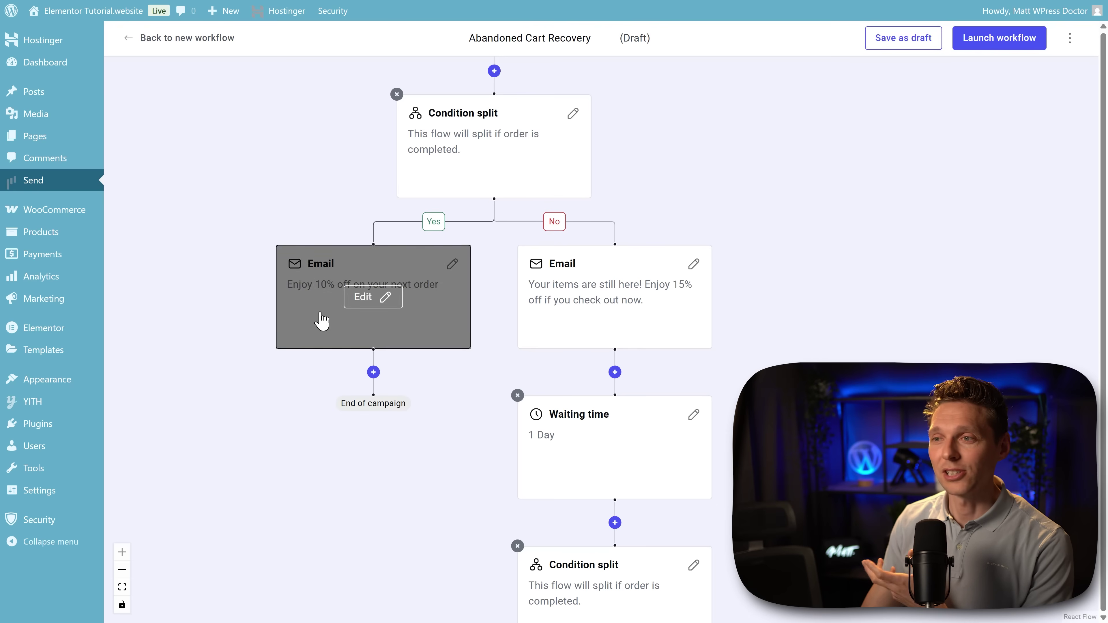
left_click(383, 301)
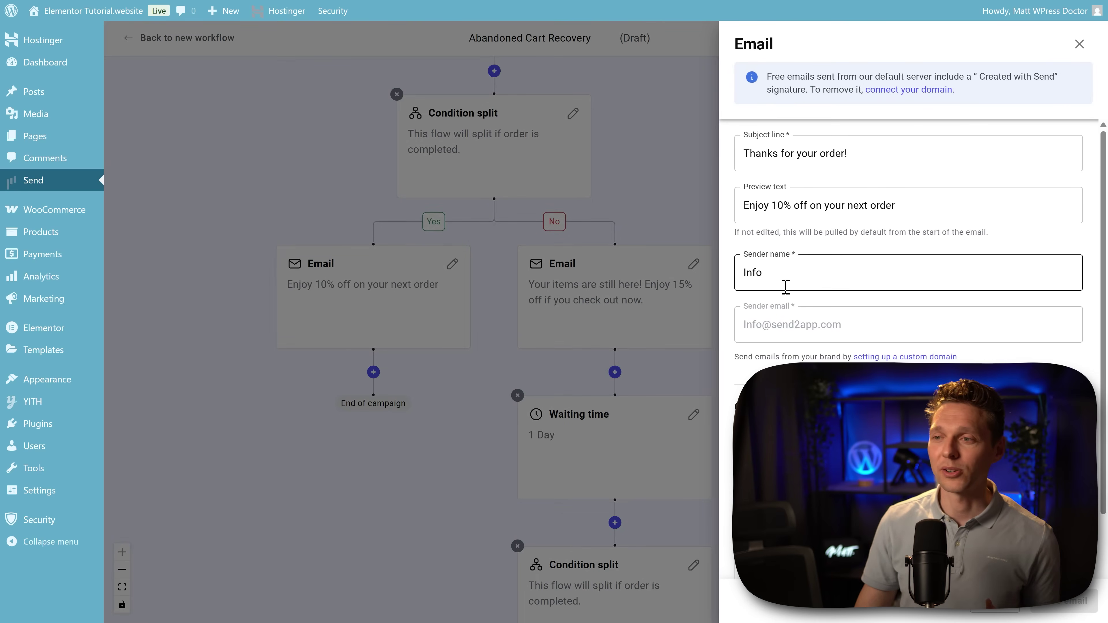
key("Escape")
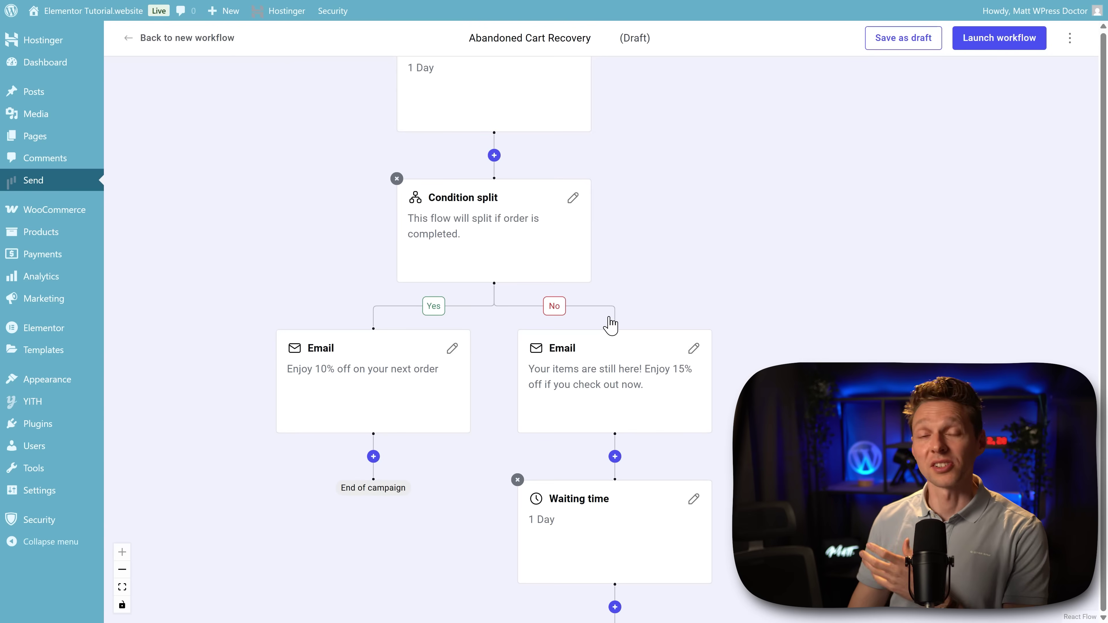
mouse_move(692, 393)
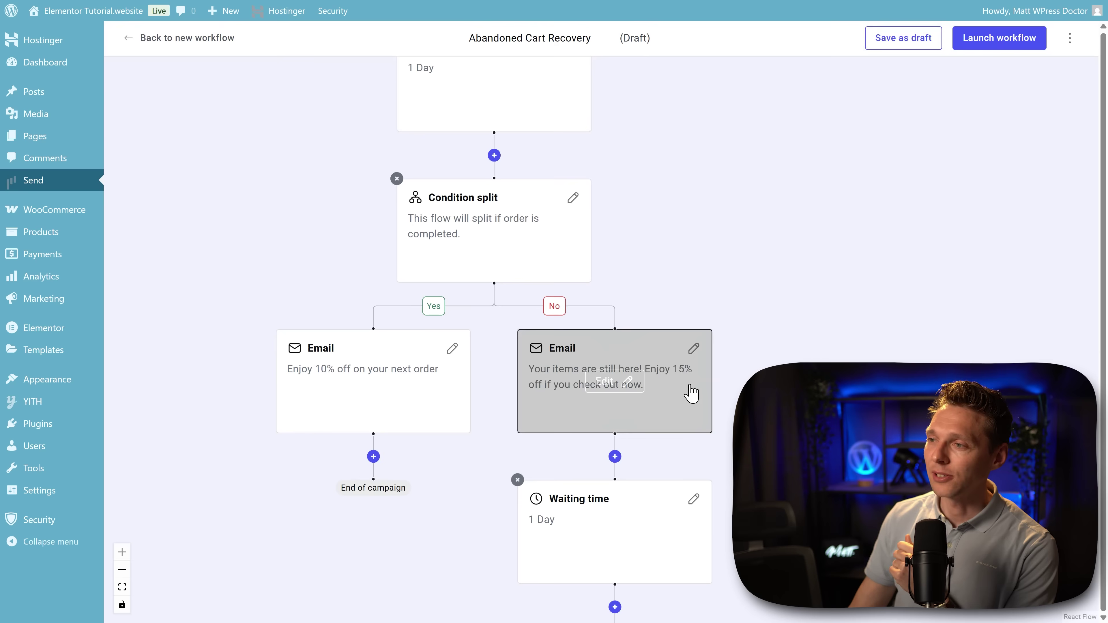
Step: Try changing the discount to 5% in the subject line and preview text of the first No branch's email, then discard the edits
left_click(614, 383)
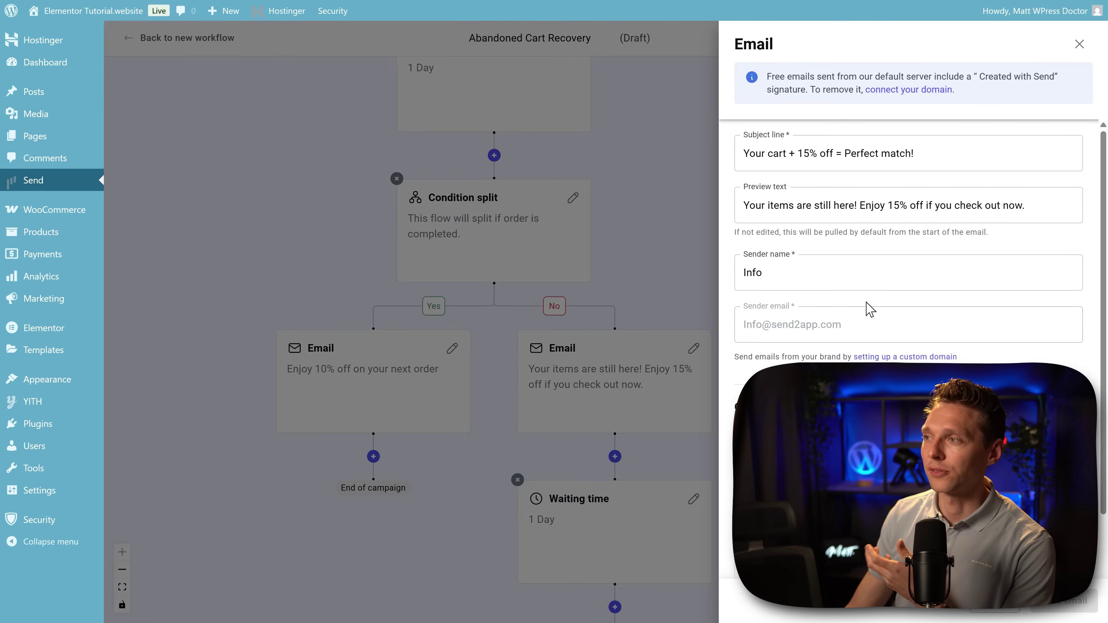
left_click(807, 153)
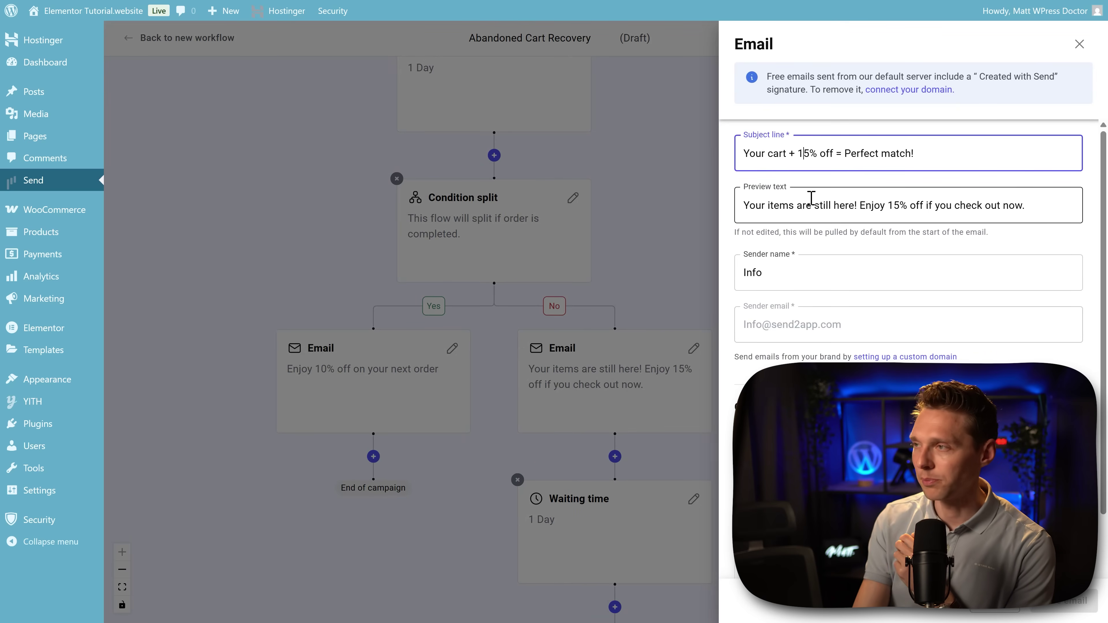
key("BackSpace")
left_click(890, 207)
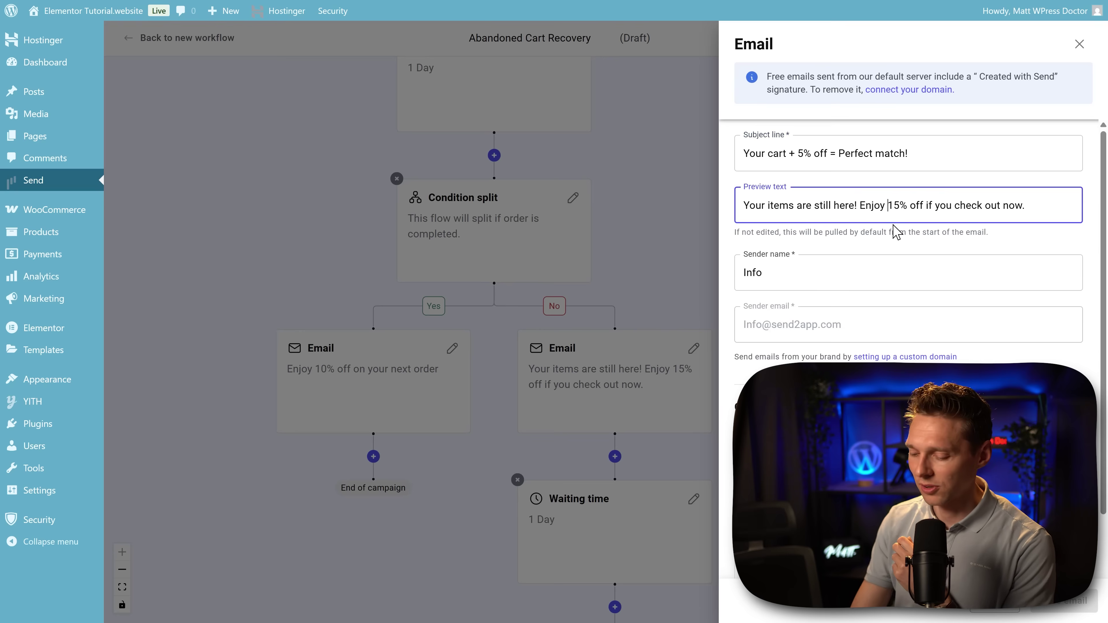
key("Delete")
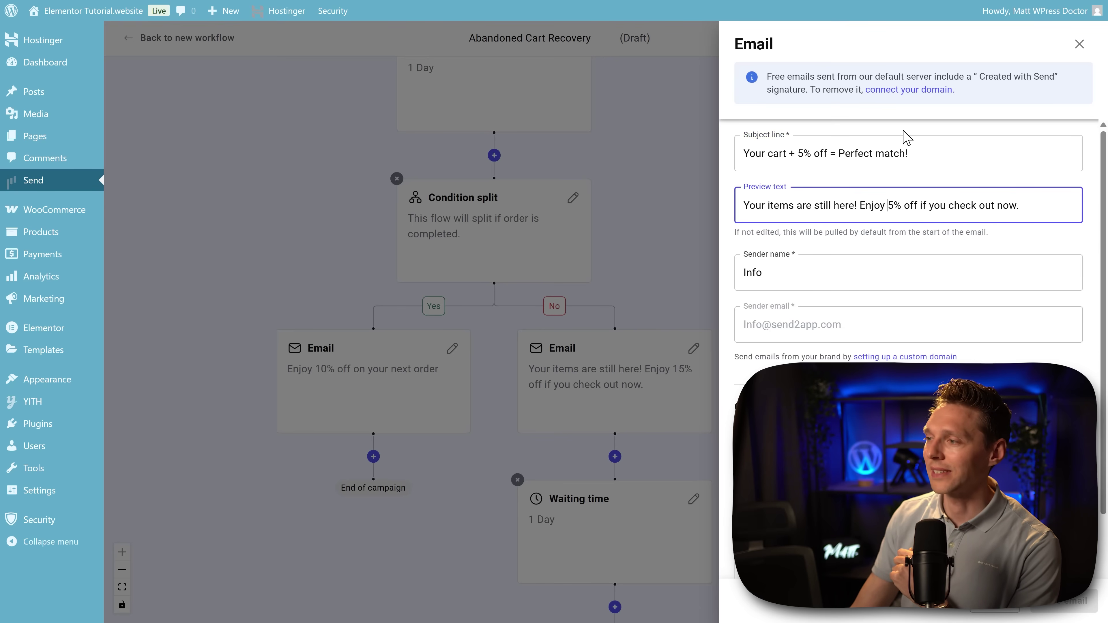
left_click(1021, 615)
Step: Examine the rest of the workflow down to its final emails and the step types that can be added below the first No-branch email
scroll(786, 314, "down", 5)
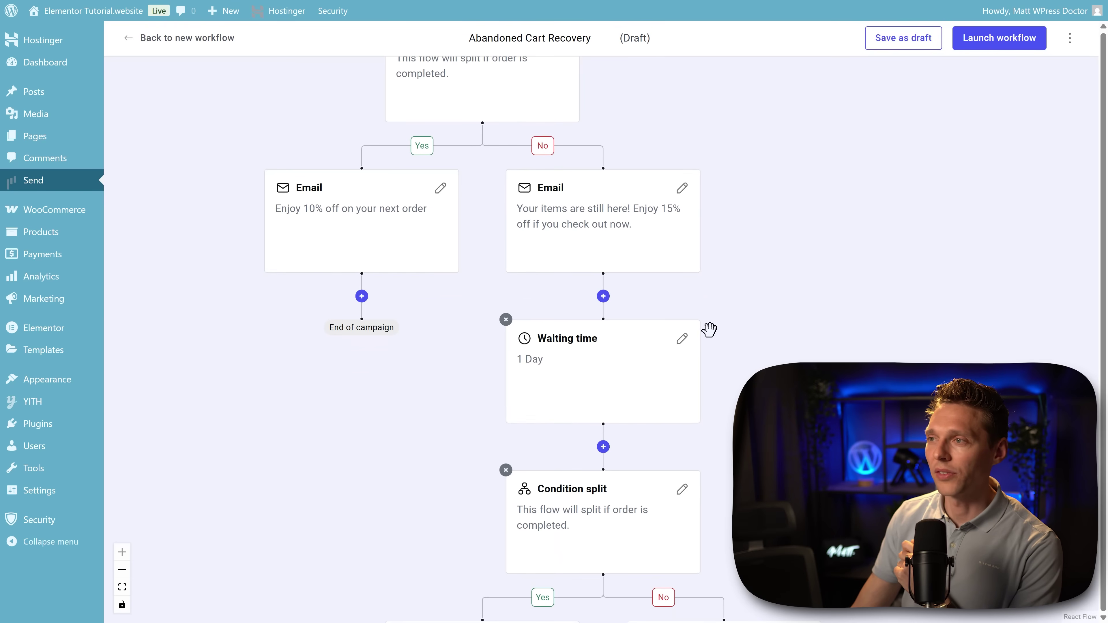
scroll(727, 427, "down", 6)
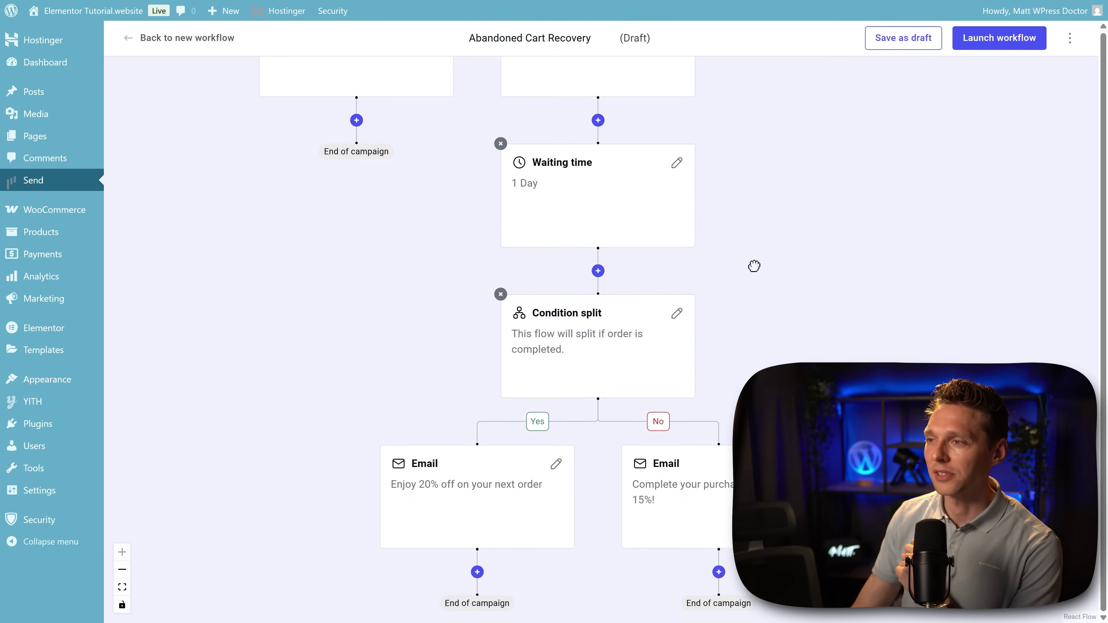
scroll(752, 322, "down", 5)
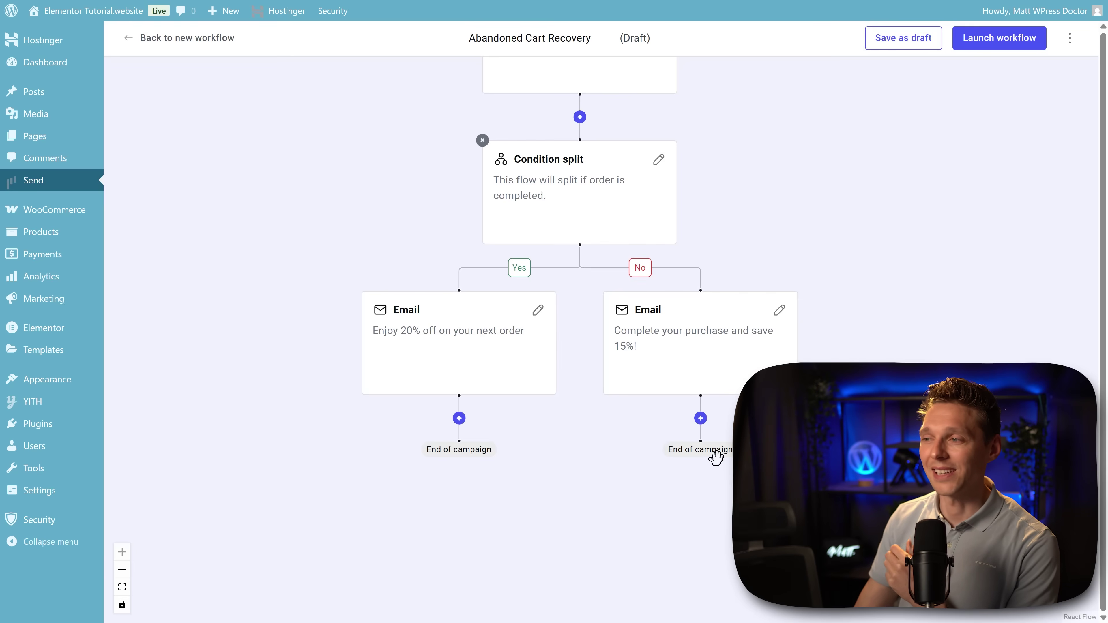
left_click_drag(539, 482, 514, 487)
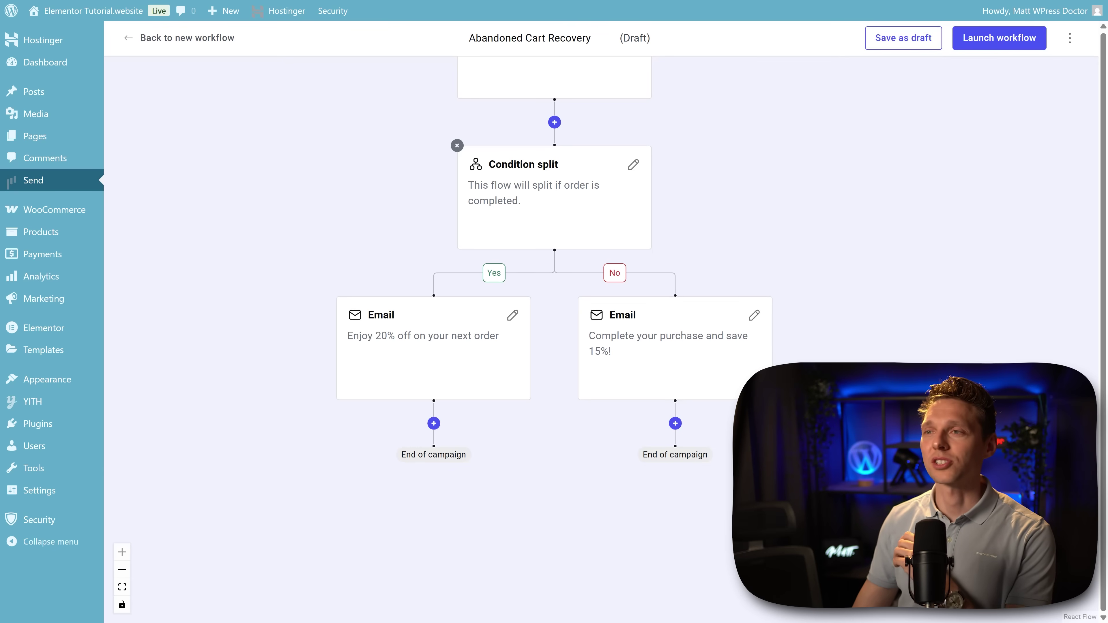
left_click_drag(728, 140, 735, 344)
left_click_drag(719, 282, 718, 392)
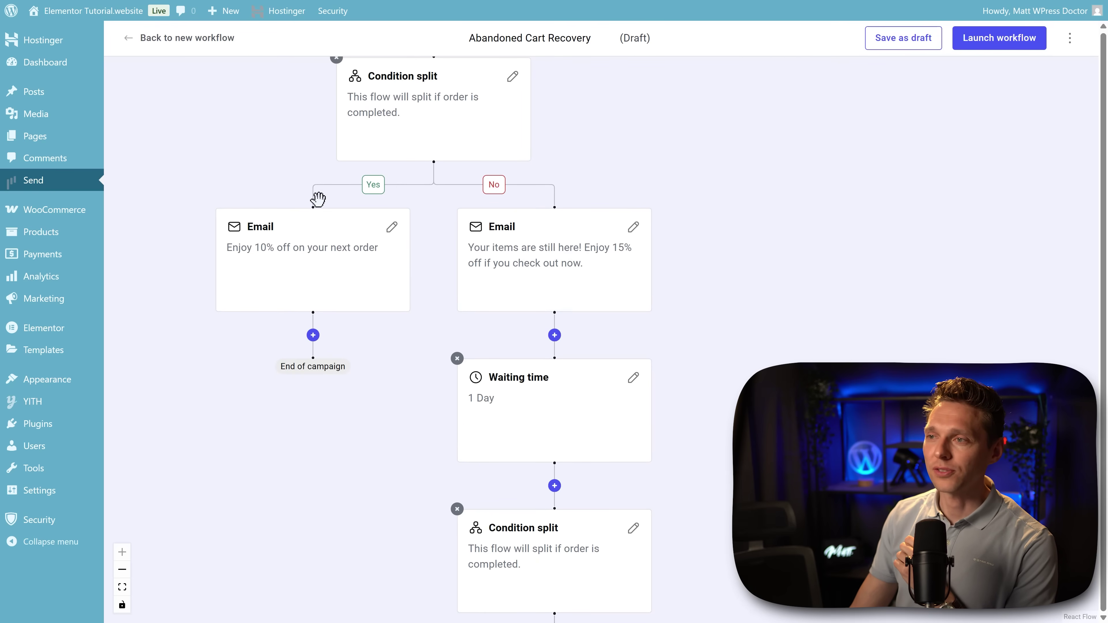
mouse_move(516, 278)
left_click(554, 335)
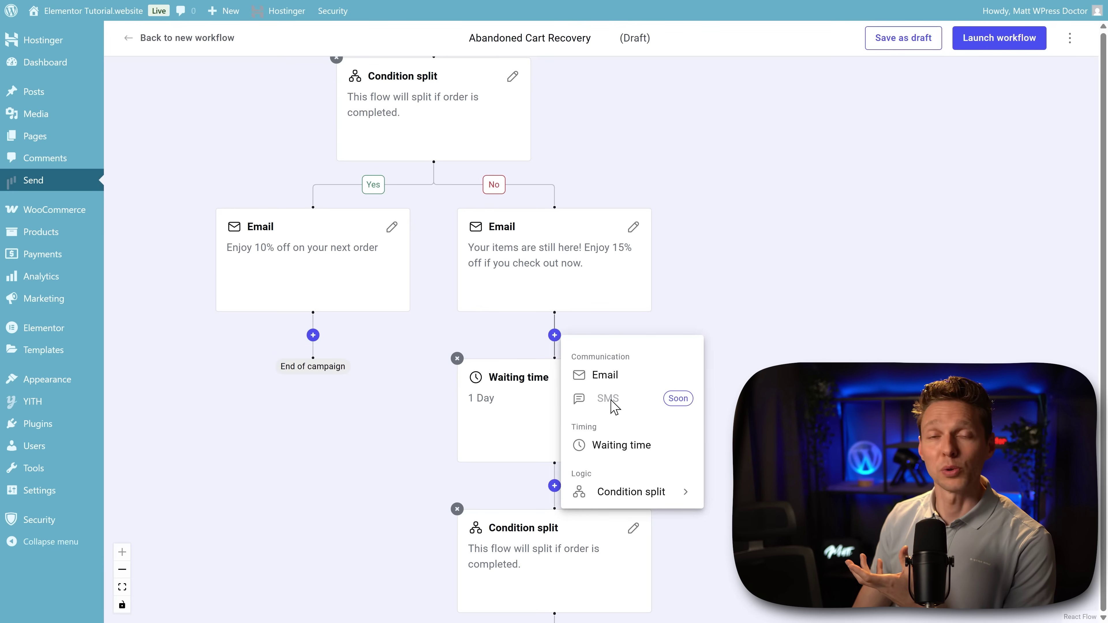
left_click(749, 377)
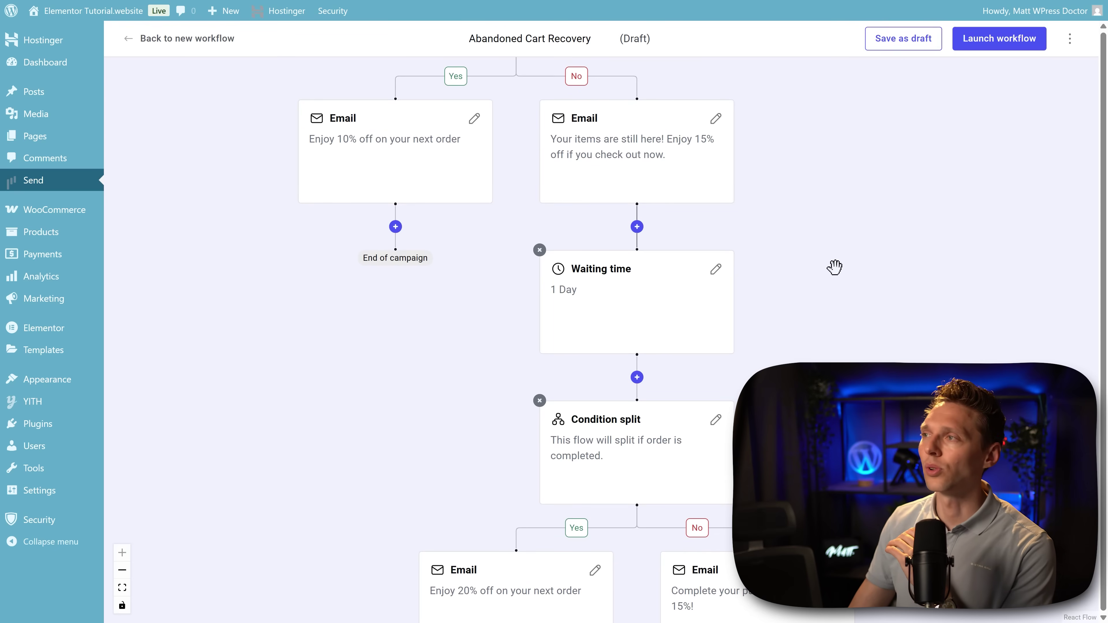
Step: Launch the Abandoned Cart Recovery workflow
left_click_drag(874, 171, 887, 228)
scroll(848, 203, "up", 6)
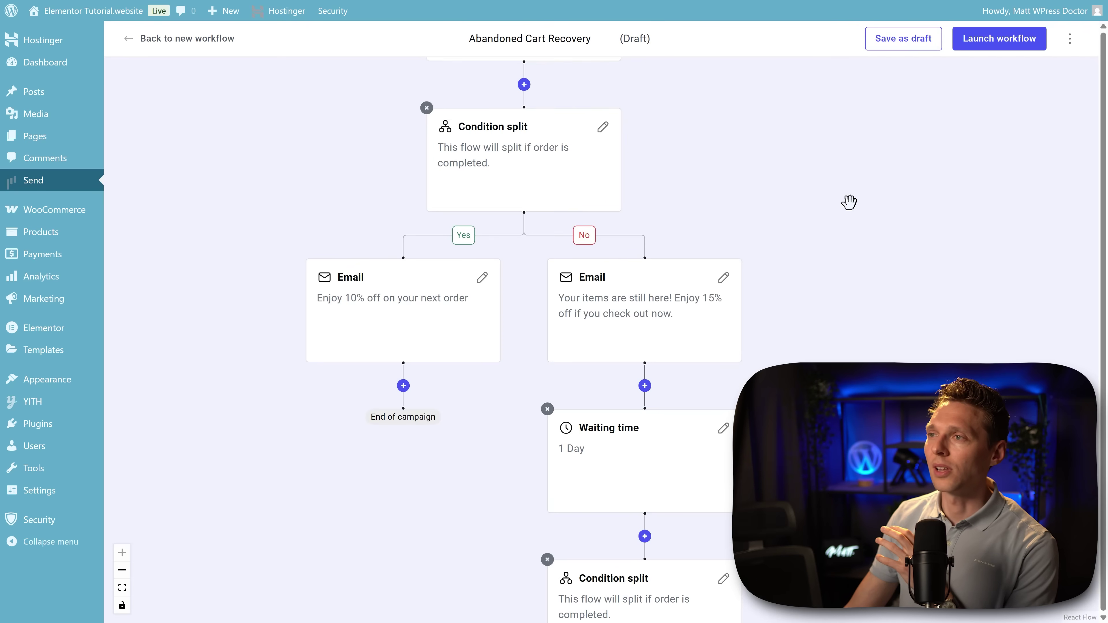
left_click(991, 40)
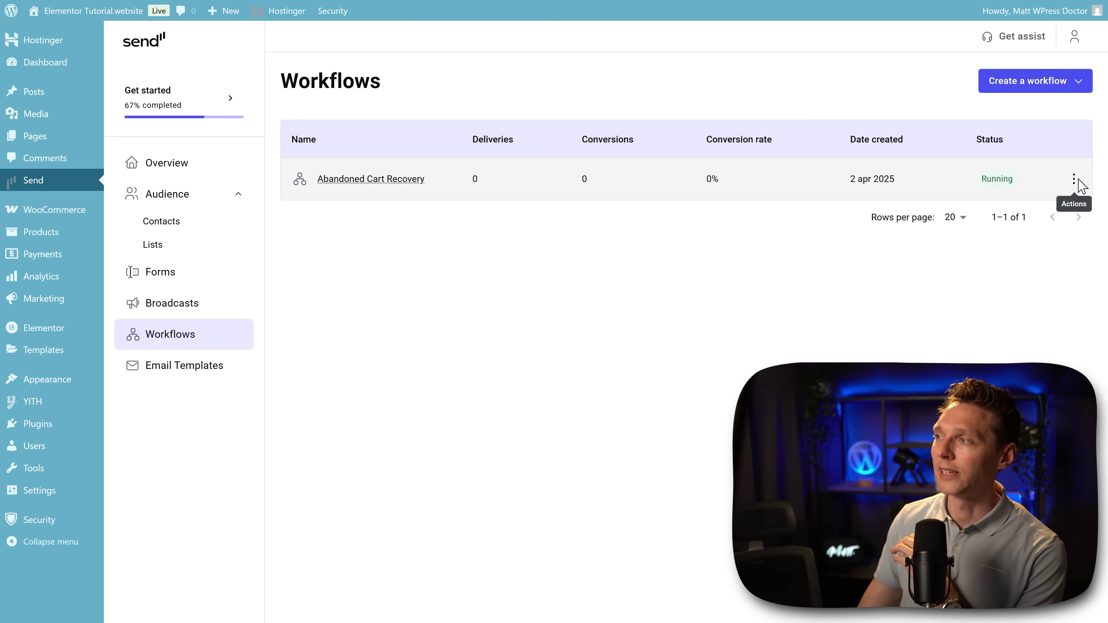
Step: Pause the Abandoned Cart Recovery campaign and check its available actions without resuming it
left_click(1075, 179)
left_click(1036, 222)
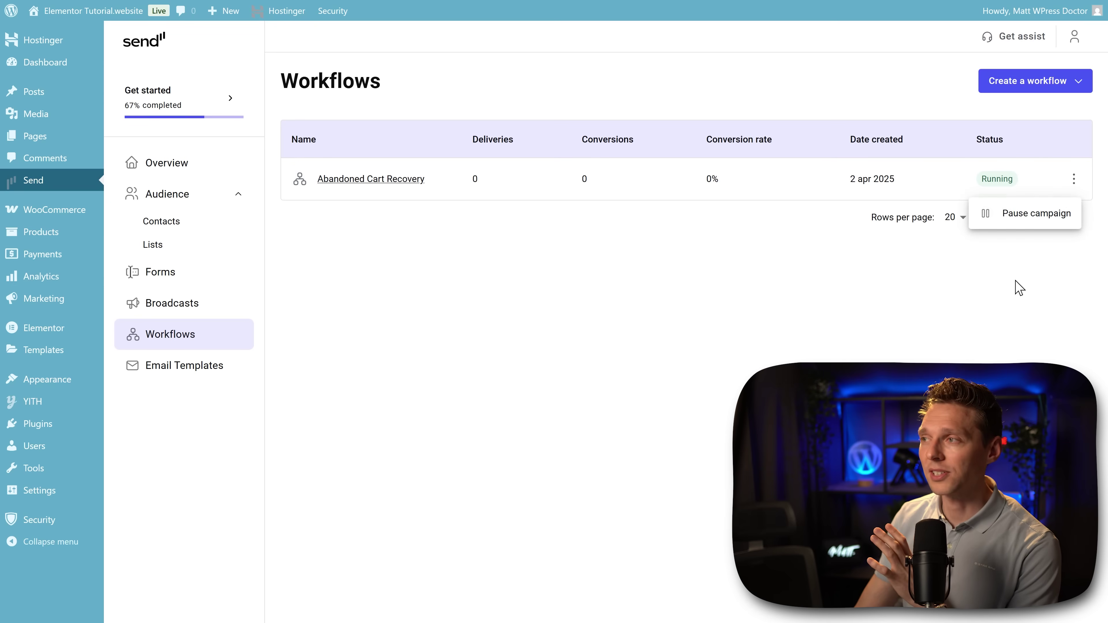
left_click(1073, 179)
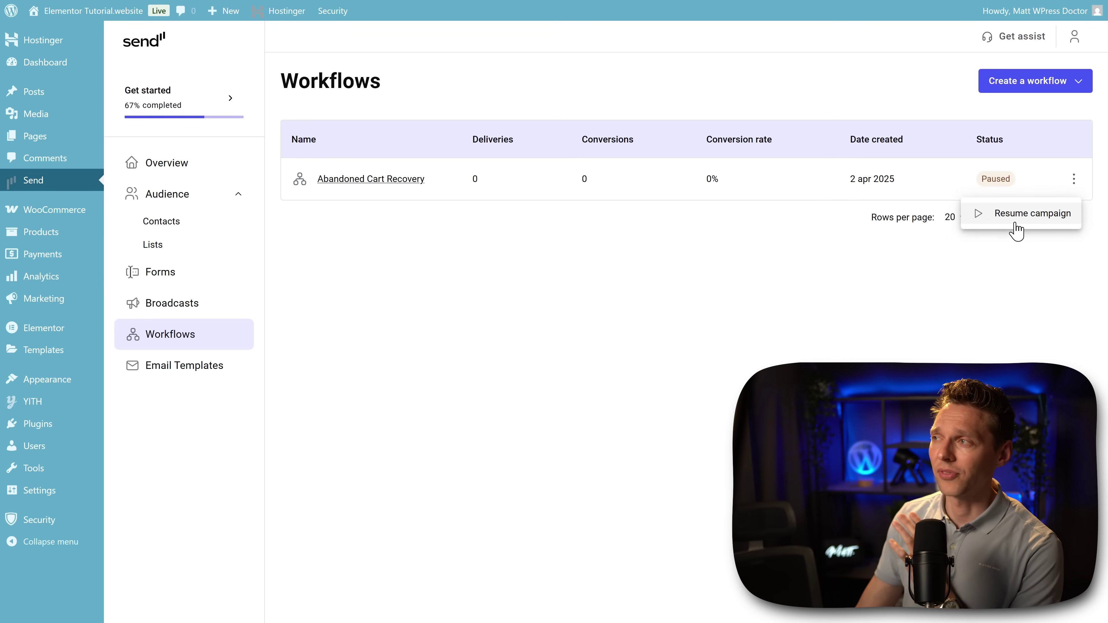
left_click(1033, 270)
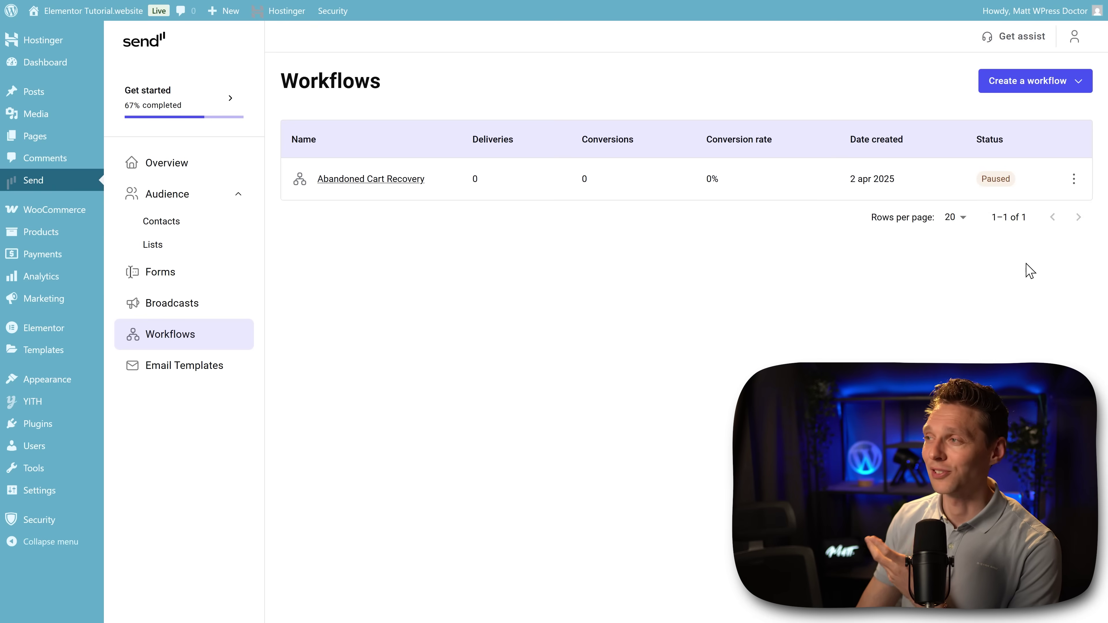
left_click(1074, 179)
left_click(1026, 257)
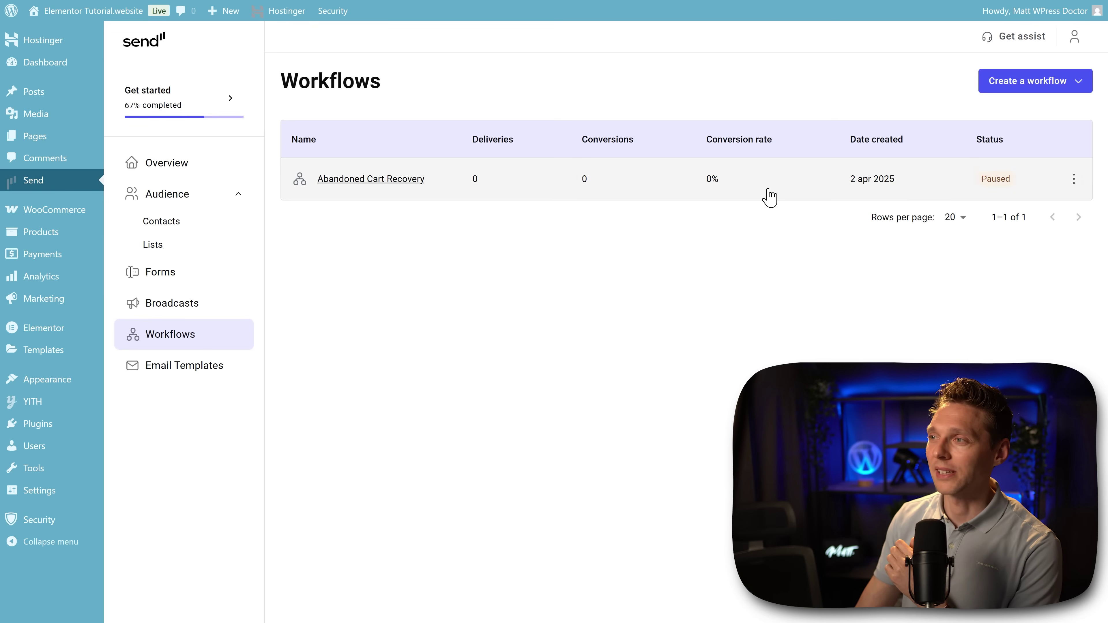
Step: Open the paused Abandoned Cart Recovery workflow, look at its additional options and return to the workflow list
left_click(769, 197)
left_click(1064, 44)
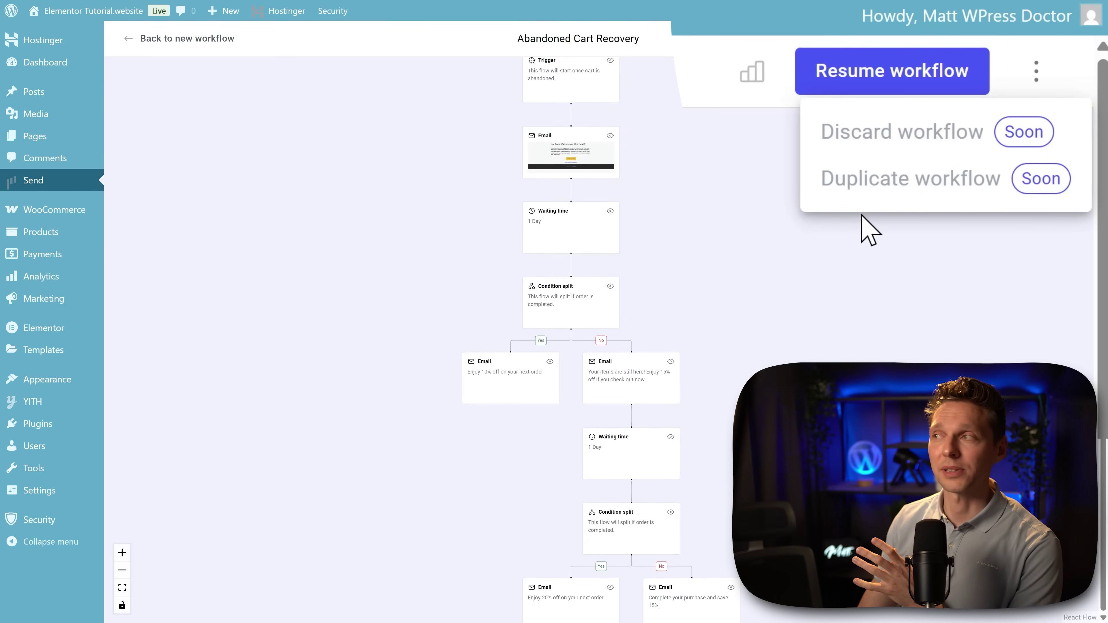
left_click(128, 38)
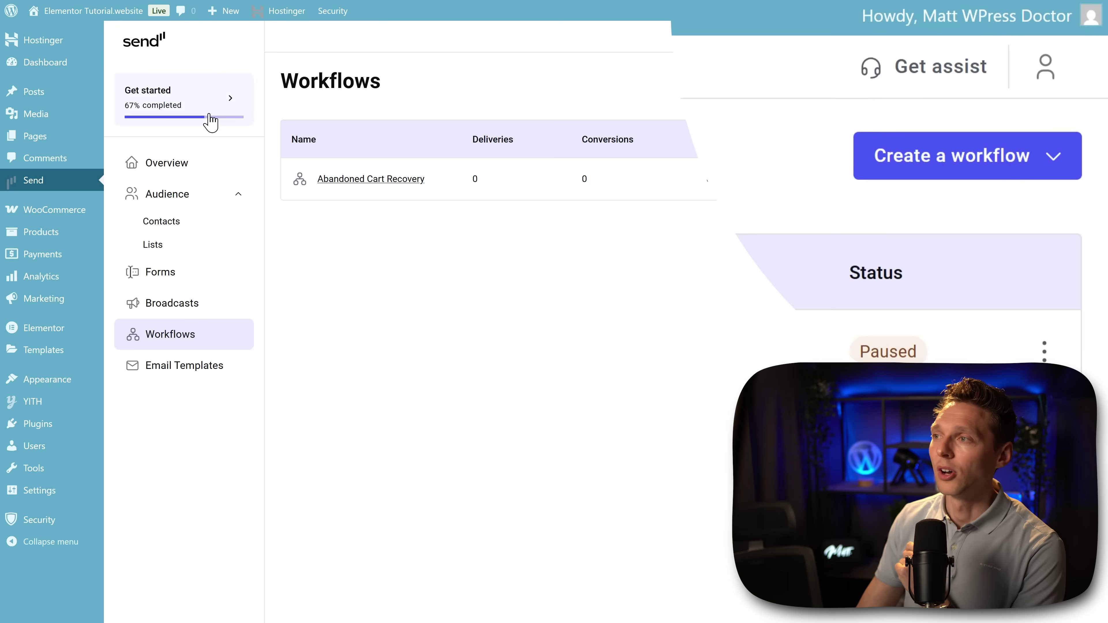
Step: Start the branded email setup from the "Make it yours" section of the Get Started checklist
left_click(212, 116)
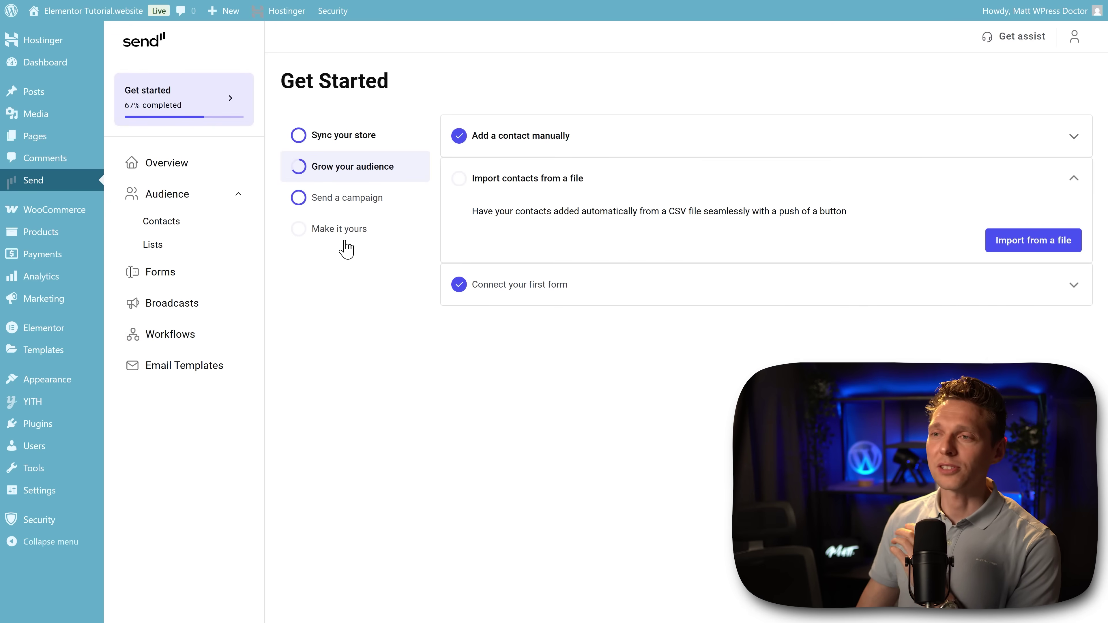
left_click(341, 231)
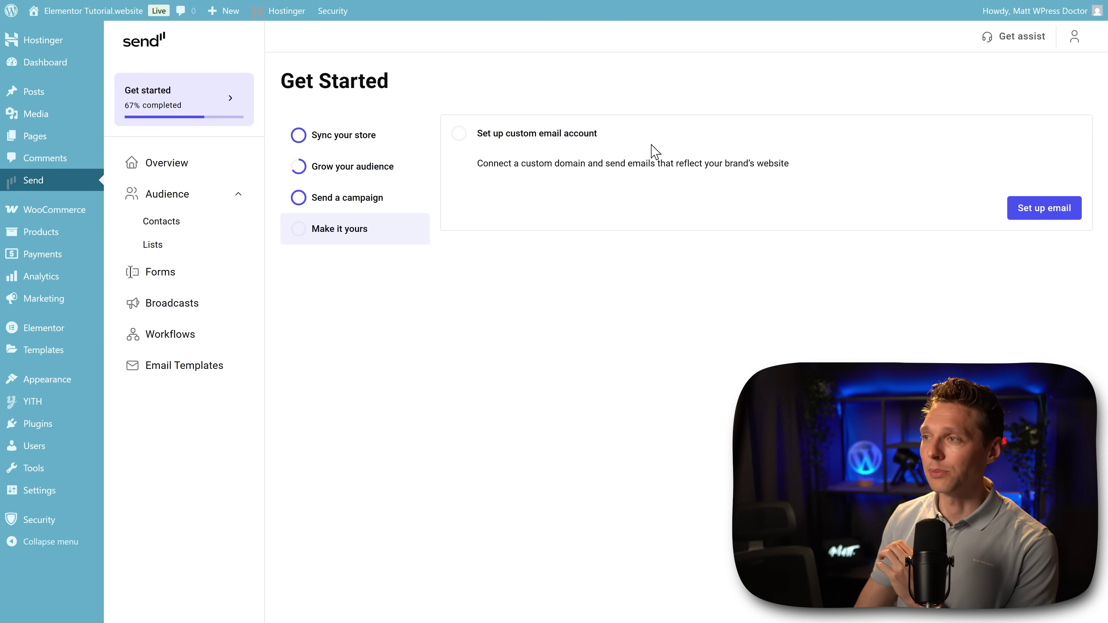
left_click(1040, 220)
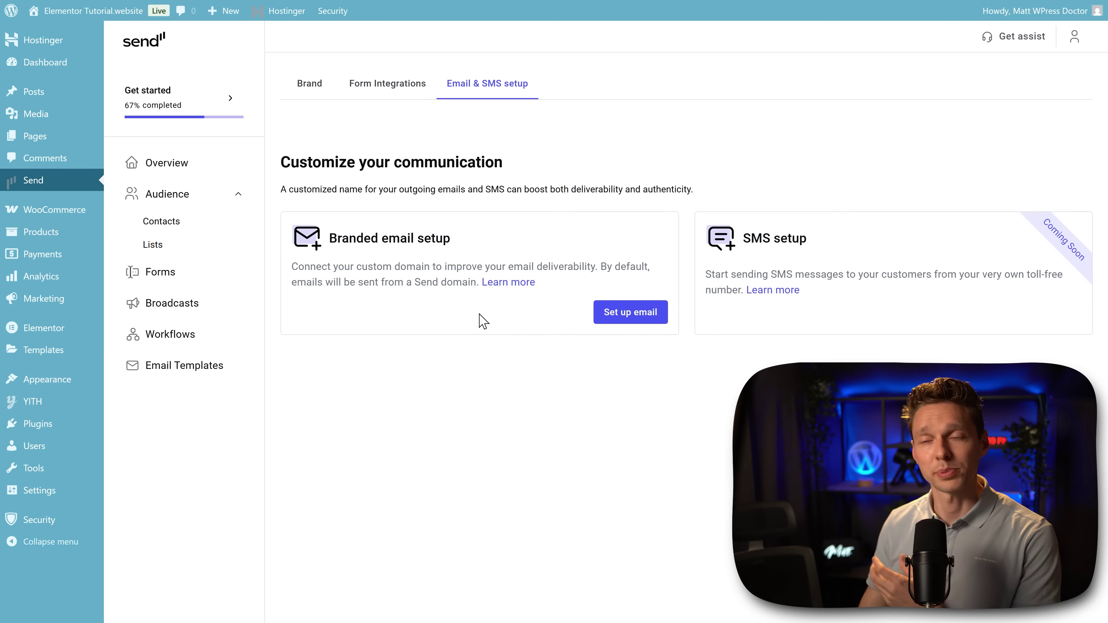
left_click(638, 317)
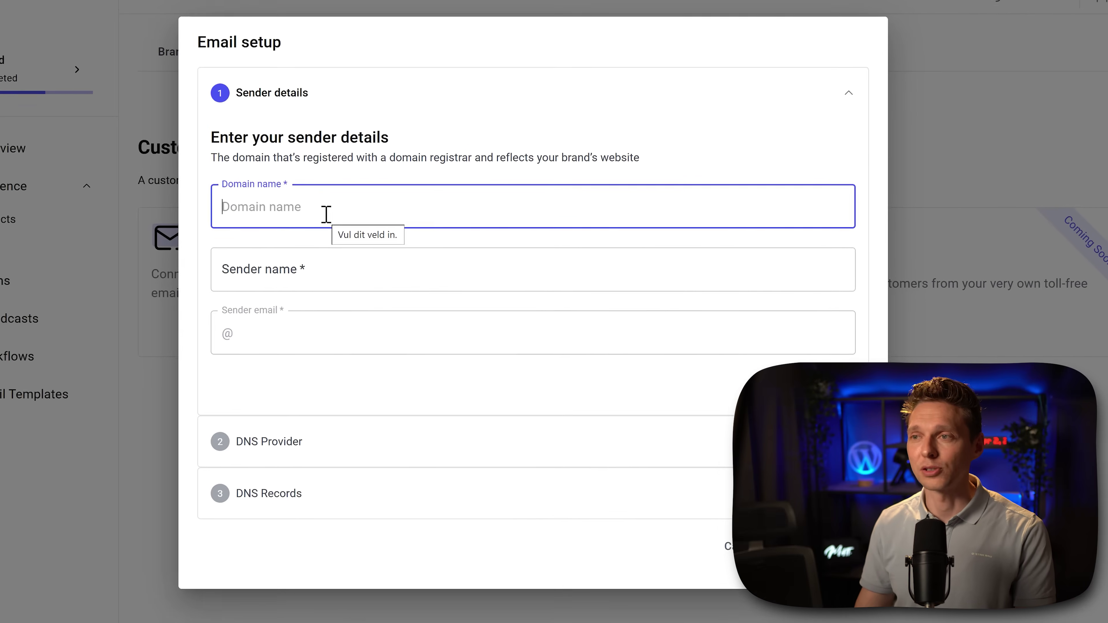
Step: Enter elementortutorial.website as the domain name and "support" as the sender name, and continue to the DNS provider selection
double_click(282, 259)
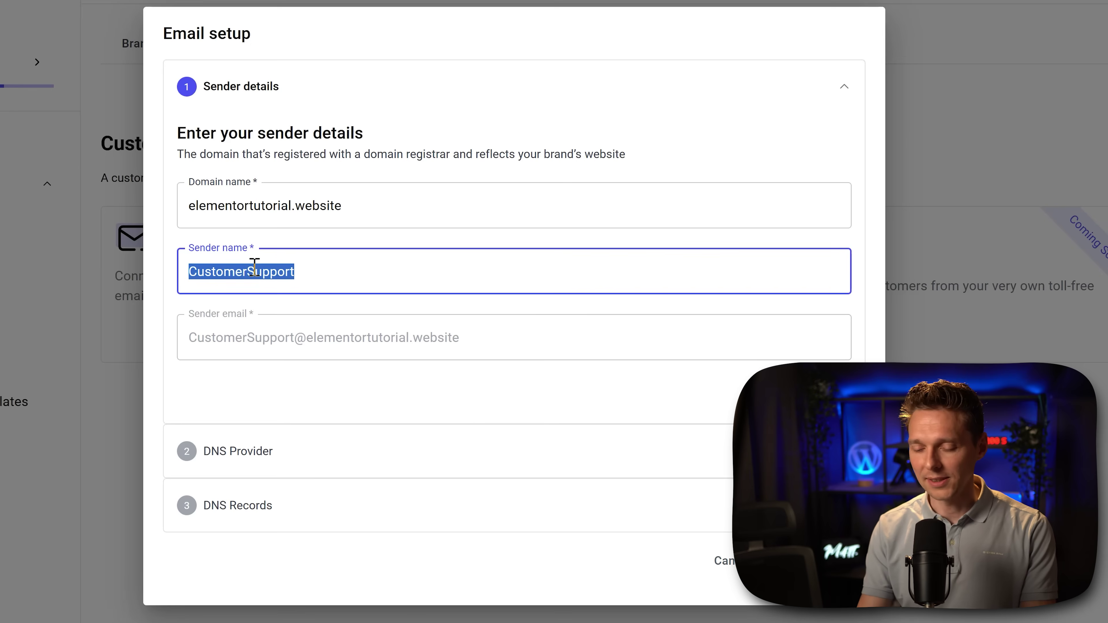
type("supp")
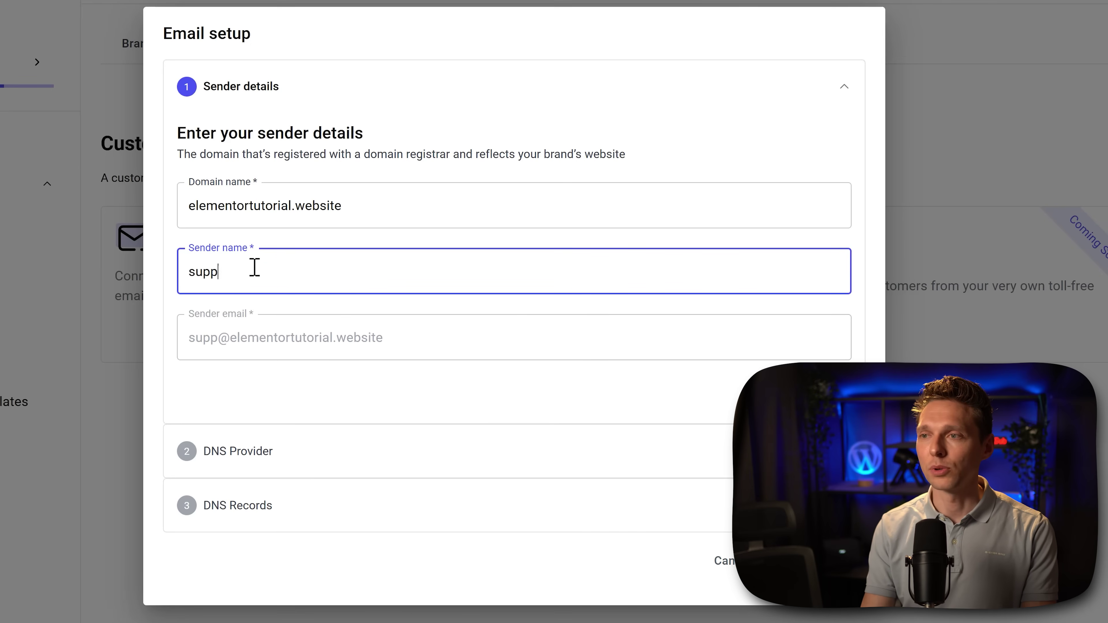
type("ort")
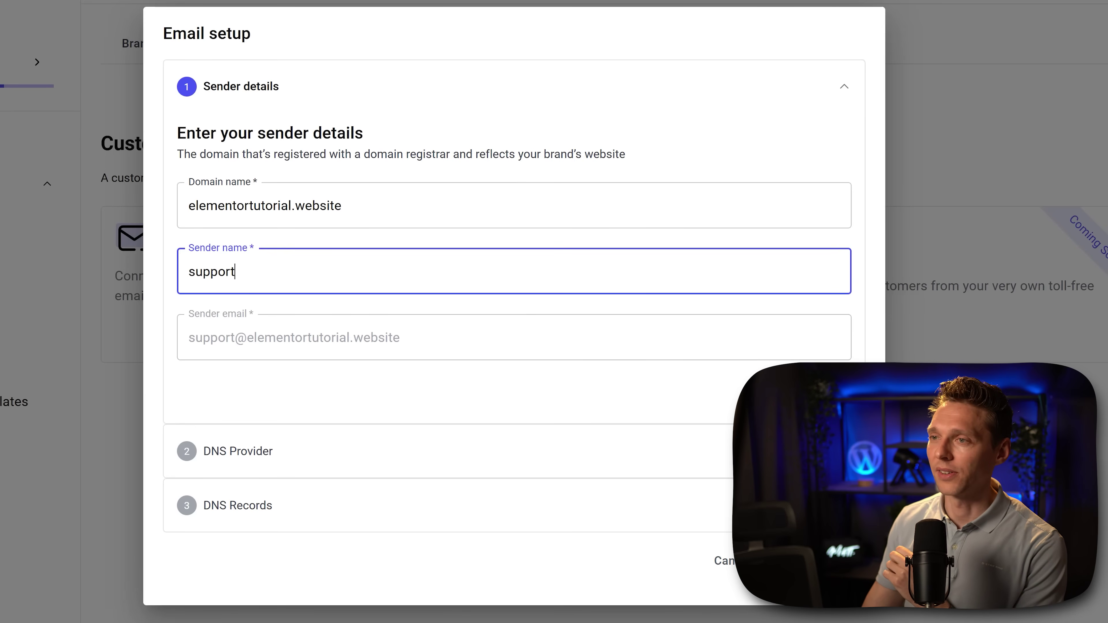
left_click(827, 395)
Step: Select Hostinger as the DNS provider and continue to the DNS records
left_click(321, 261)
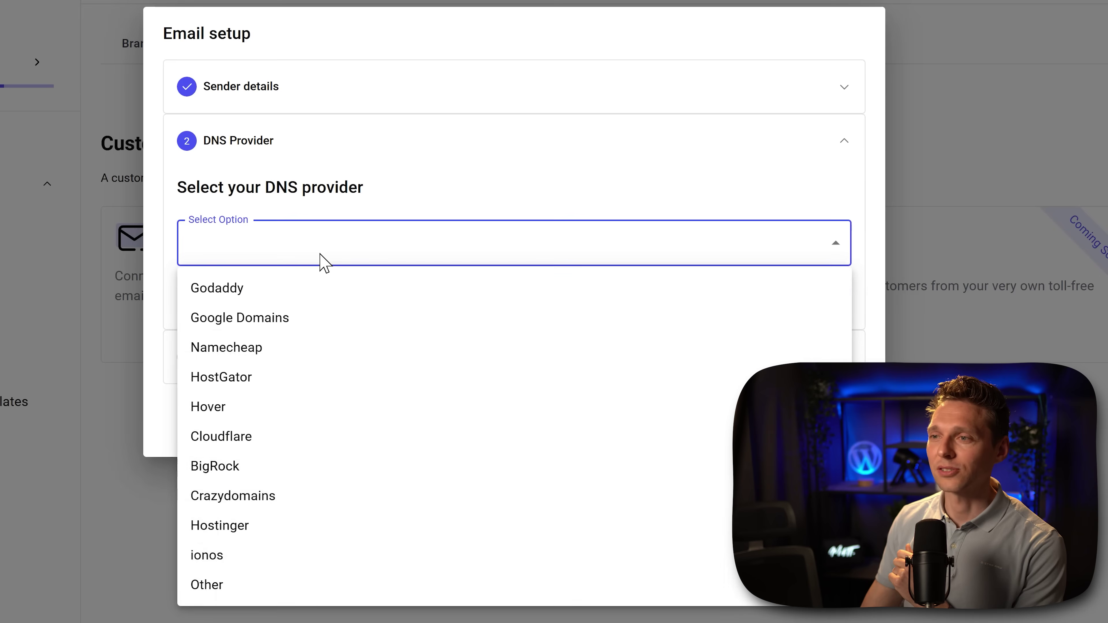
left_click(261, 291)
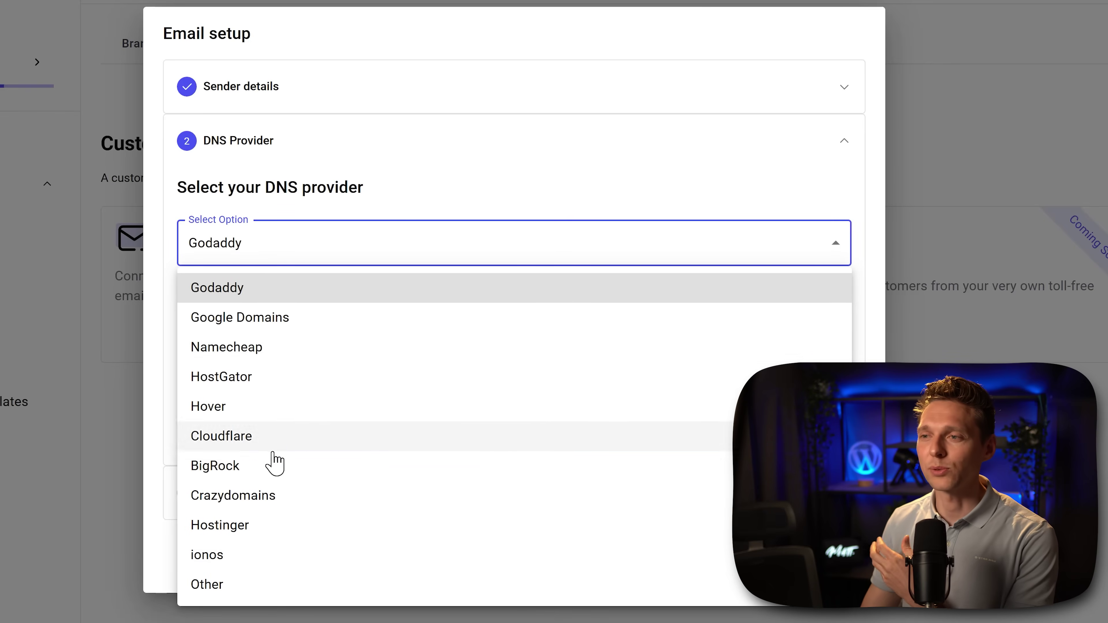
left_click(273, 462)
left_click(249, 261)
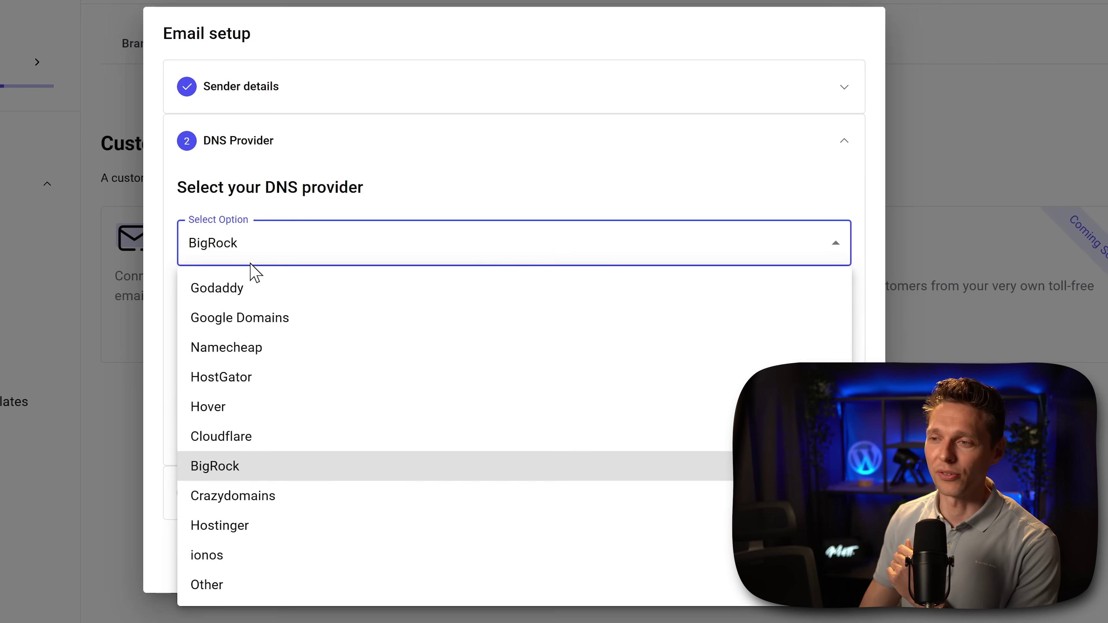
left_click(234, 527)
left_click(284, 367)
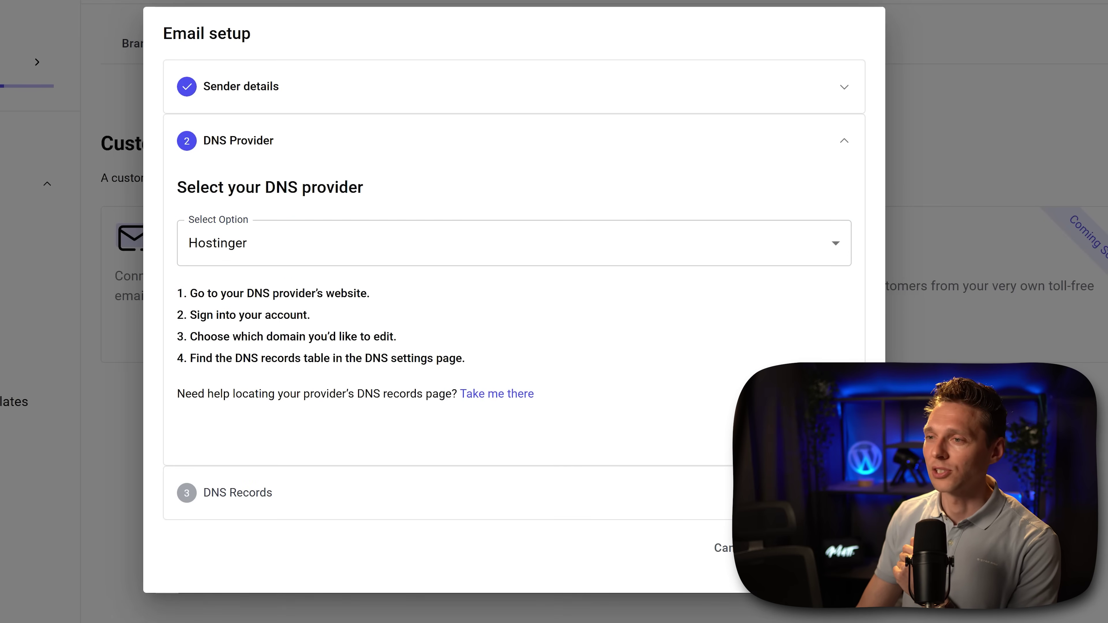
left_click(815, 548)
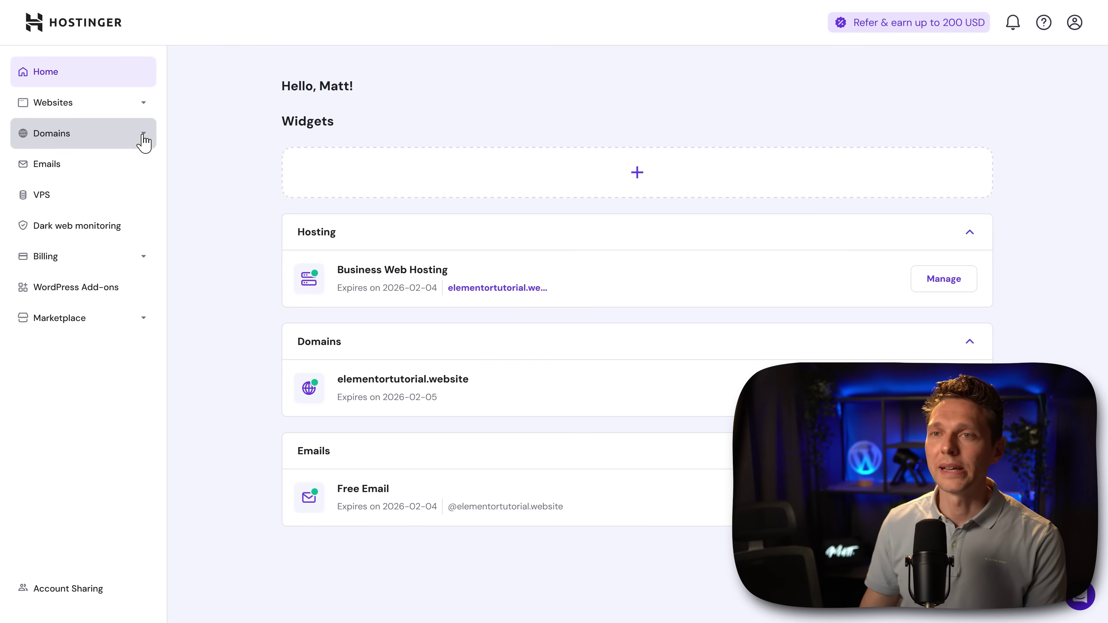
Step: Switch to the Hostinger panel and open the DNS and nameserver settings of the elementortutorial.website domain
left_click(144, 142)
left_click(937, 326)
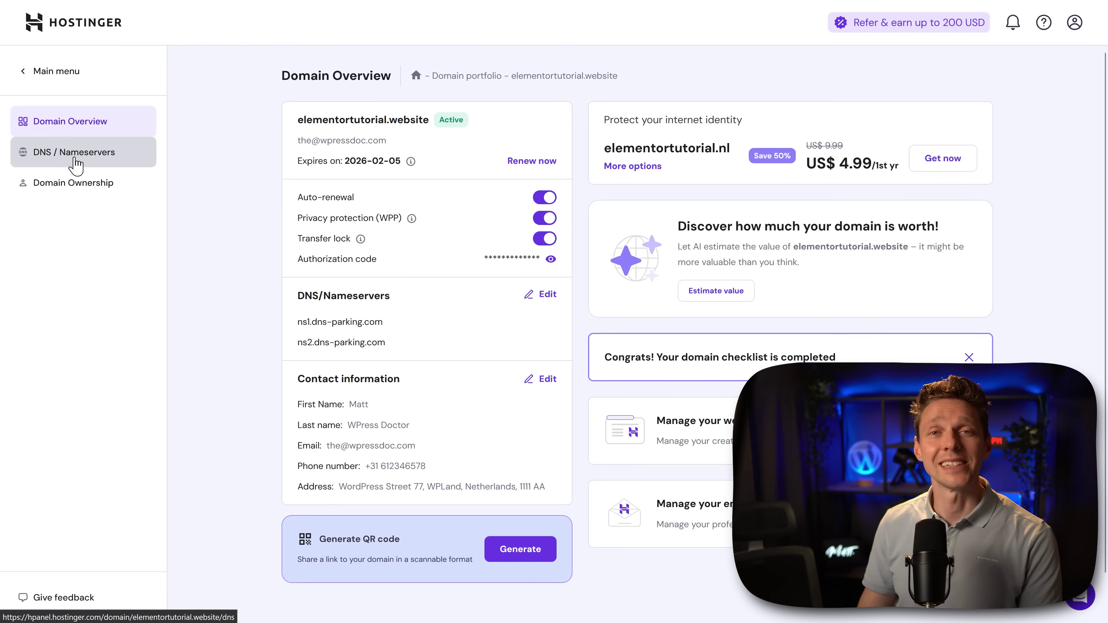
left_click(80, 158)
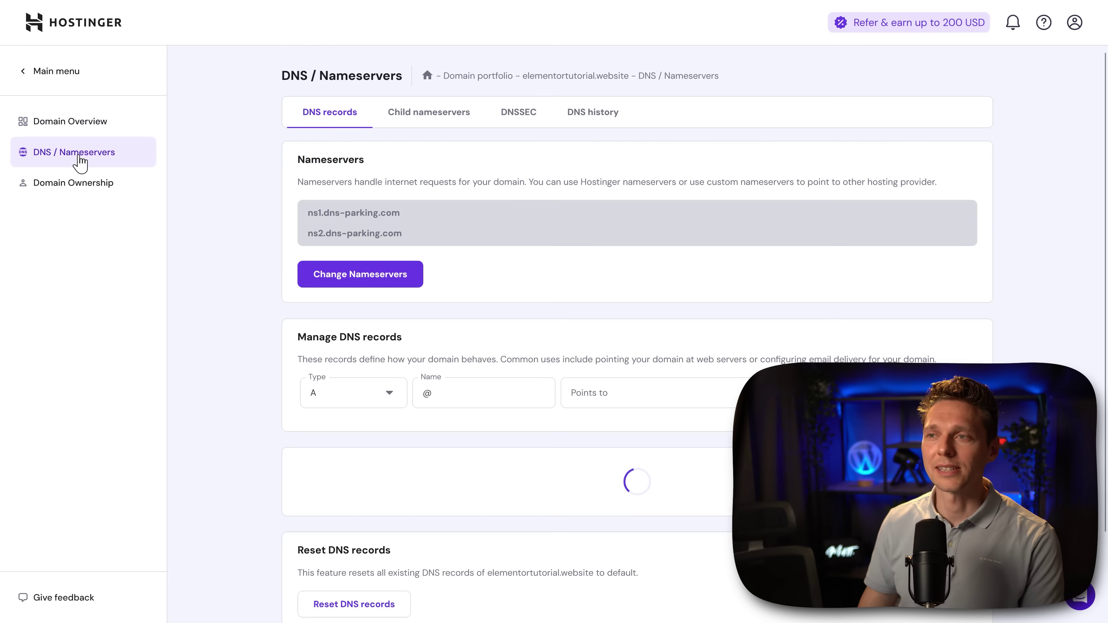
Step: Add a CNAME record for elementortutorial.website named em4600 that targets u51716398.wl149.sendgrid.net, keeping the TTL at 14400
scroll(670, 256, "down", 3)
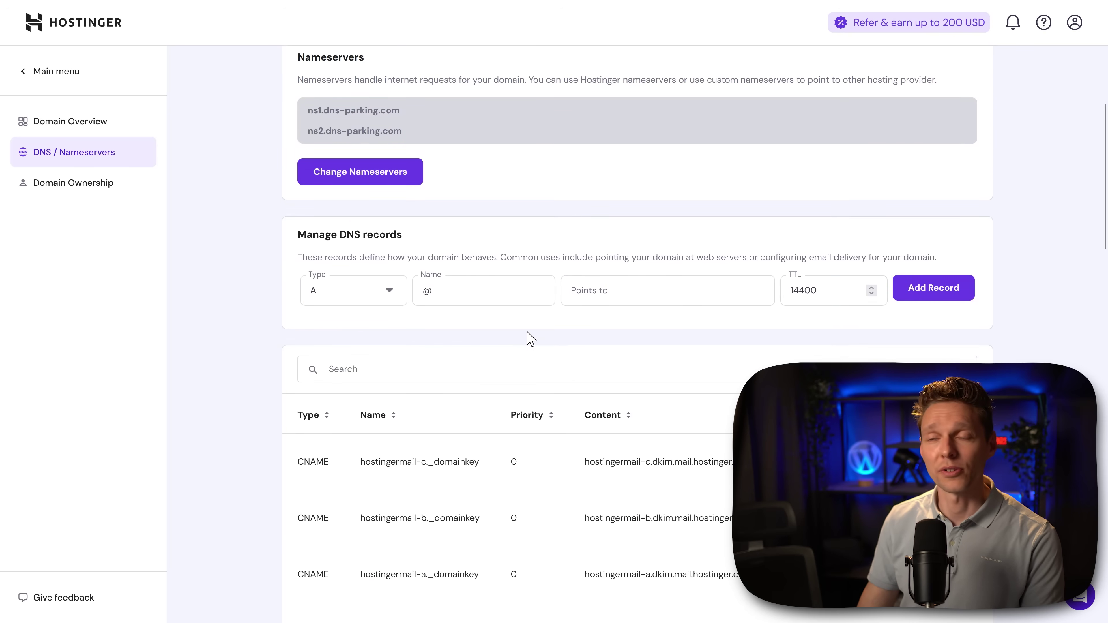
left_click(388, 295)
left_click(349, 419)
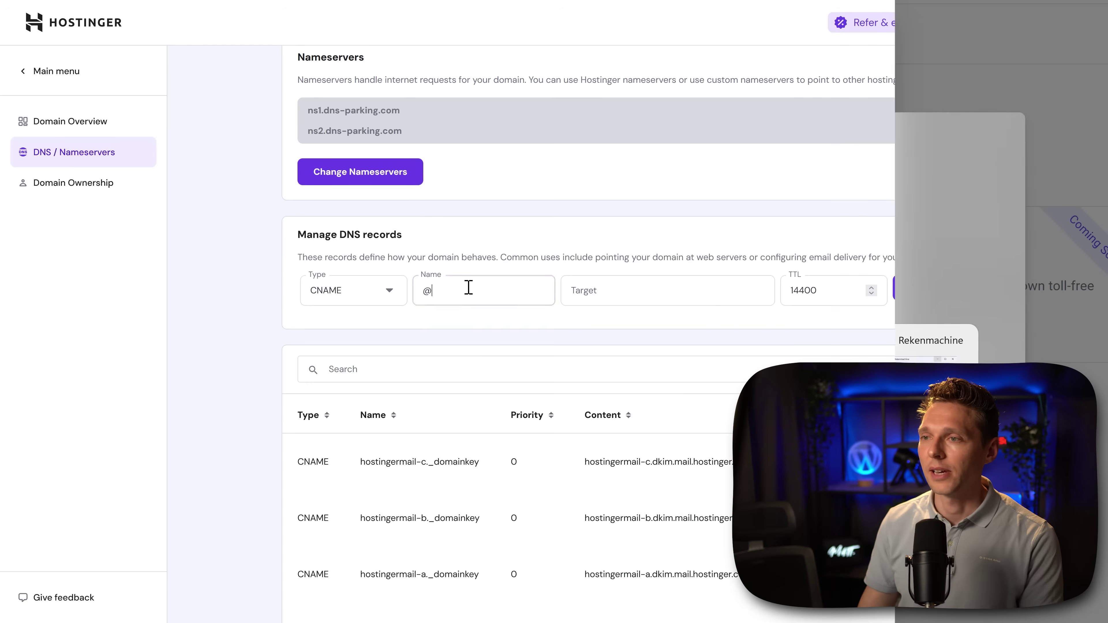
left_click(481, 288)
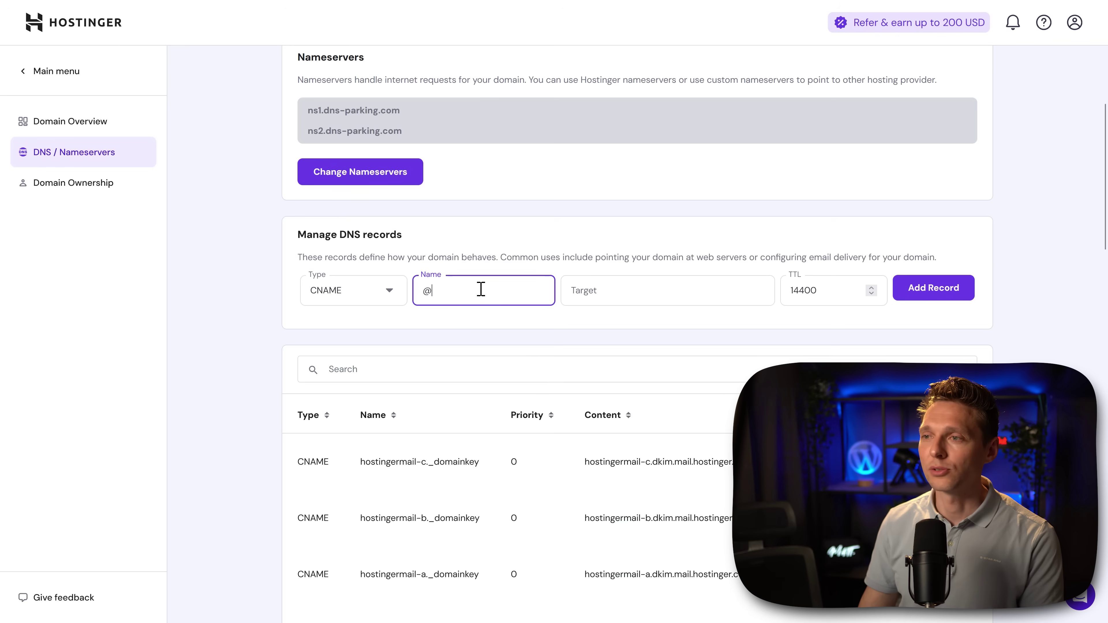
key("ctrl+a")
type("em4600")
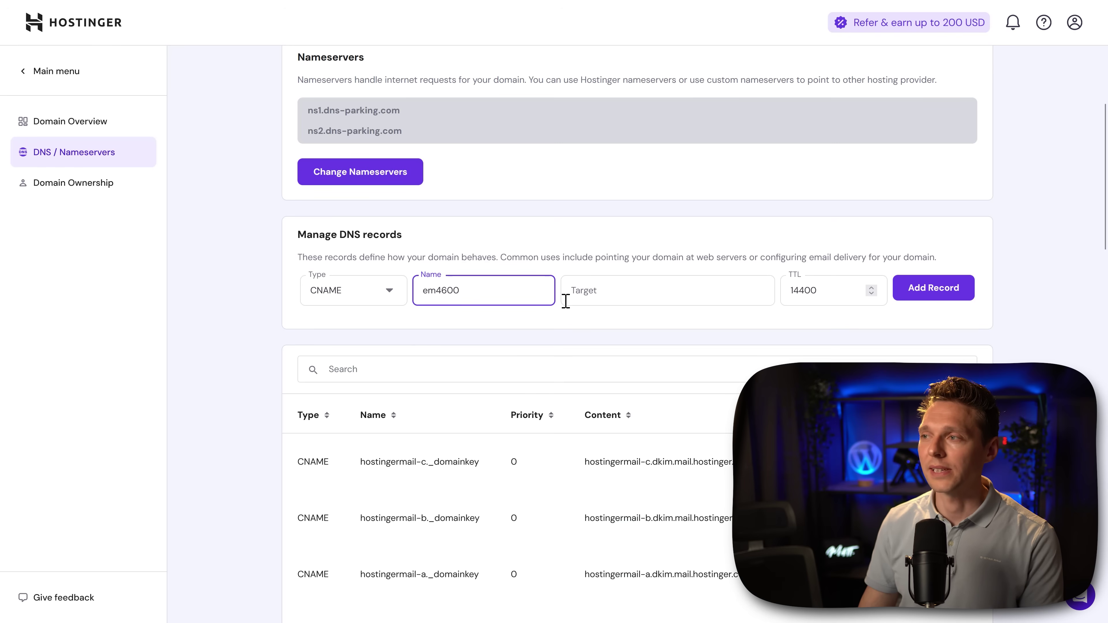
left_click(605, 303)
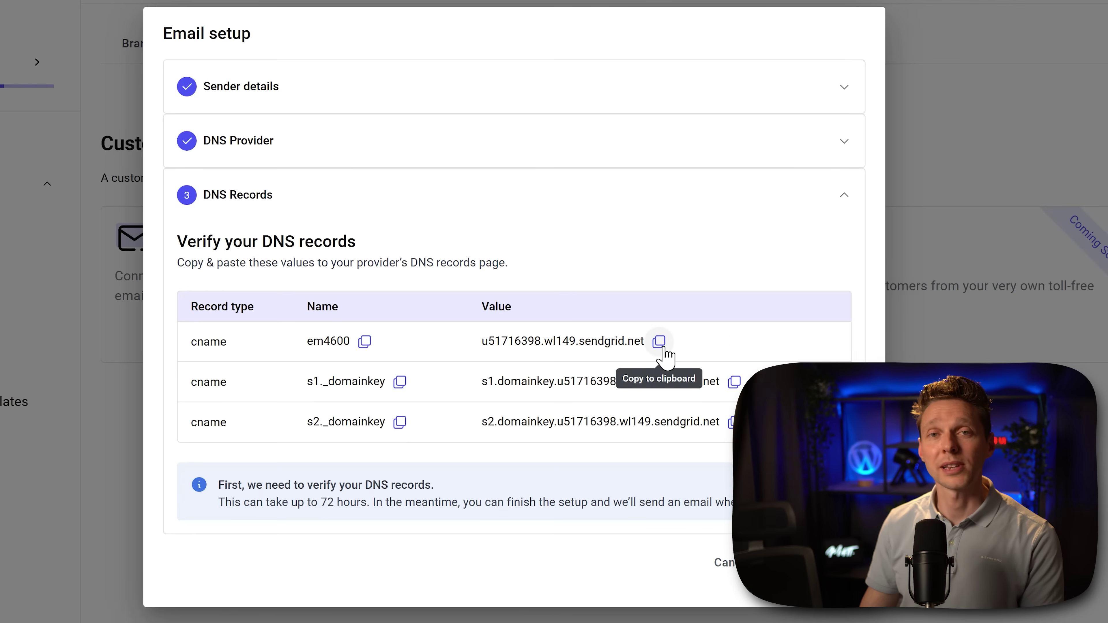
right_click(584, 291)
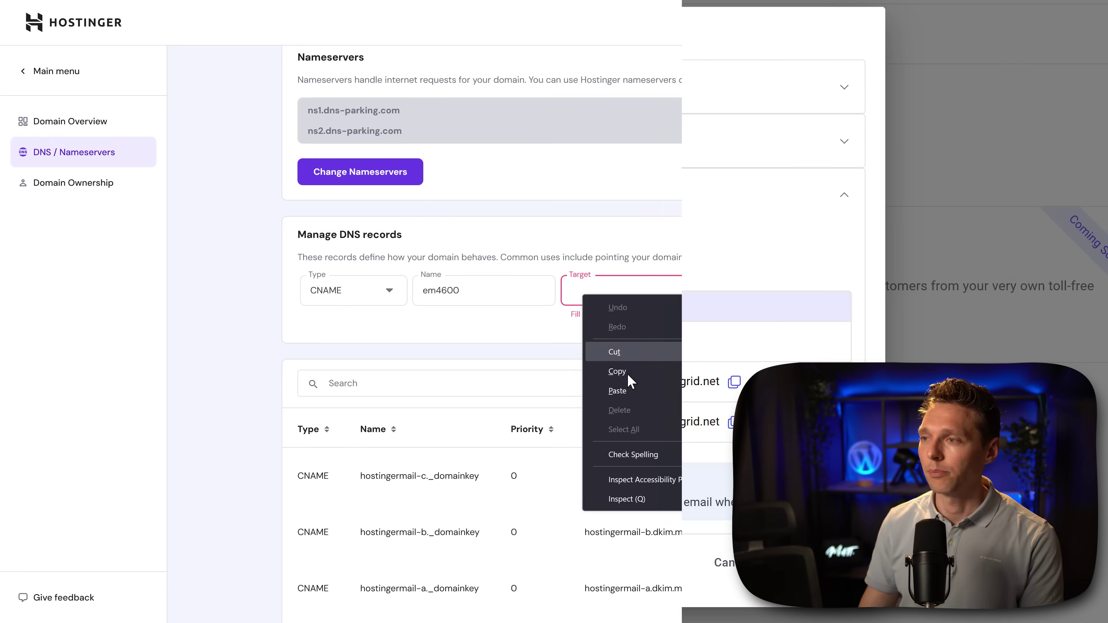
left_click(627, 373)
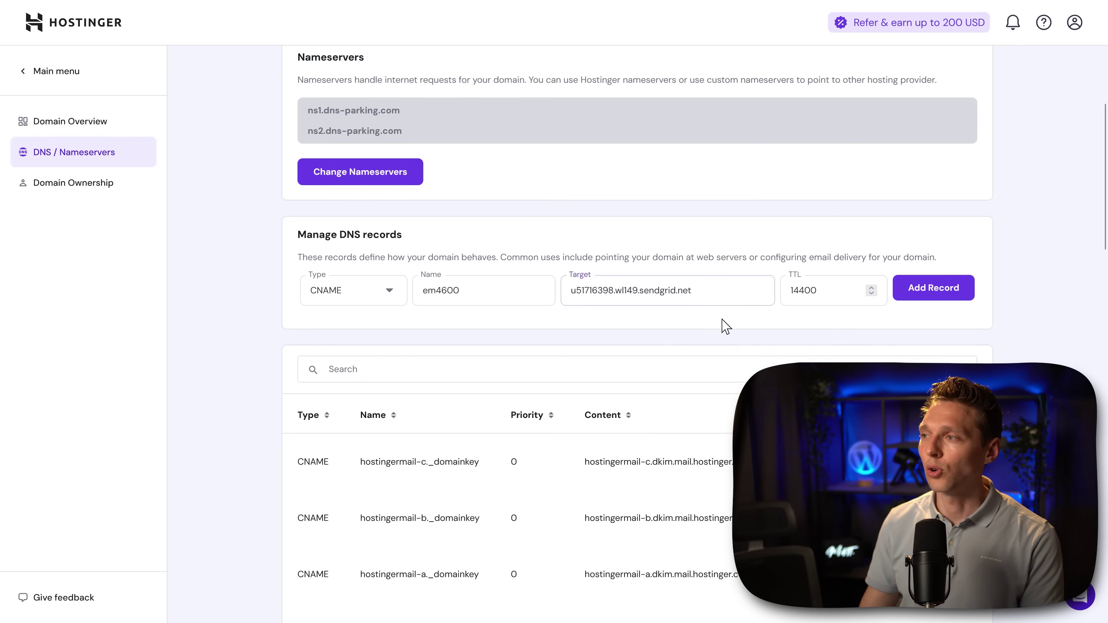
left_click(923, 299)
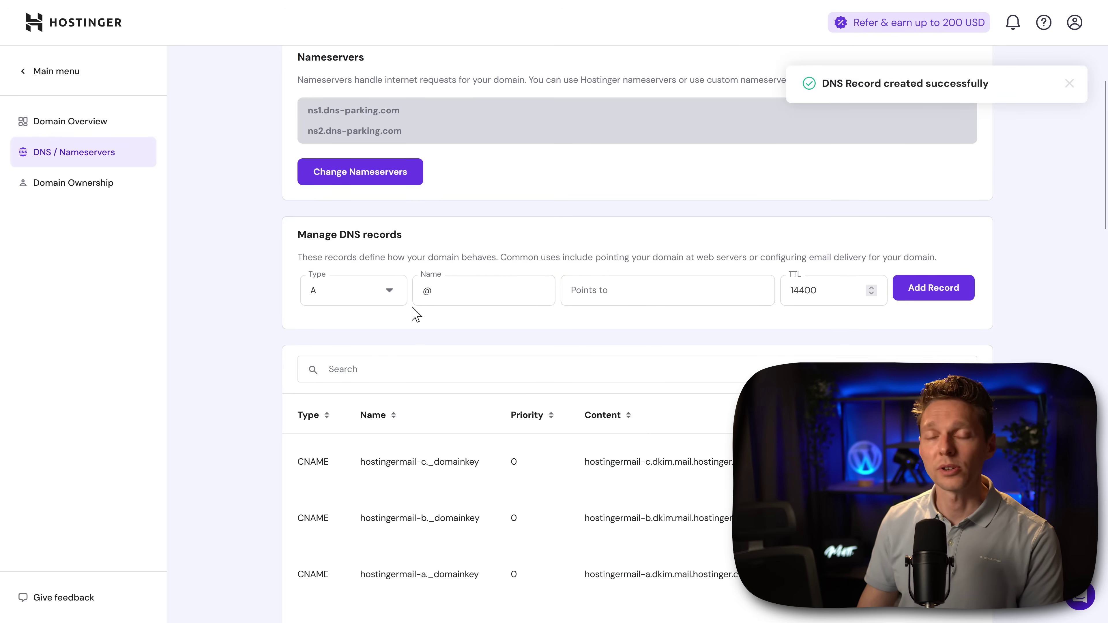
left_click(363, 293)
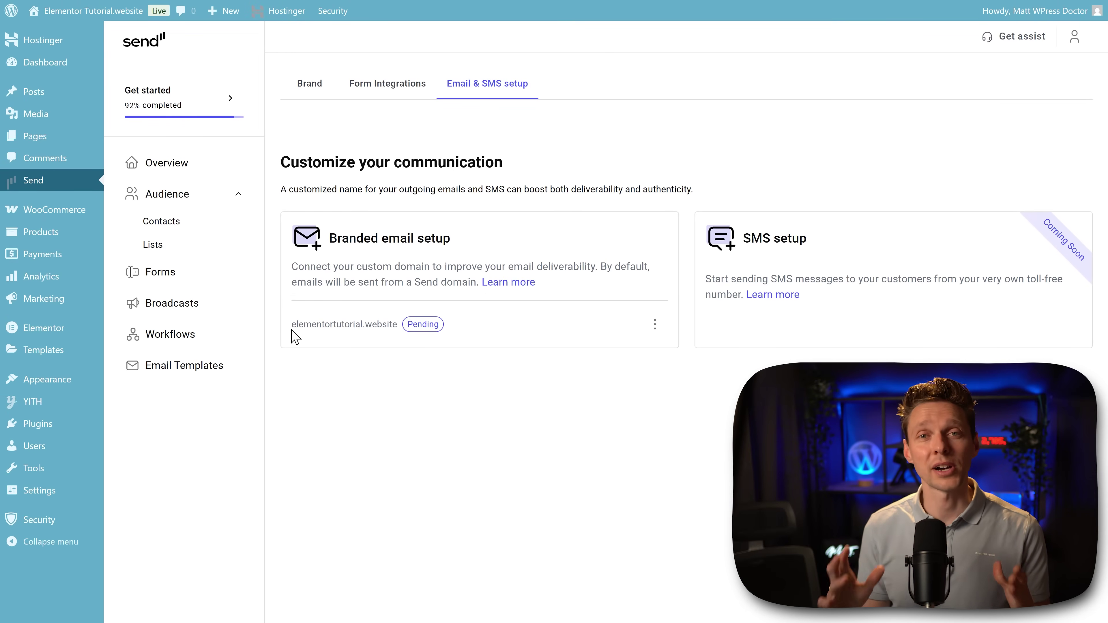
Step: Check the verification status of elementortutorial.website in the branded email setup and return to the Get Started checklist
left_click_drag(292, 330, 450, 333)
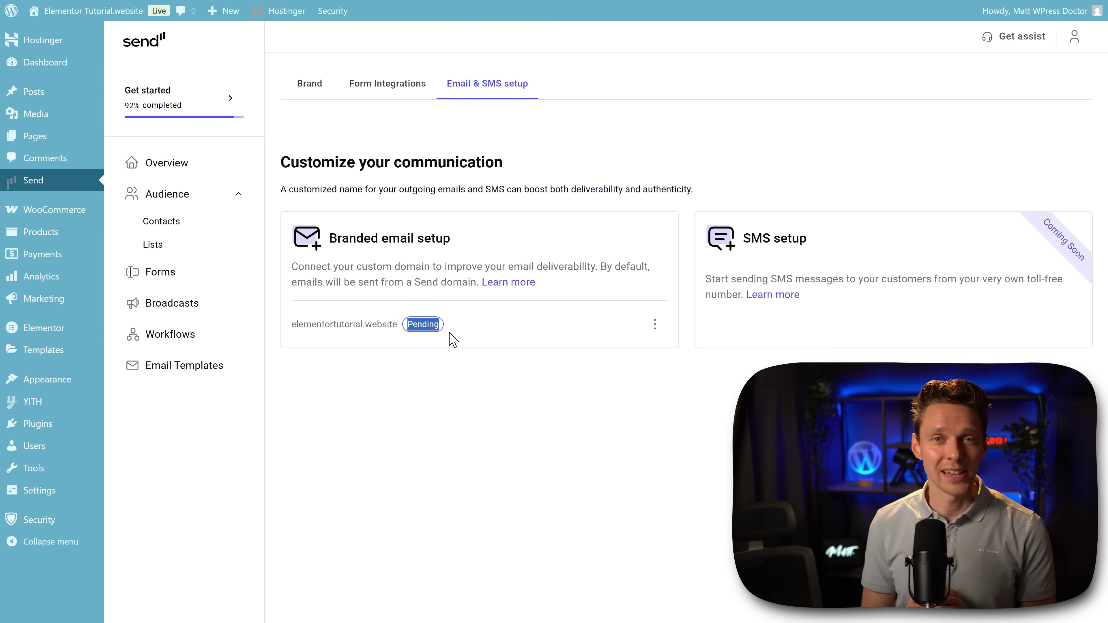
left_click(456, 342)
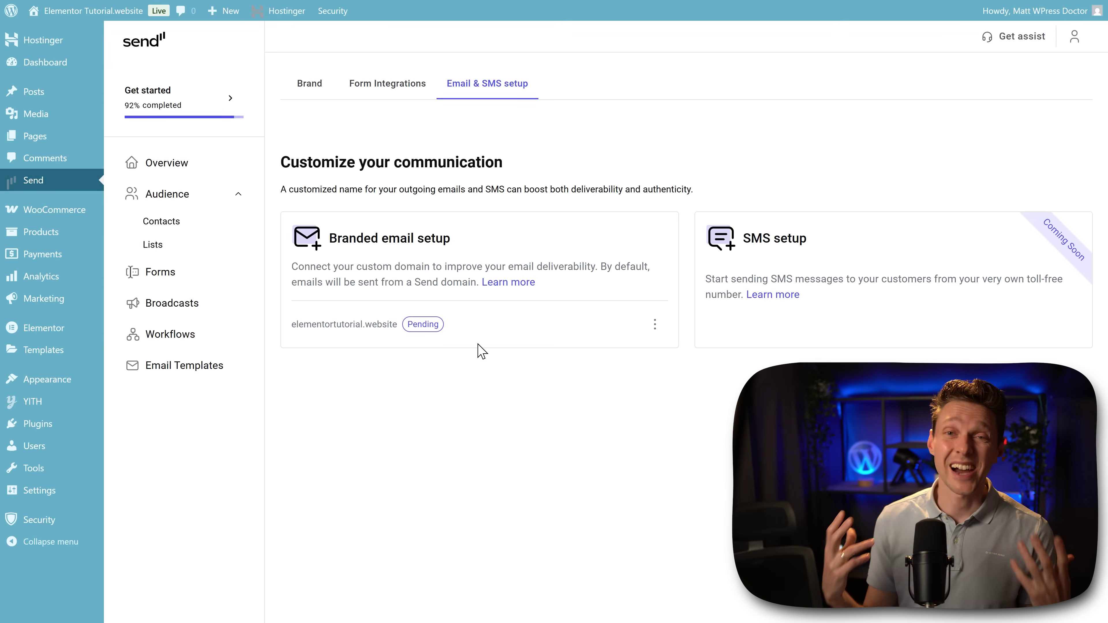
left_click(216, 109)
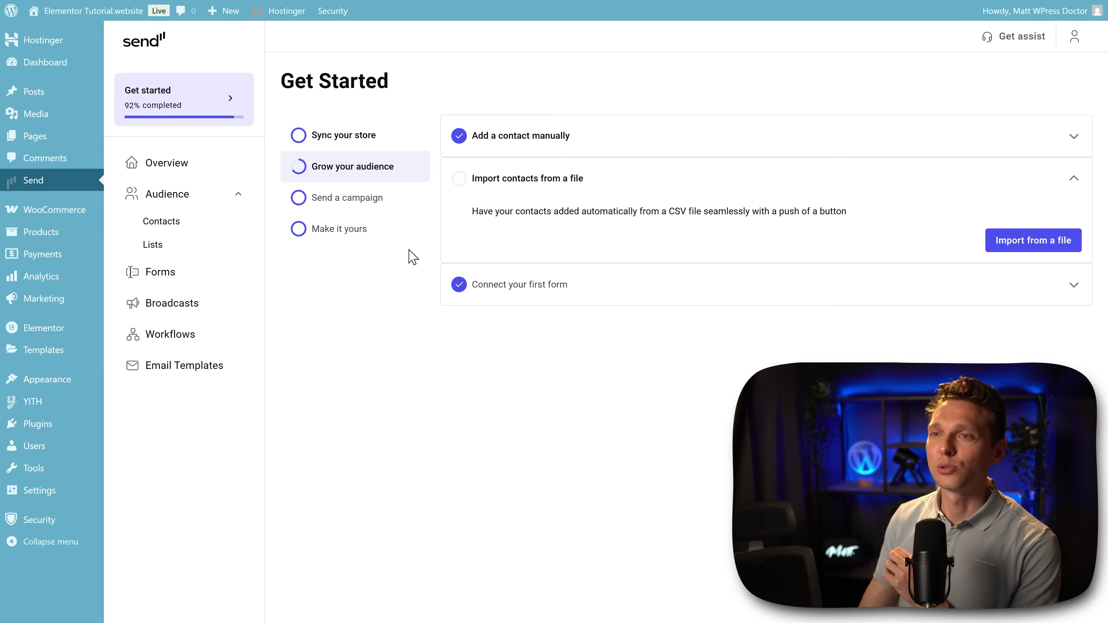
Step: Examine the Overview dashboard's store performance, top workflows, contacts added, and email and SMS deliverability statistics
left_click(180, 192)
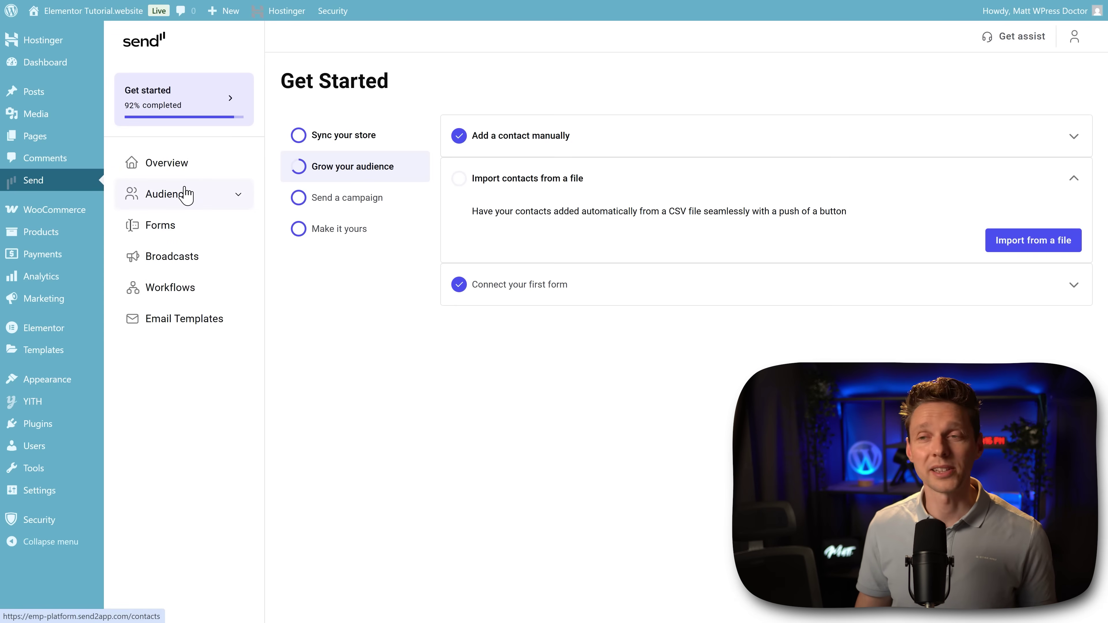
left_click(180, 178)
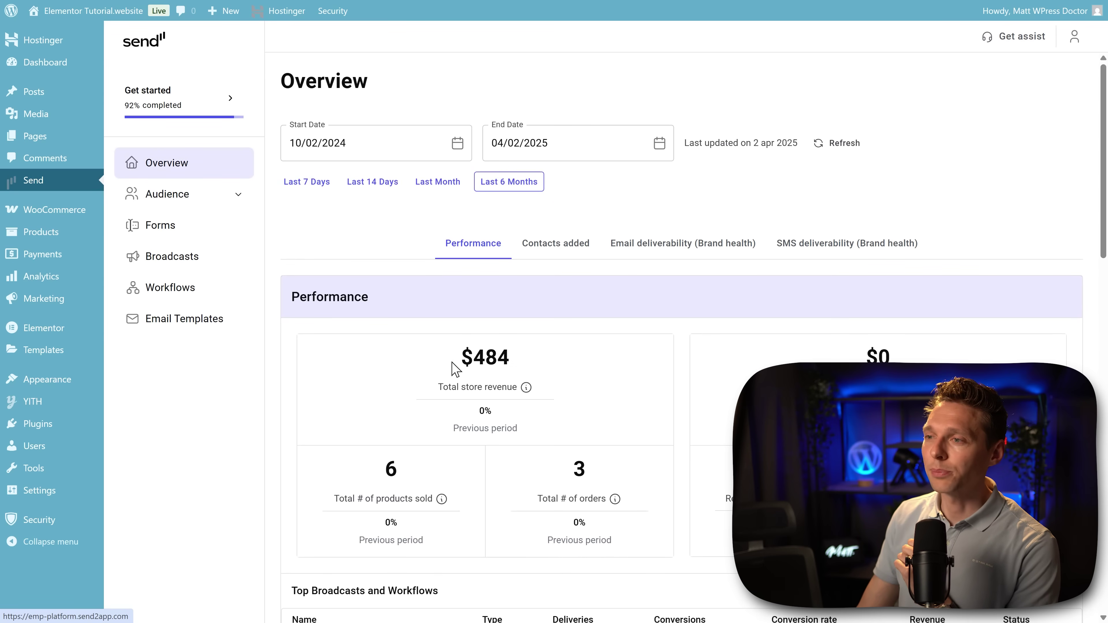
double_click(472, 366)
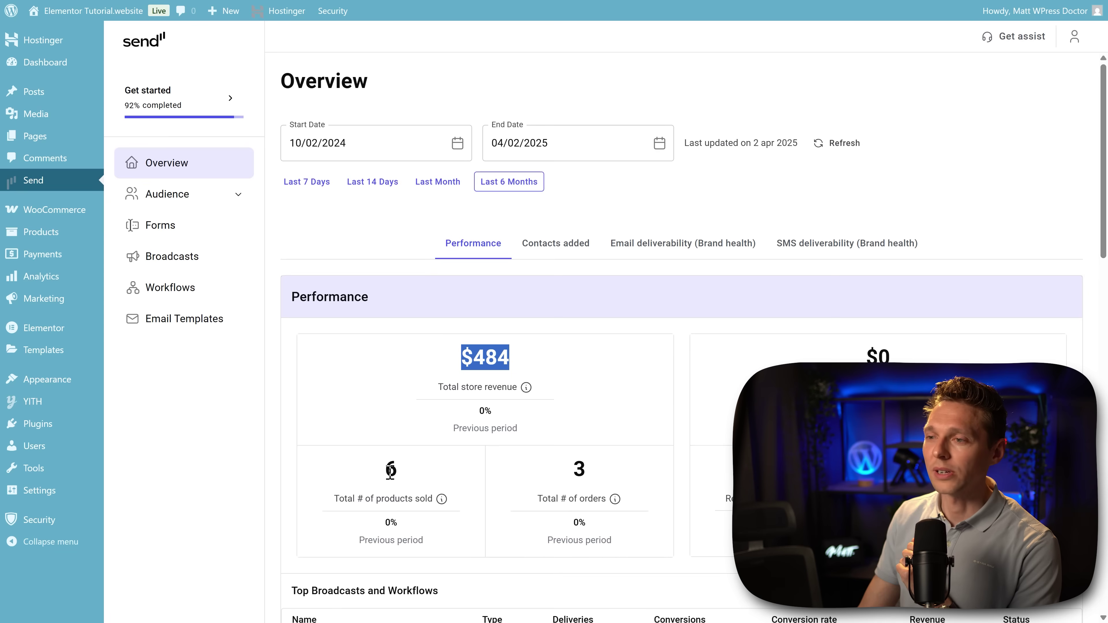
left_click(554, 477)
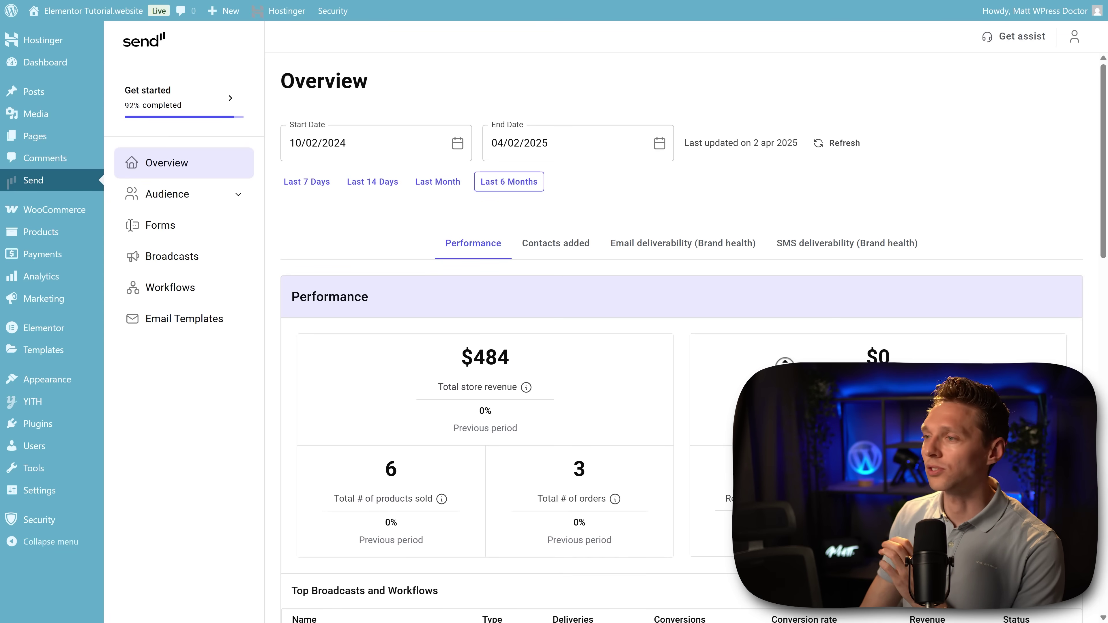
scroll(680, 349, "down", 2)
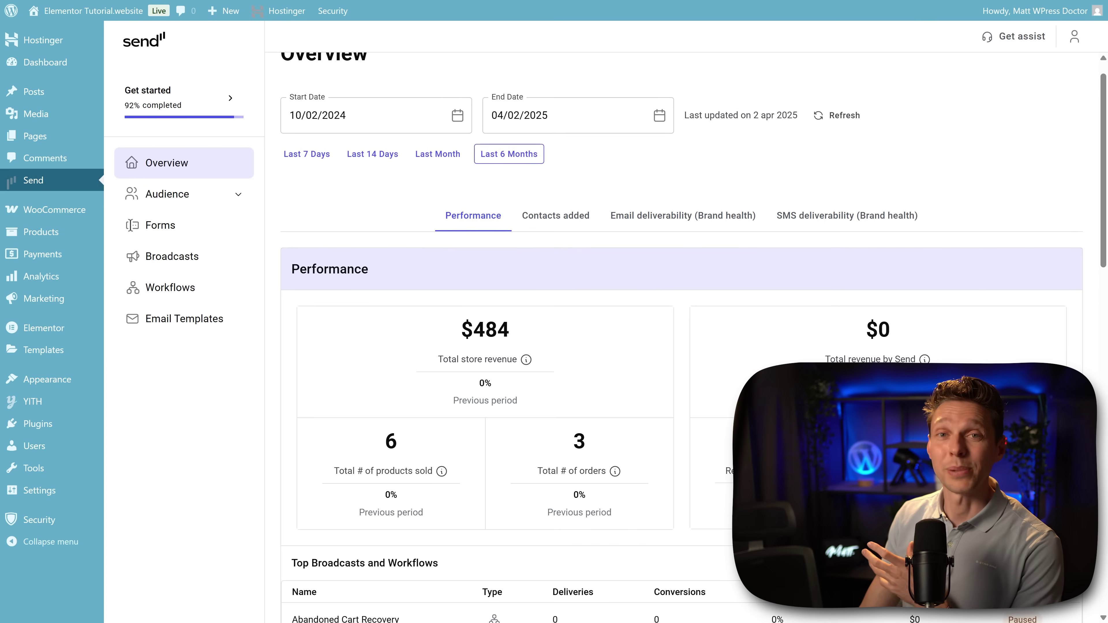
scroll(680, 349, "down", 2)
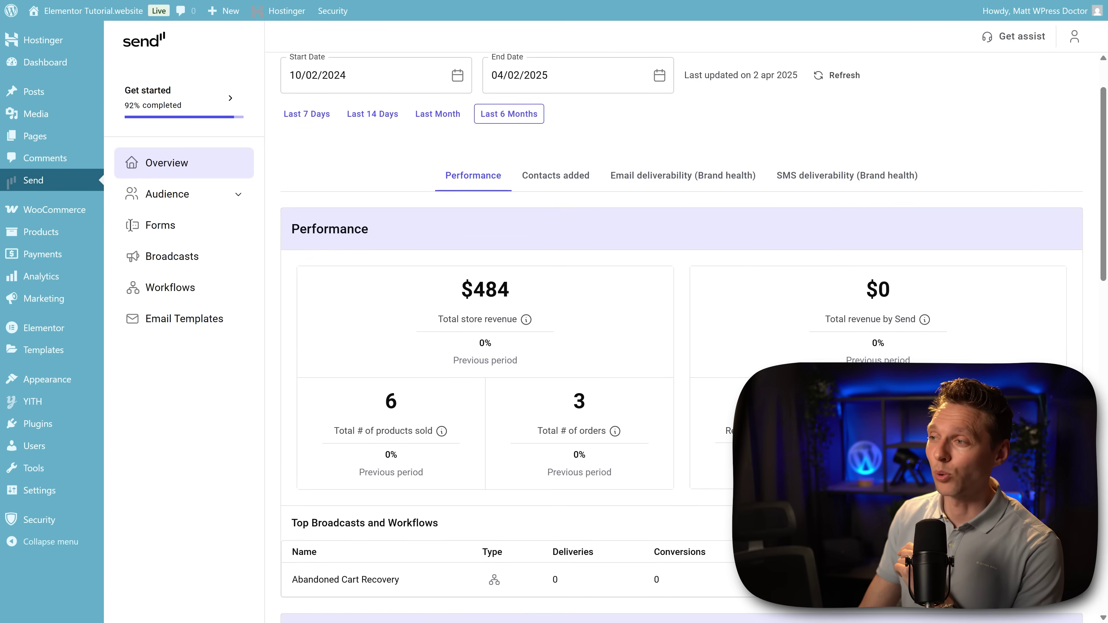
scroll(681, 349, "down", 2)
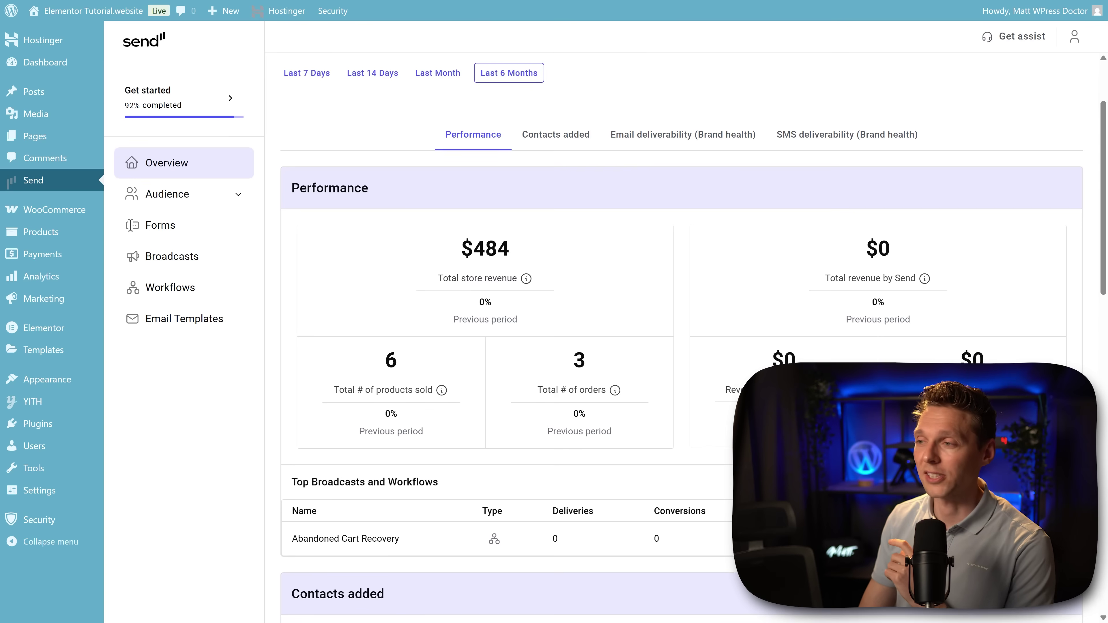
scroll(680, 349, "down", 5)
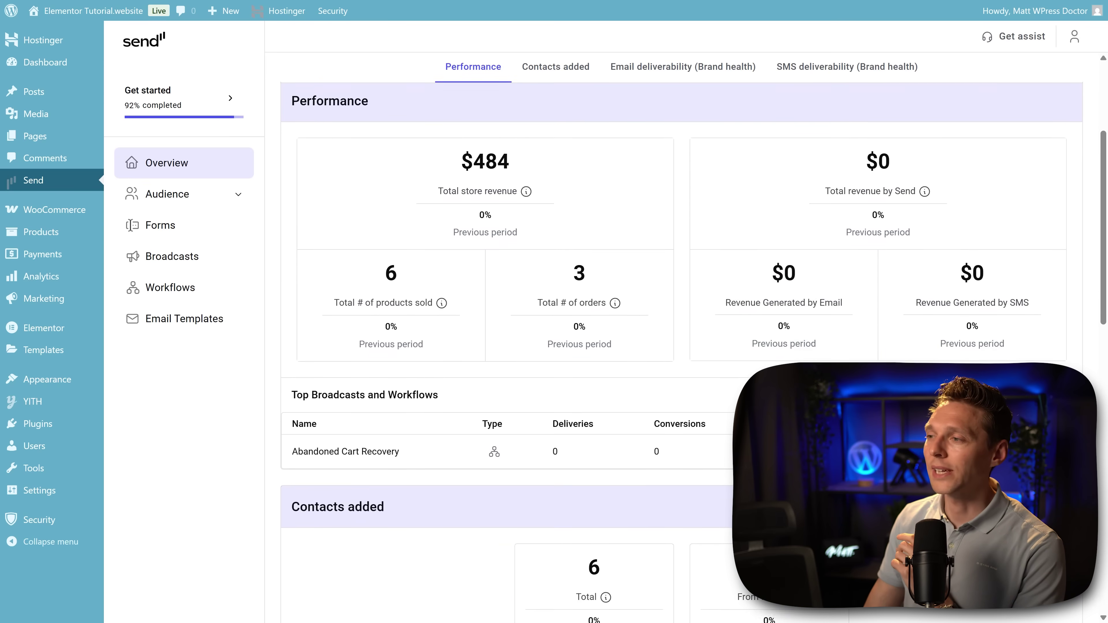
scroll(680, 349, "down", 8)
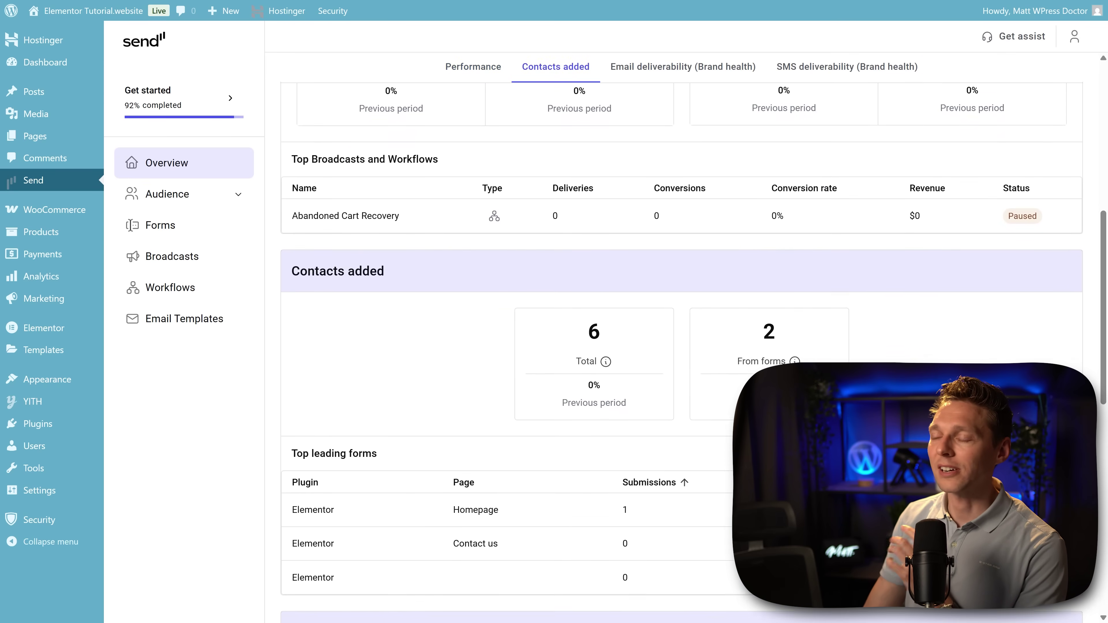
scroll(680, 349, "down", 8)
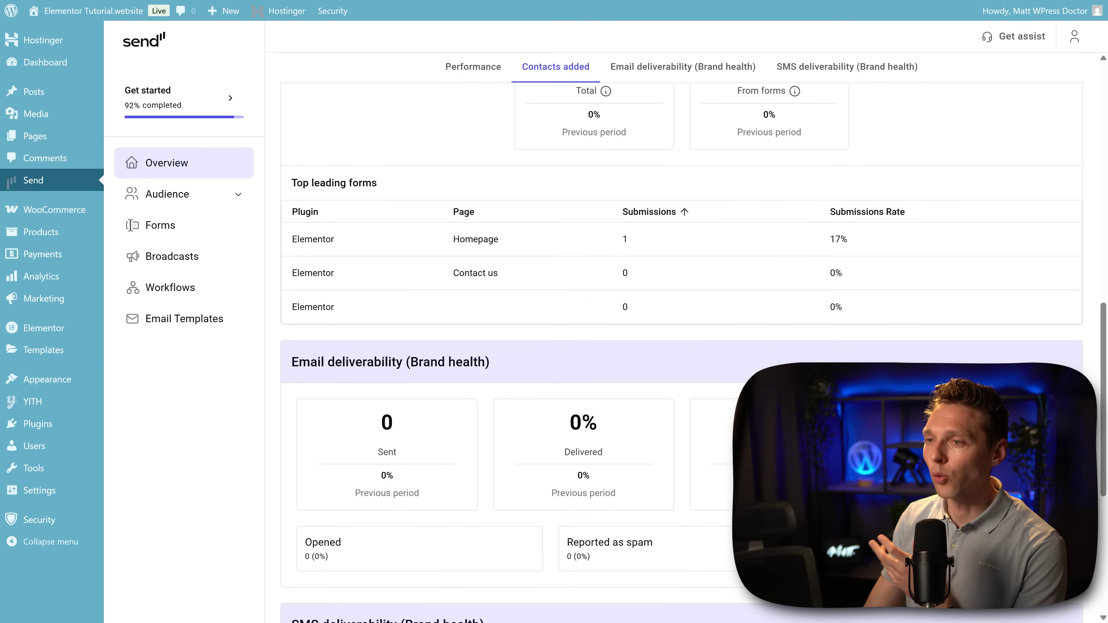
scroll(680, 349, "down", 8)
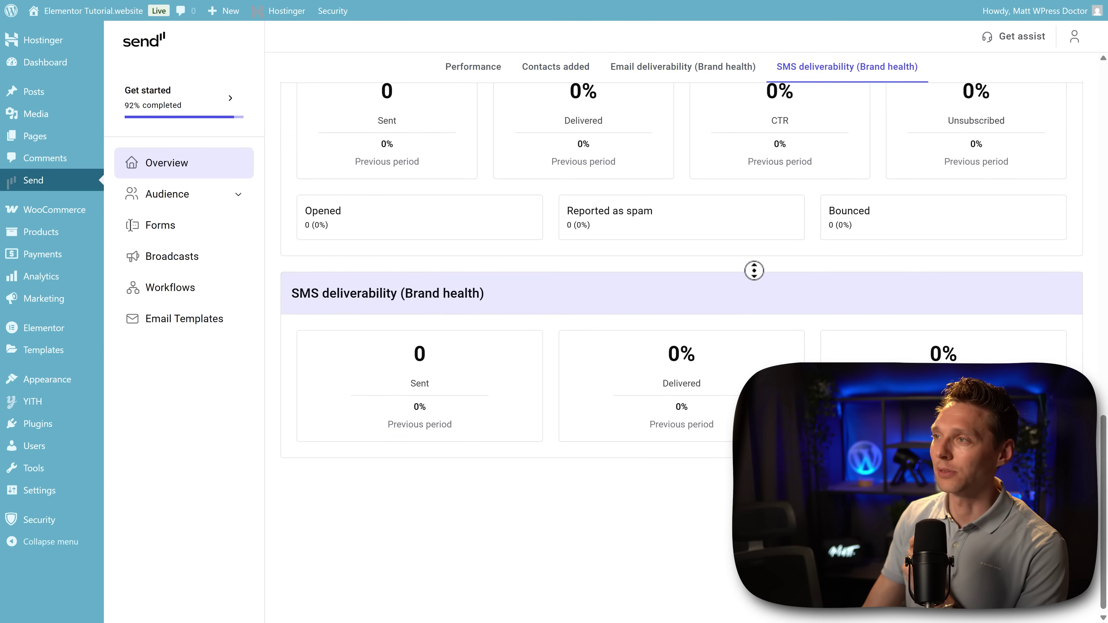
scroll(753, 270, "up", 20)
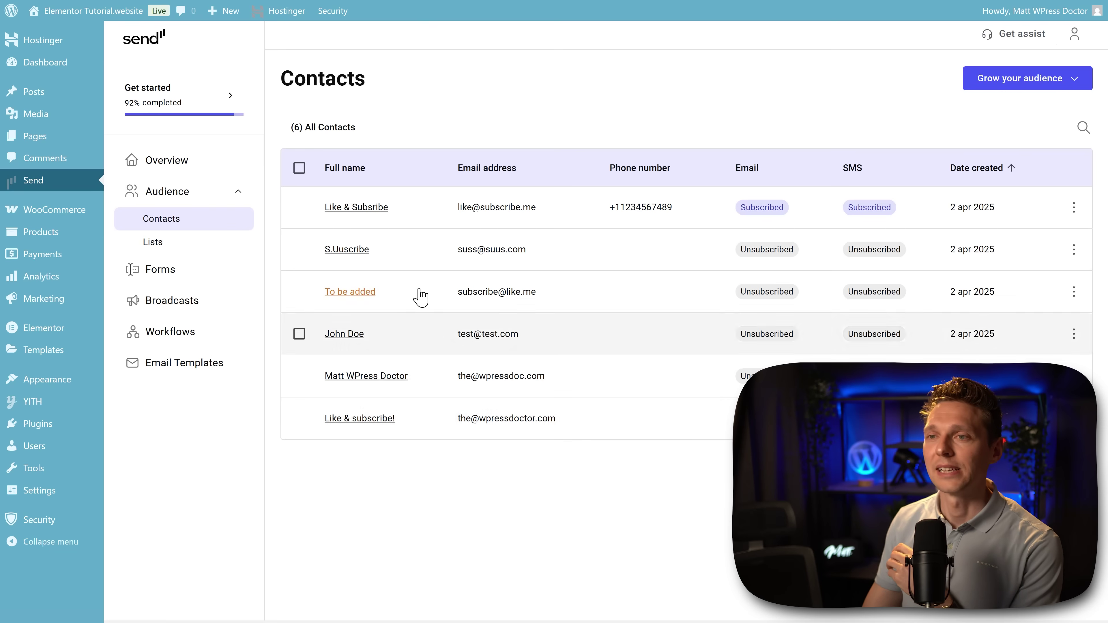
Step: Look through the Lists, Forms, Workflows and Email Templates pages
left_click(162, 245)
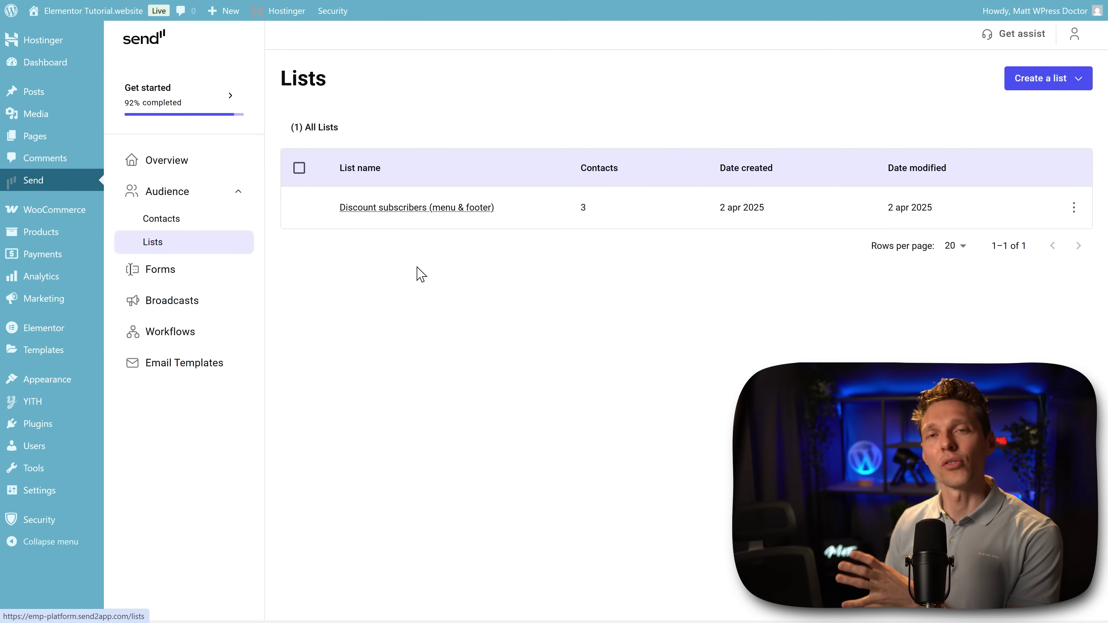
left_click(187, 264)
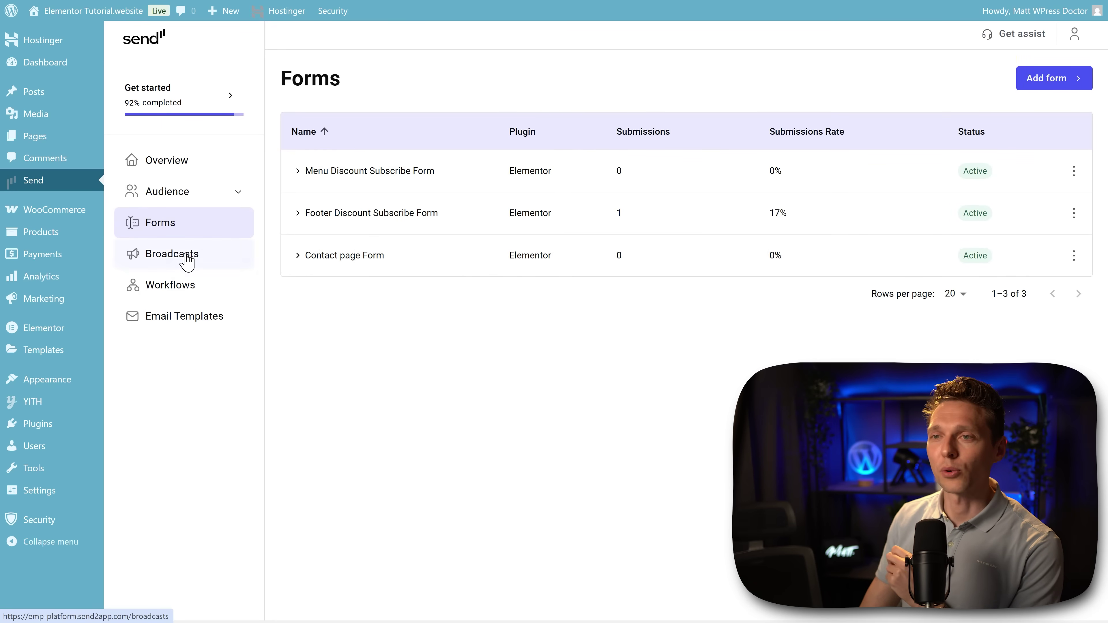
left_click(181, 293)
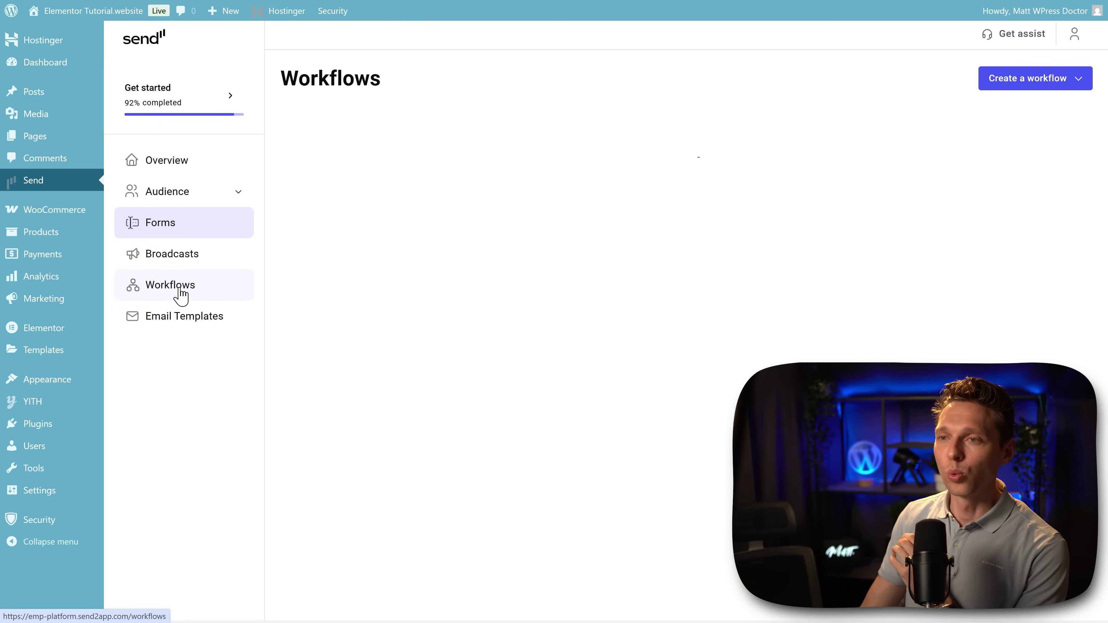
left_click(210, 332)
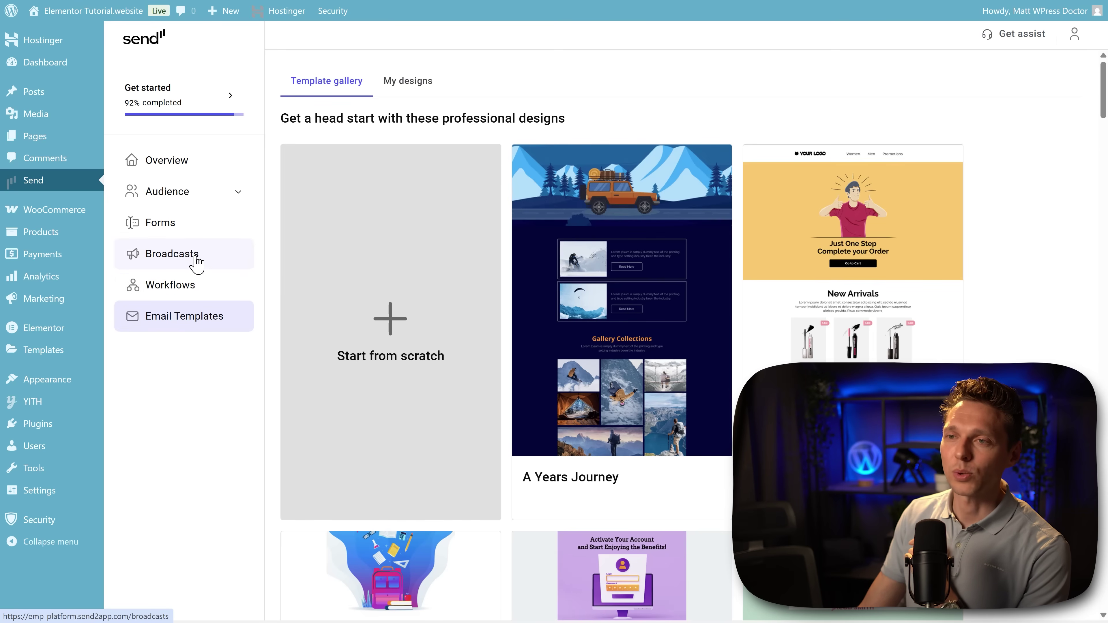
Step: Create an email broadcast named "Broadcast test" for the Discount subscribers (menu & footer) list and continue to its content
left_click(181, 258)
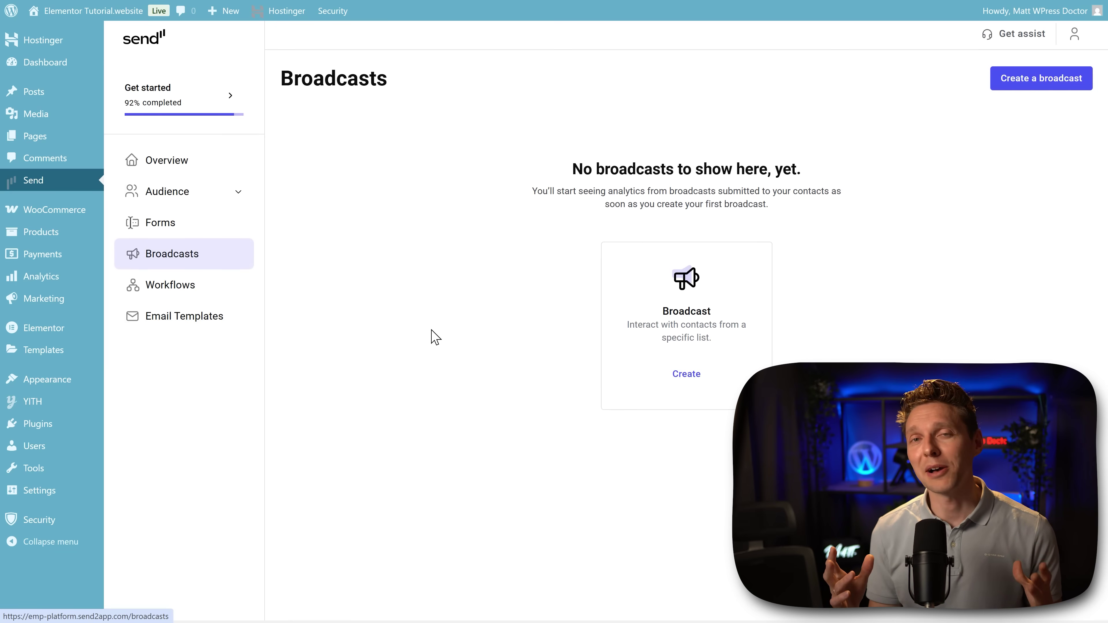
left_click(686, 374)
left_click(507, 328)
left_click(527, 361)
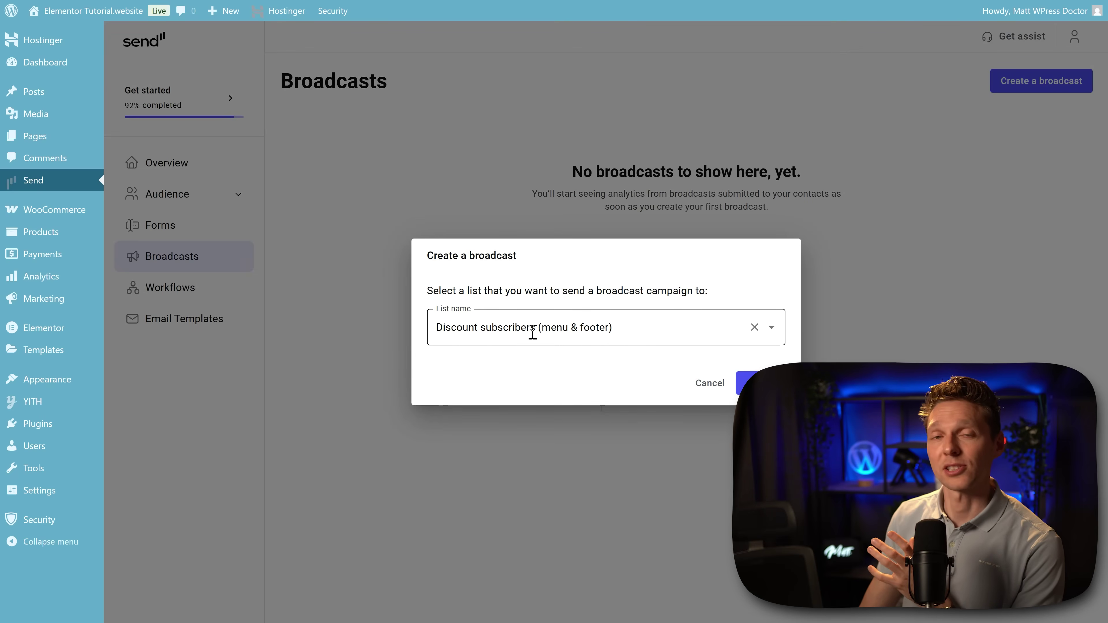
left_click(747, 384)
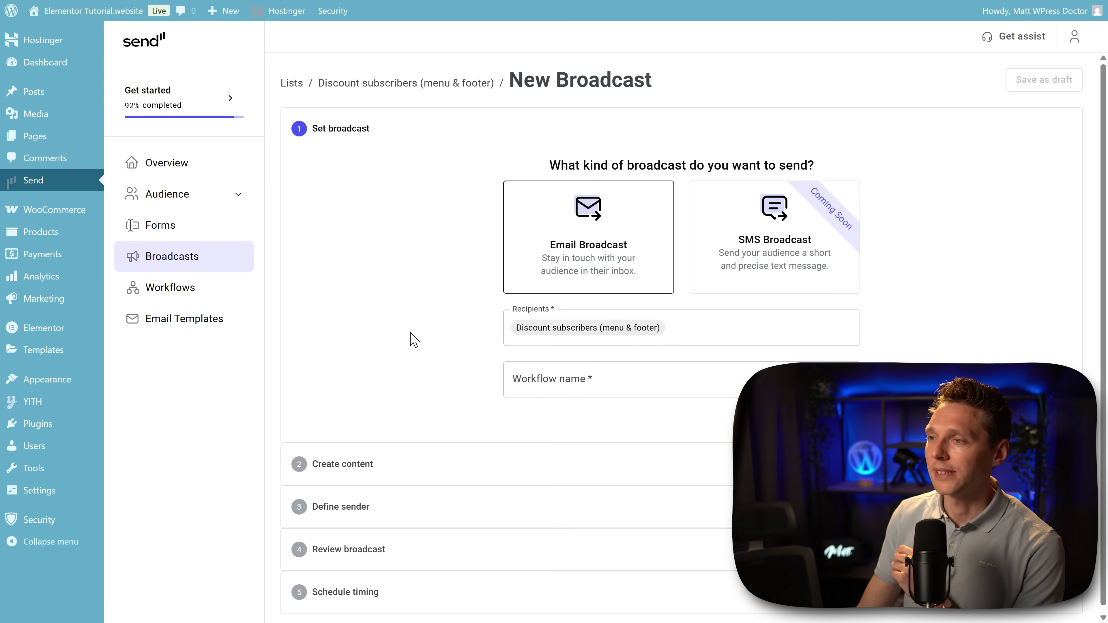
type("Broadcast test")
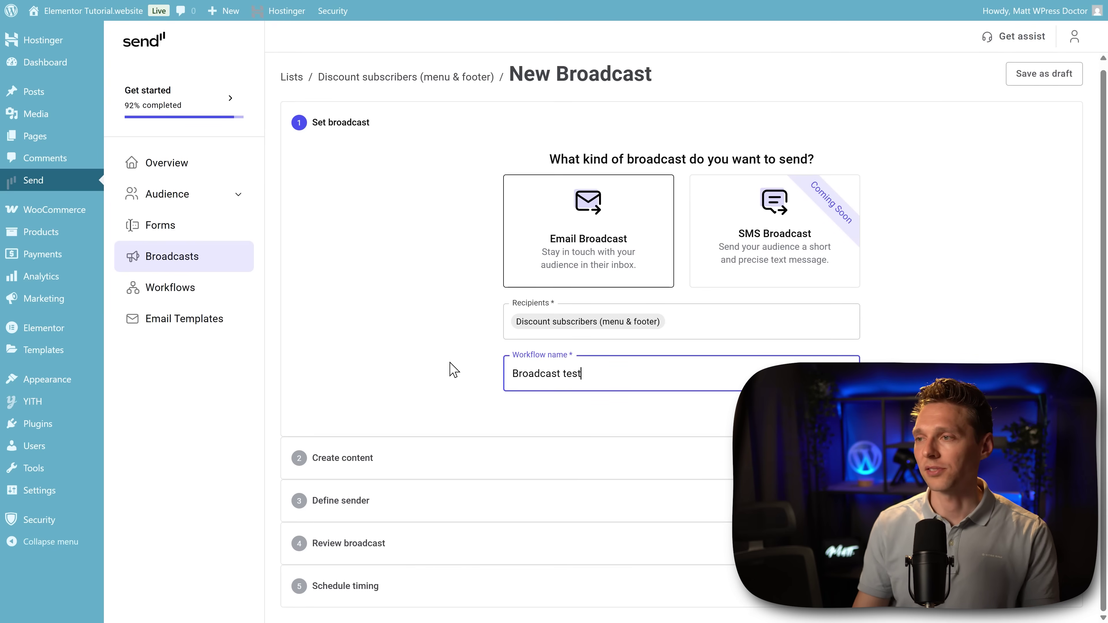
key("Return")
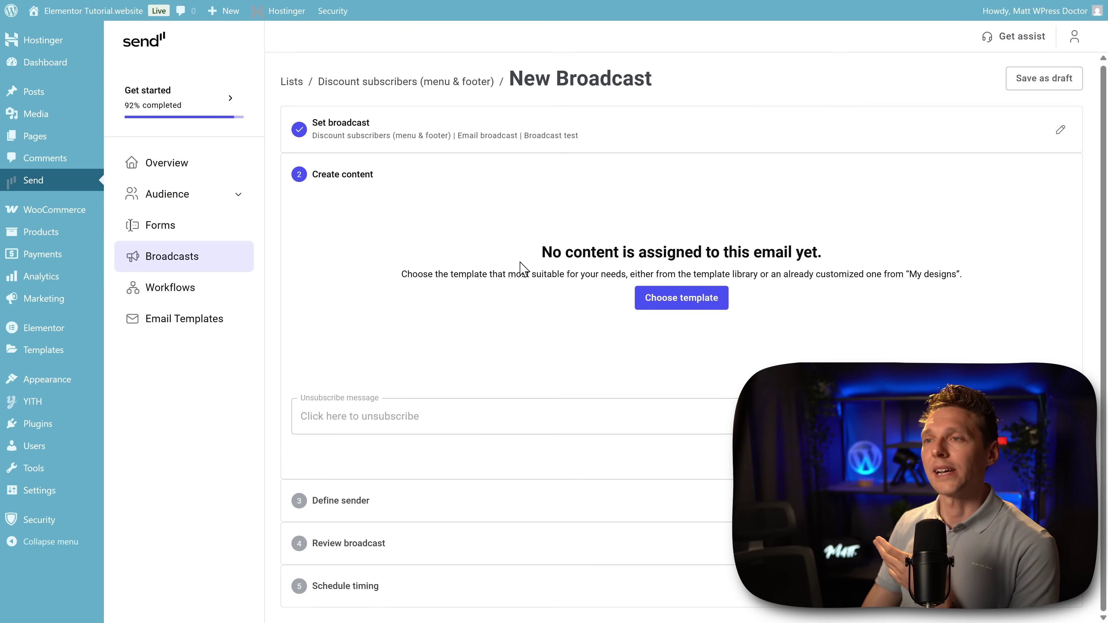
Step: Choose the A Years Journey template as the broadcast's content and open it in the email editor
left_click(679, 301)
left_click(608, 334)
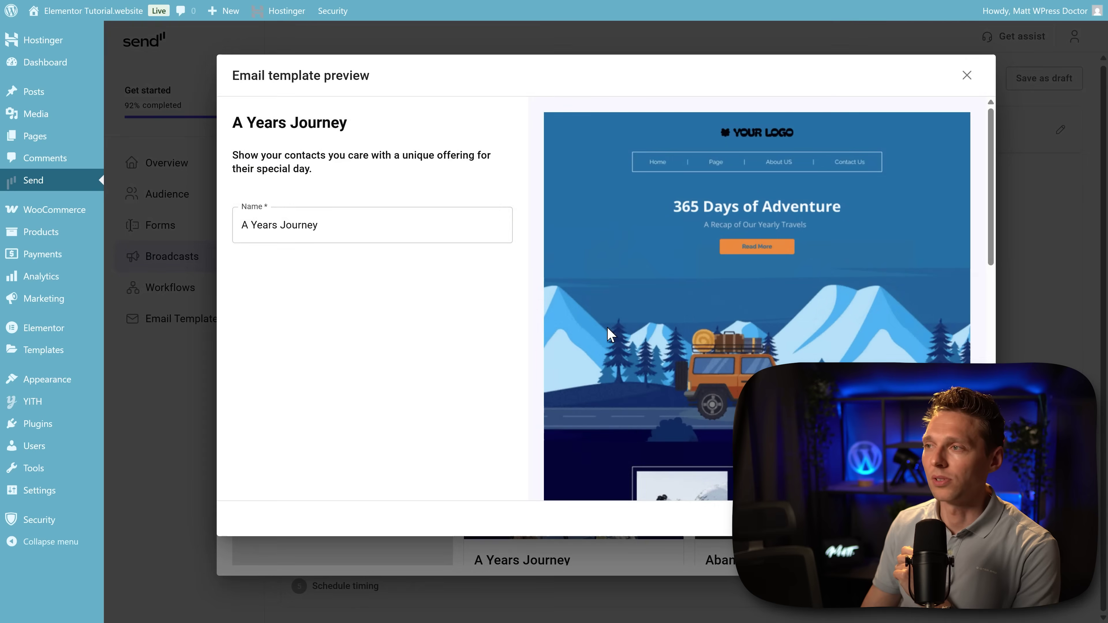
left_click(947, 518)
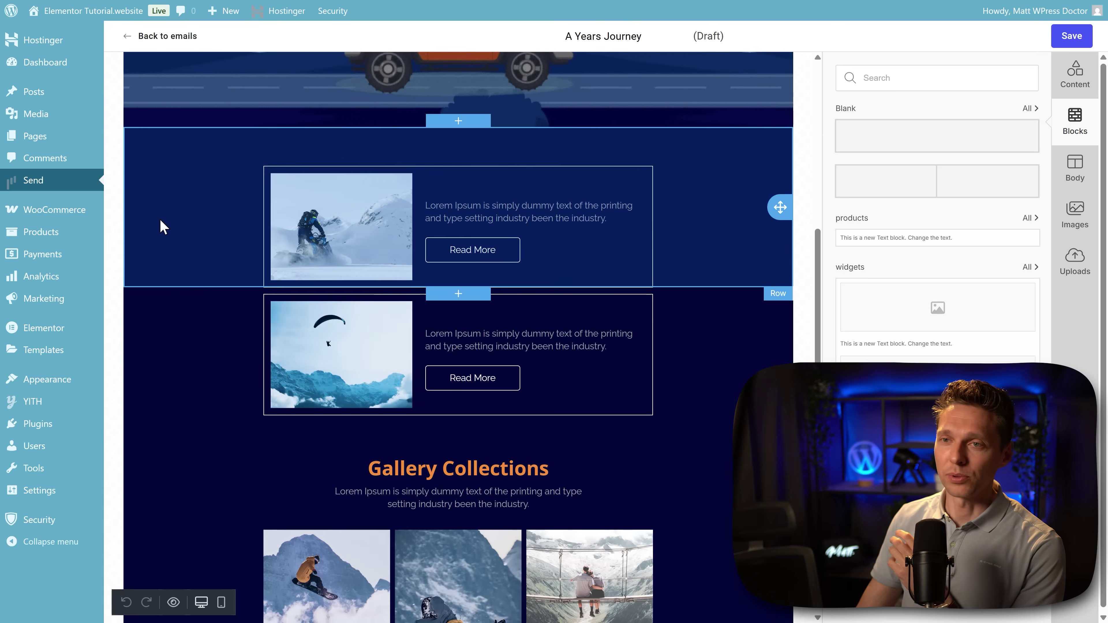
Step: Browse the stock images offered in the email editor and look over the A Years Journey template's sections
mouse_move(35, 220)
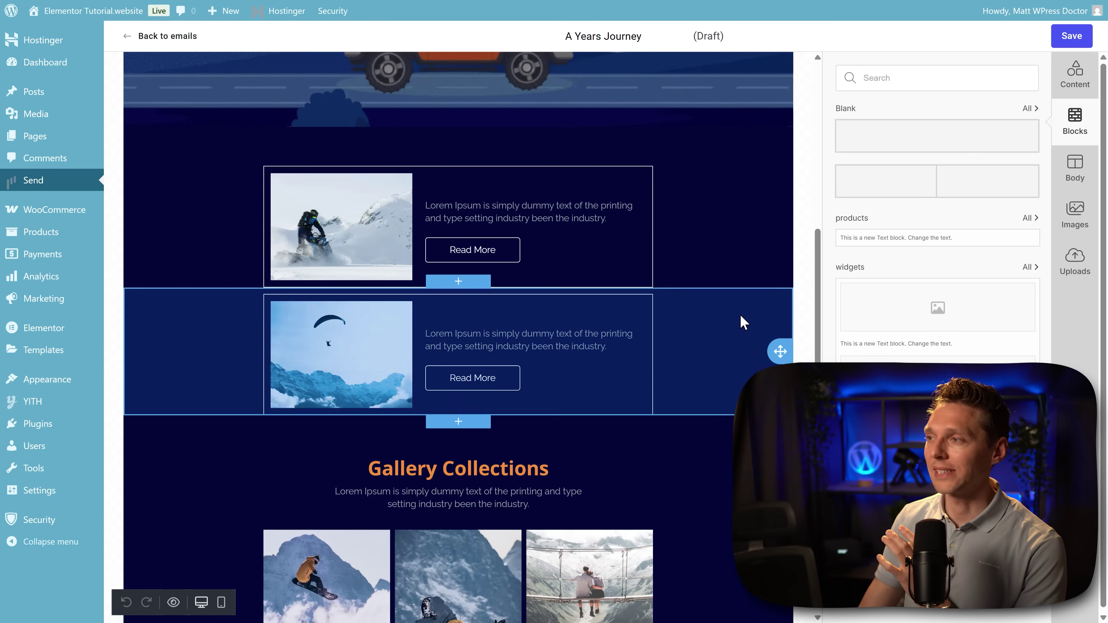
left_click(1075, 214)
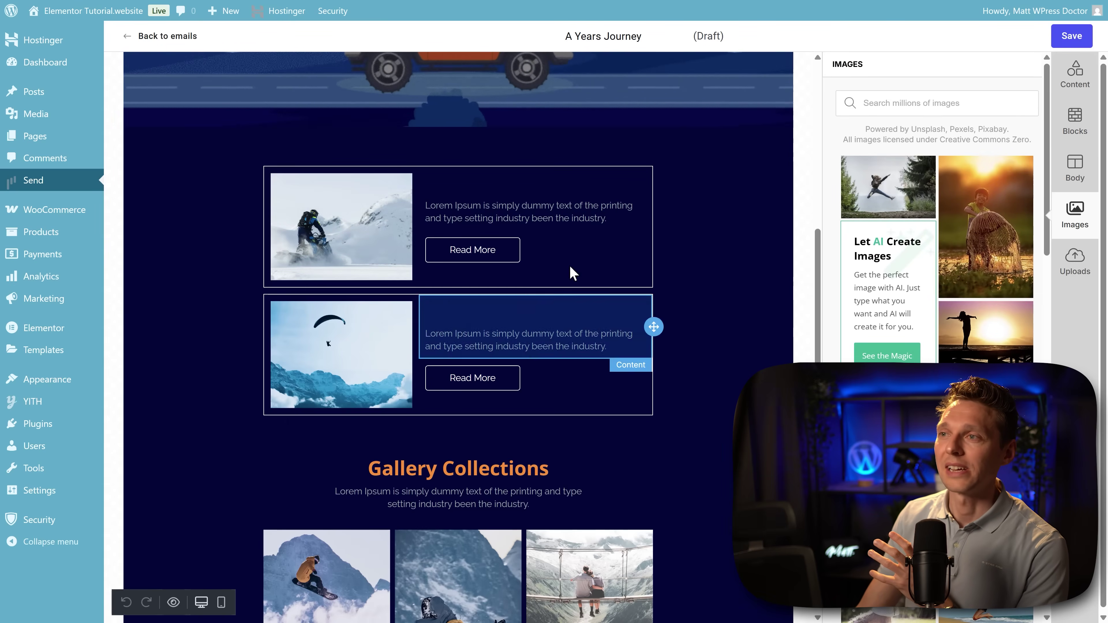
scroll(692, 352, "up", 2)
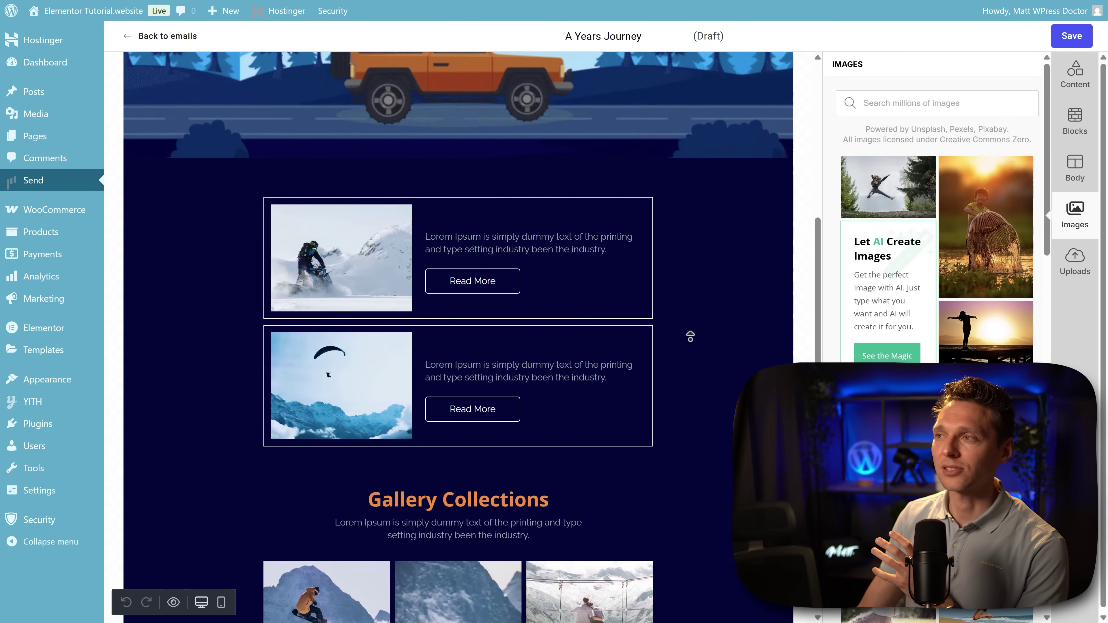
scroll(690, 335, "up", 4)
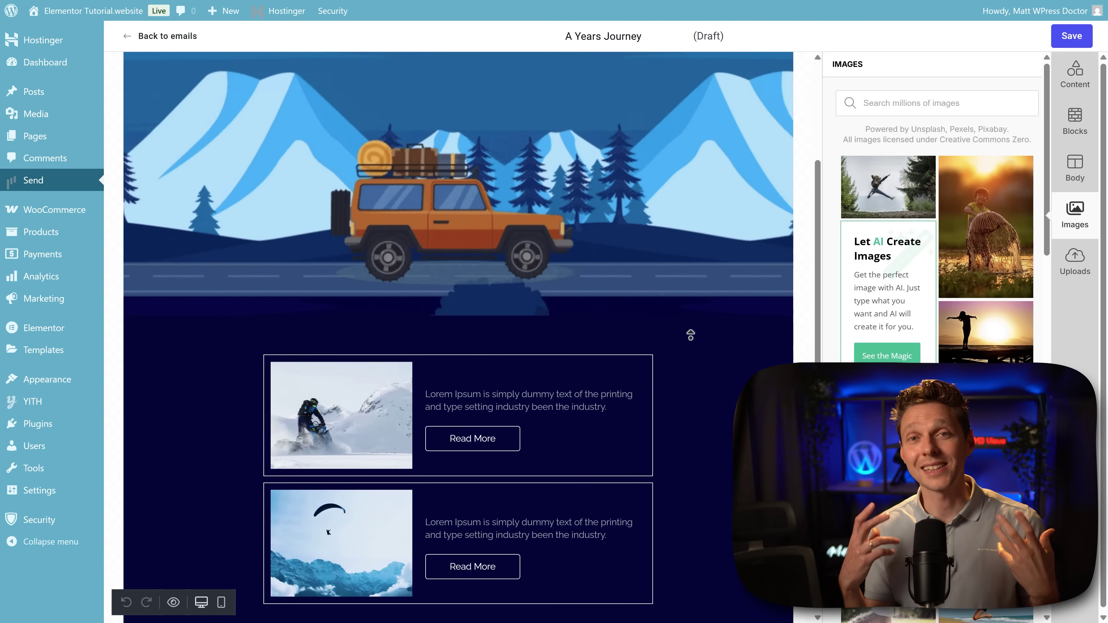
scroll(690, 335, "up", 4)
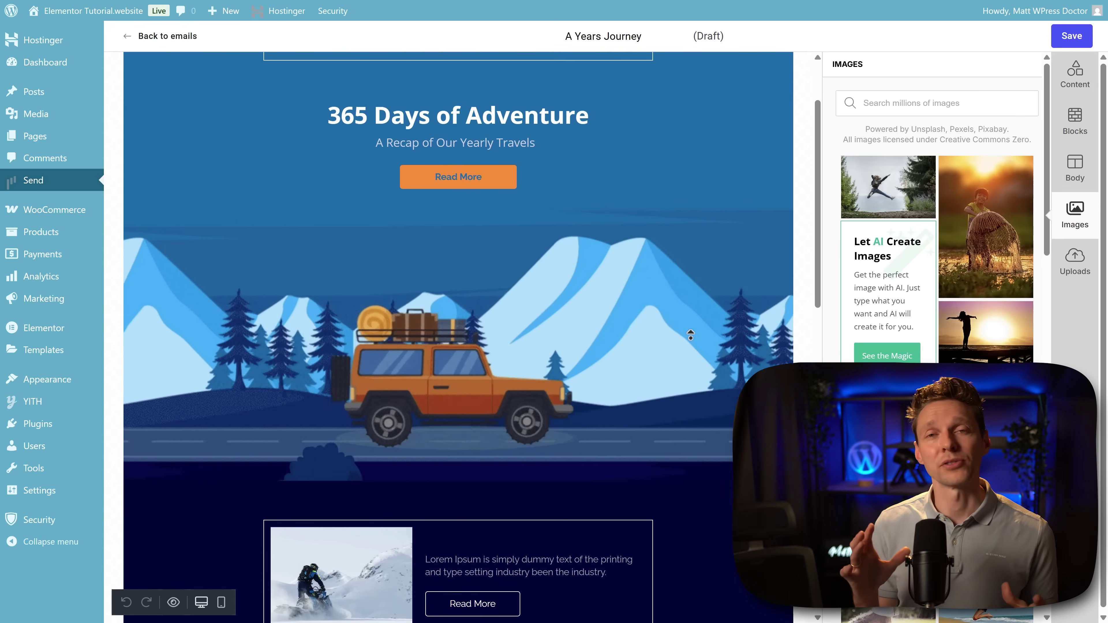
scroll(690, 334, "up", 2)
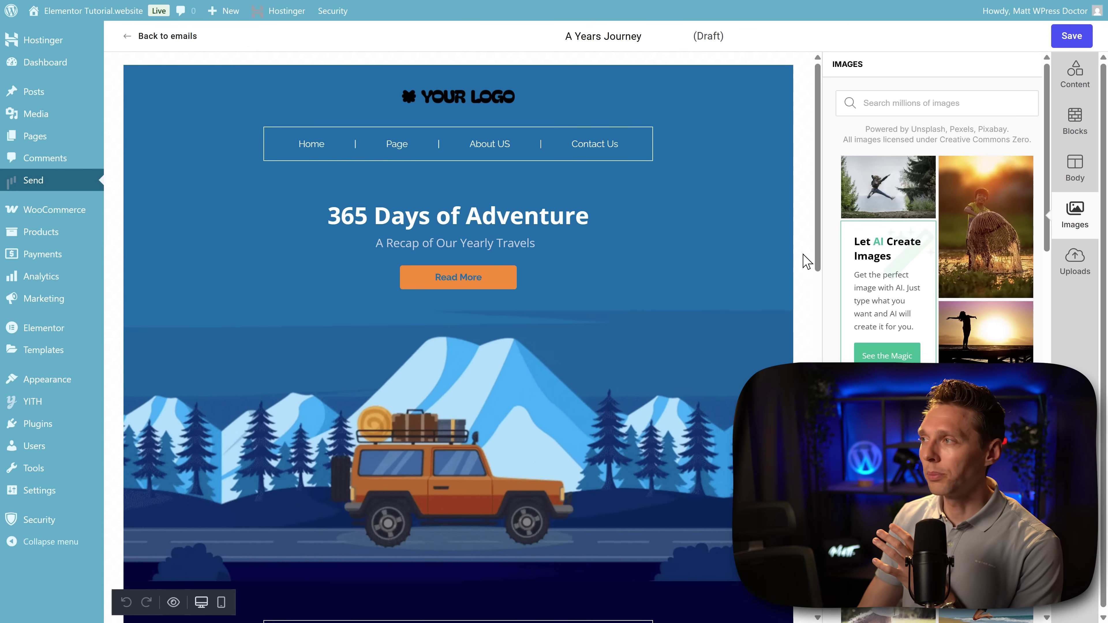
Step: Save the A Years Journey email and continue the broadcast to defining the sender
left_click(1061, 42)
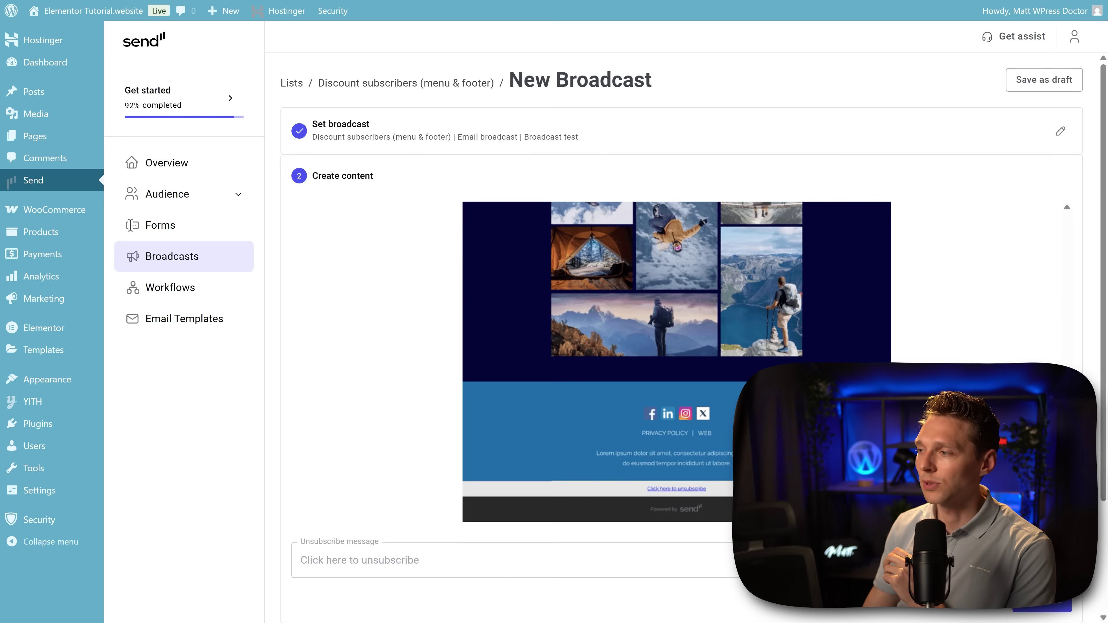
scroll(1041, 612, "down", 3)
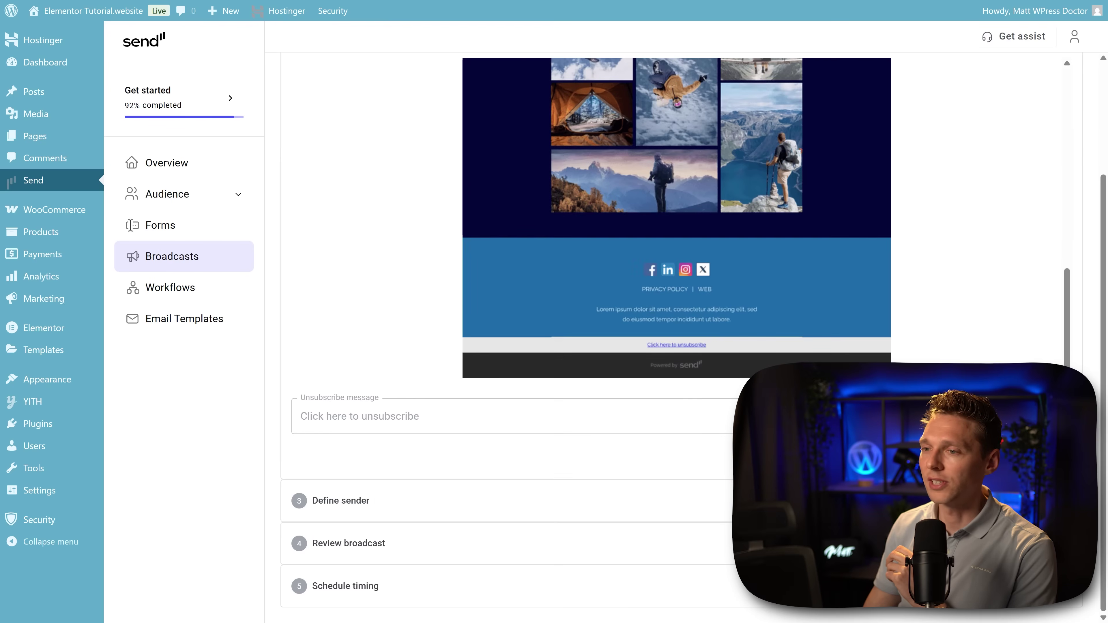
left_click(1042, 457)
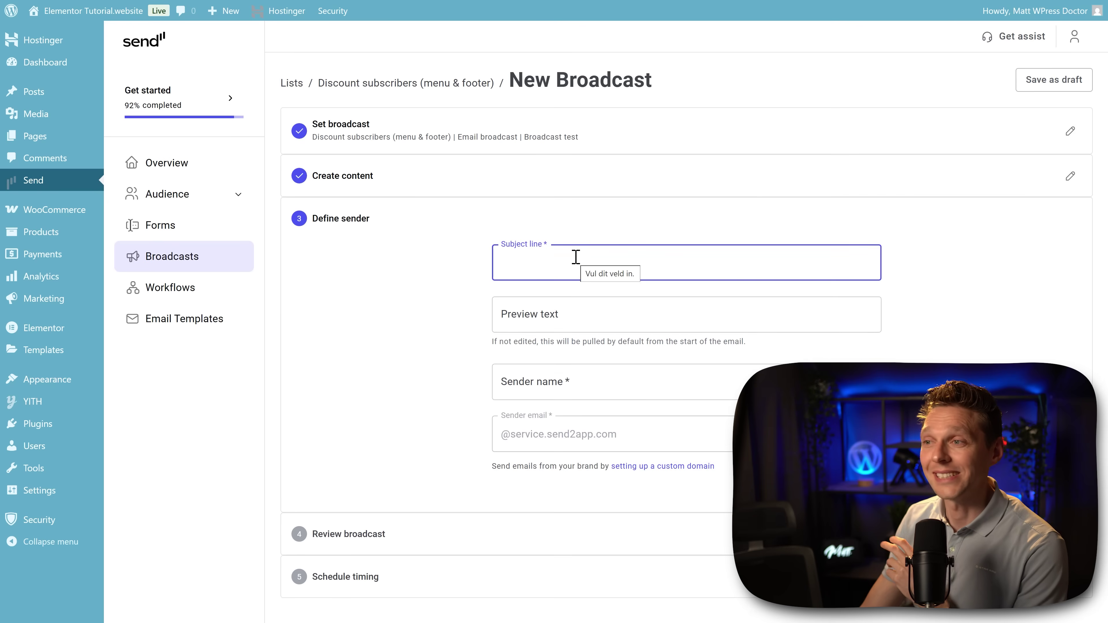
Step: Set the broadcast's subject line to "Let's have a chat" and its sender name to "support", and continue to the review
type("Let's have a chat")
key("Tab")
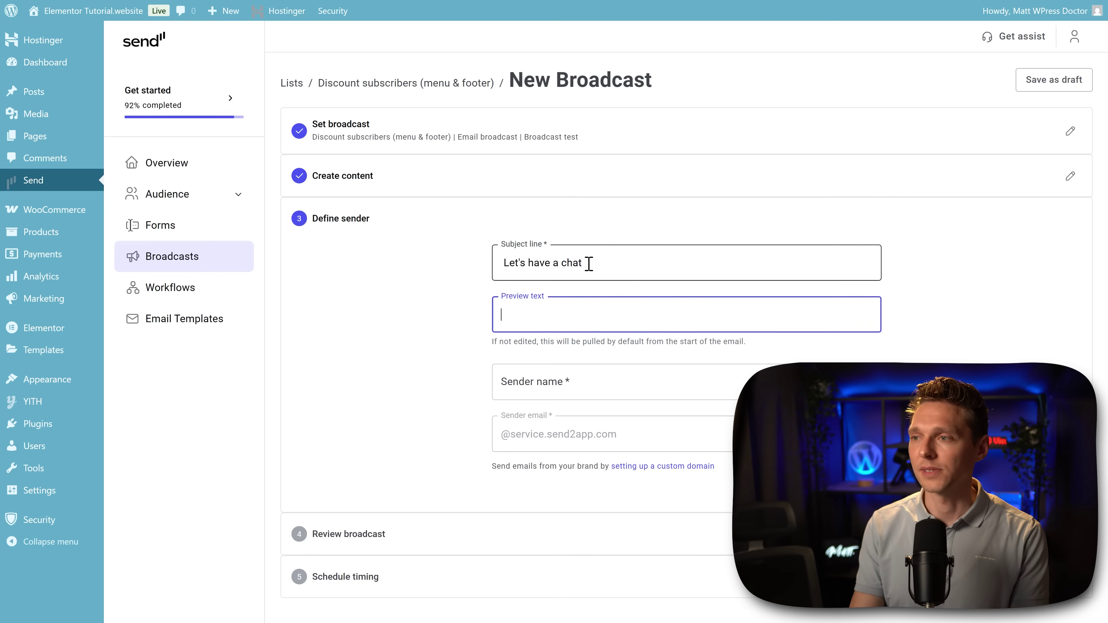
left_click(605, 388)
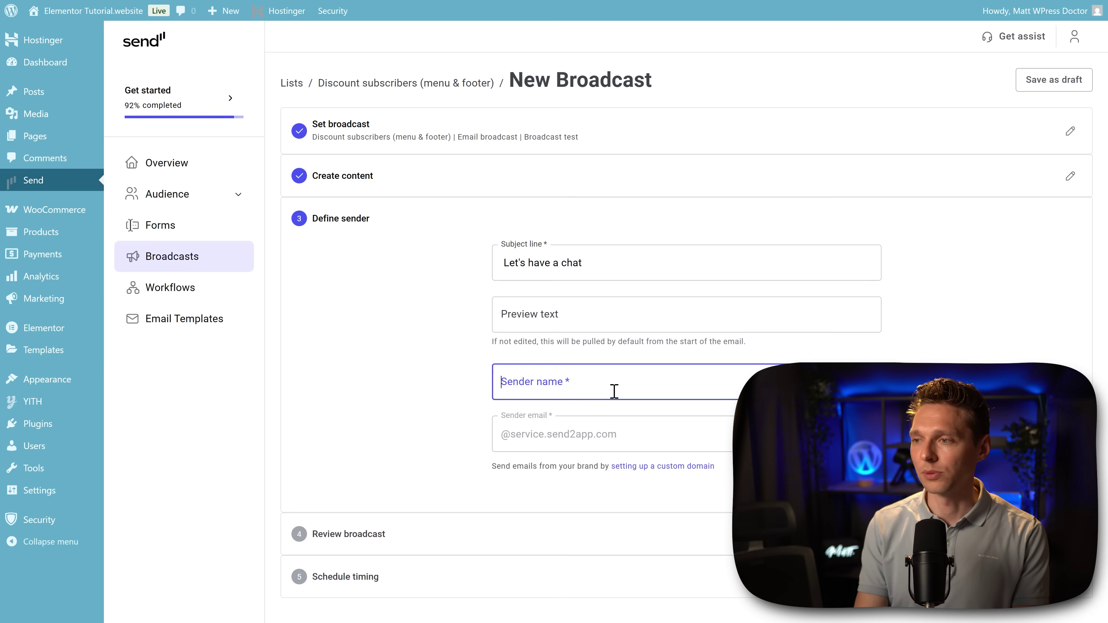
type("support")
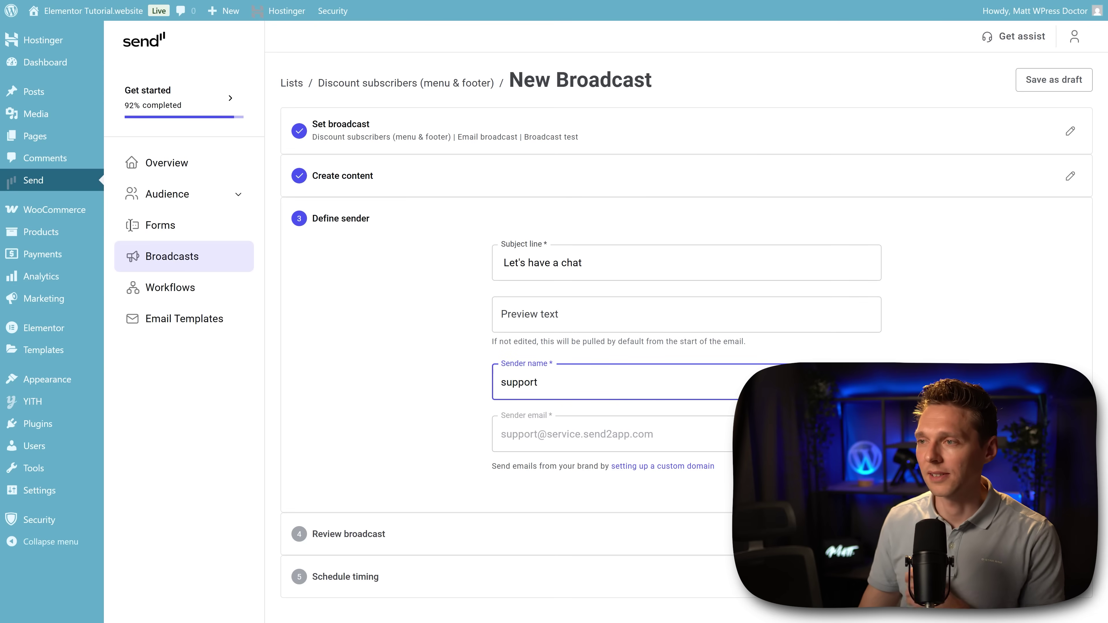
key("Return")
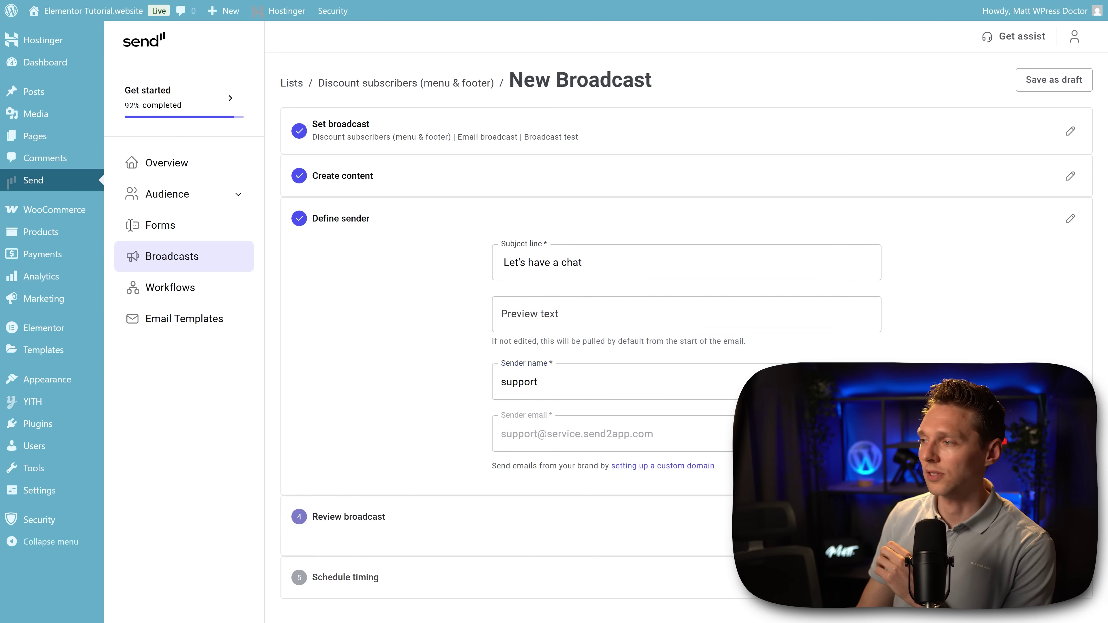
Step: Review the broadcast details, check the options for scheduling it, and set its timing to Send now
scroll(452, 339, "down", 1)
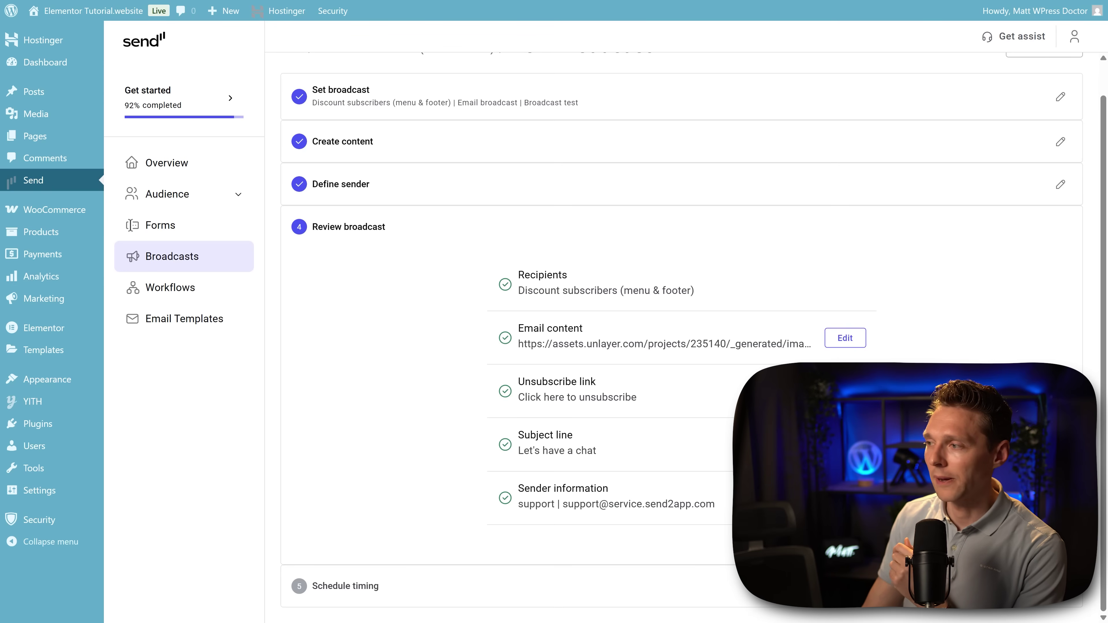
key("Return")
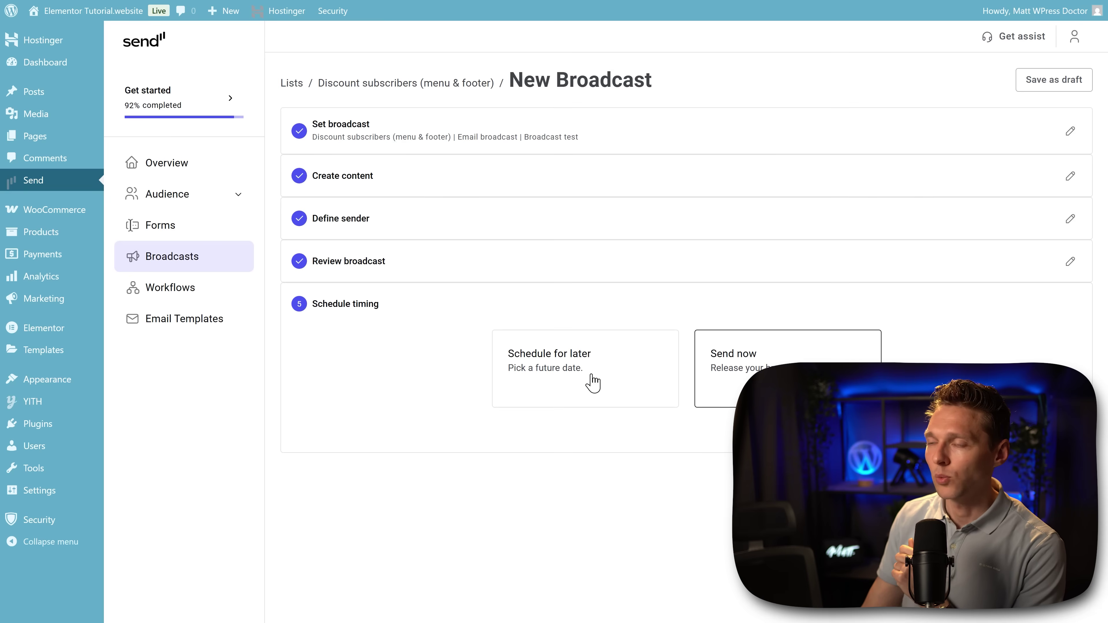
left_click(589, 392)
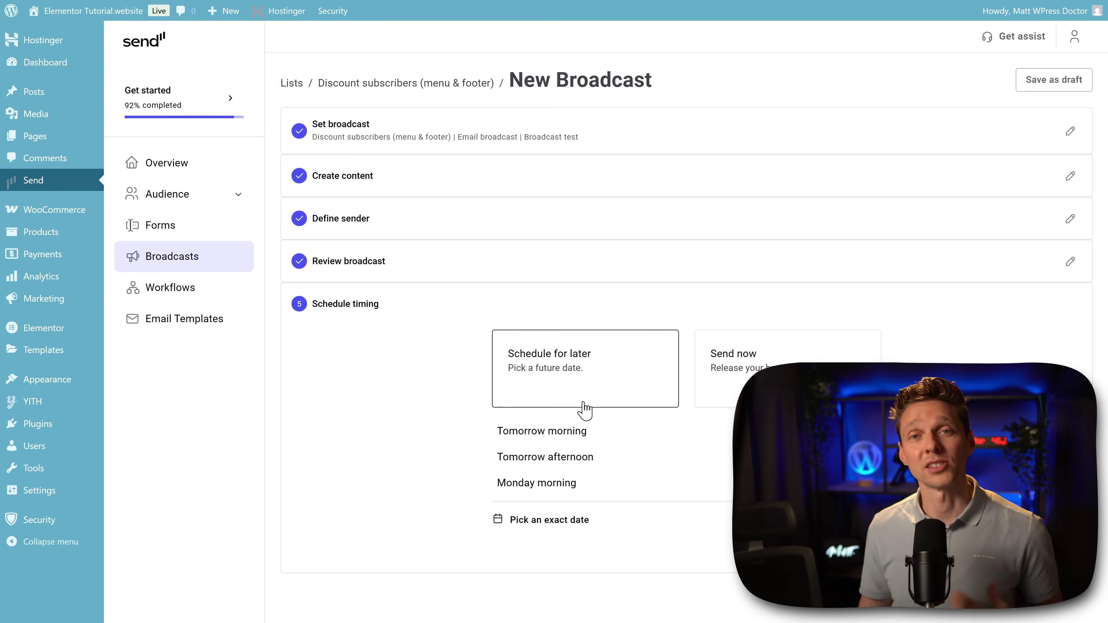
left_click(749, 360)
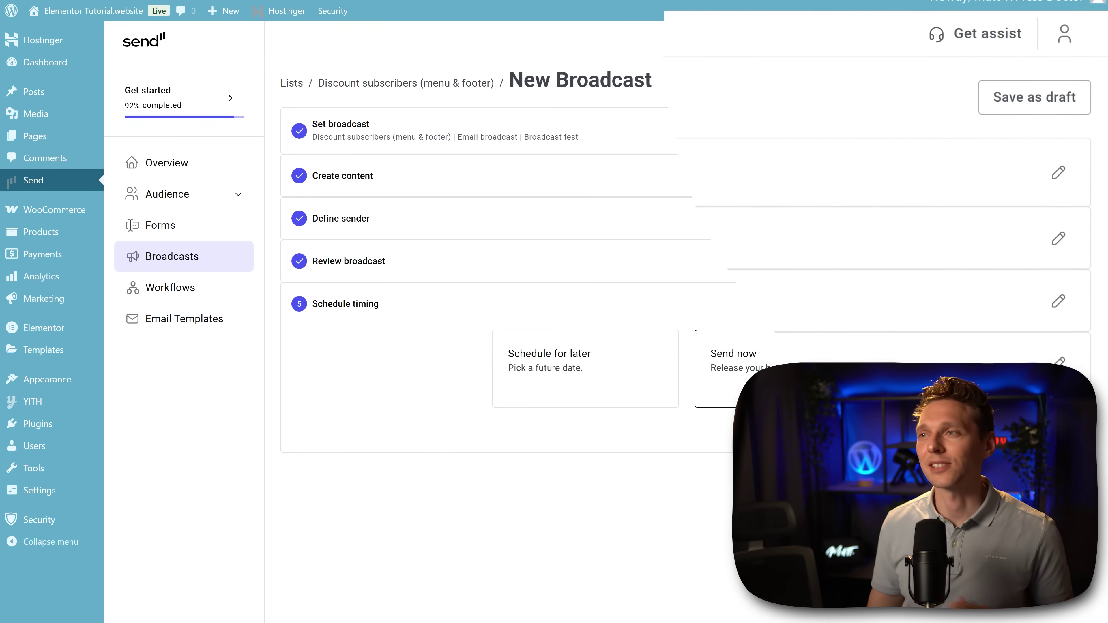
Step: Open the account's credits and settings options
left_click(1058, 34)
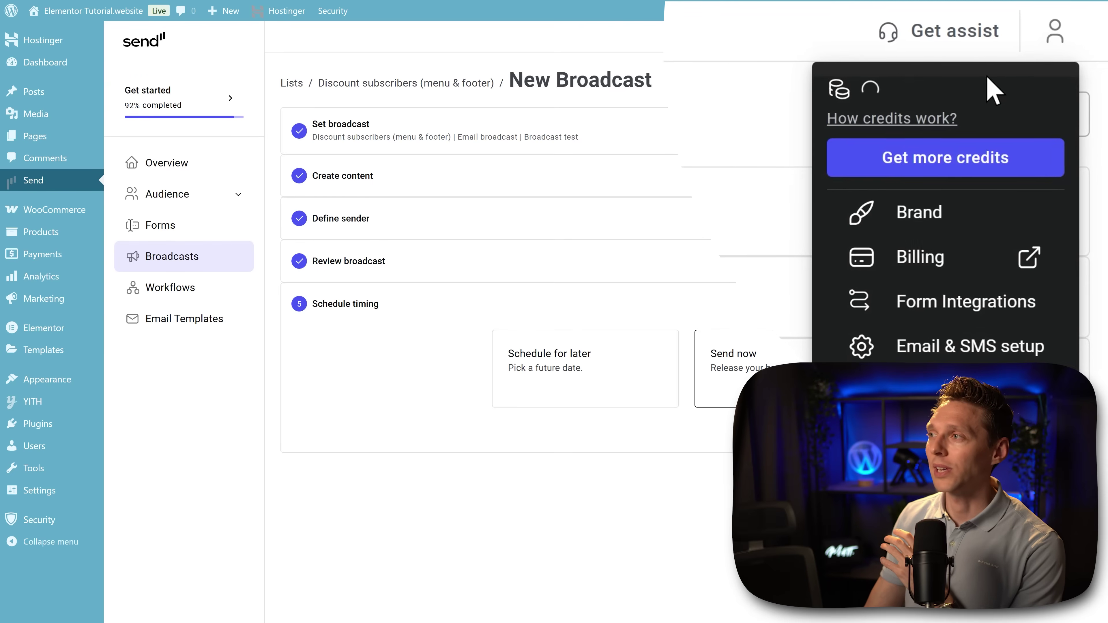